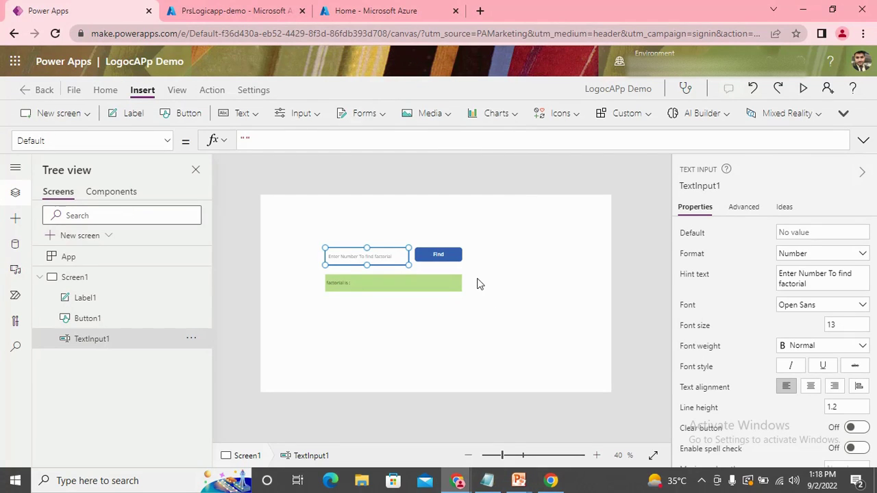
- Switch to the PrsLogicapp-demo designer in Azure and examine its HTTP request trigger, JavaScript code and Response action
{"action": "left_click", "coordinate": [207, 8]}
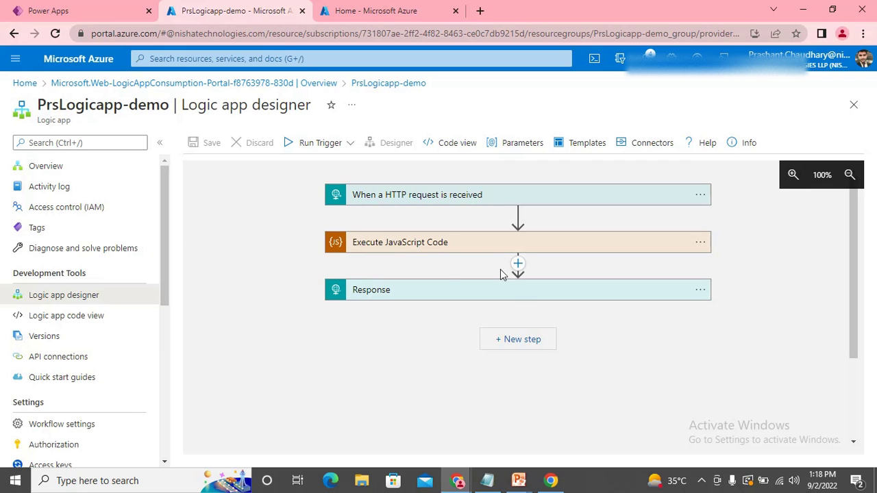
{"action": "left_click", "coordinate": [492, 198]}
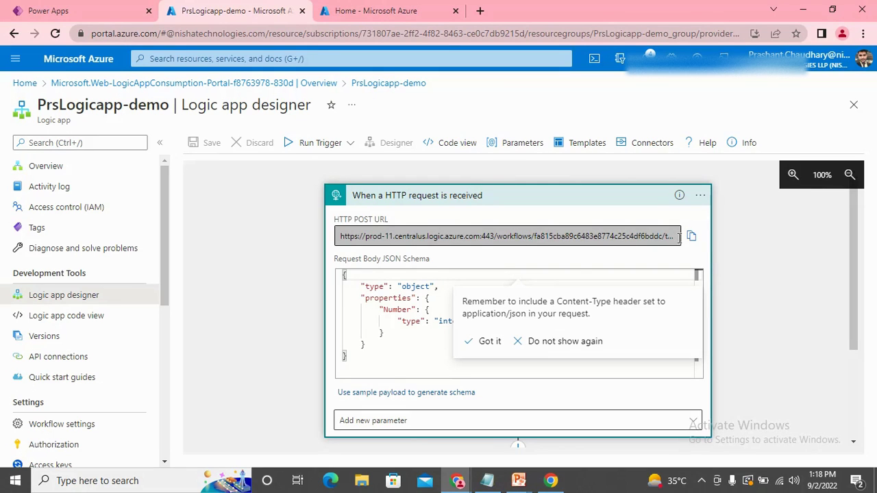
{"action": "left_click", "coordinate": [529, 196]}
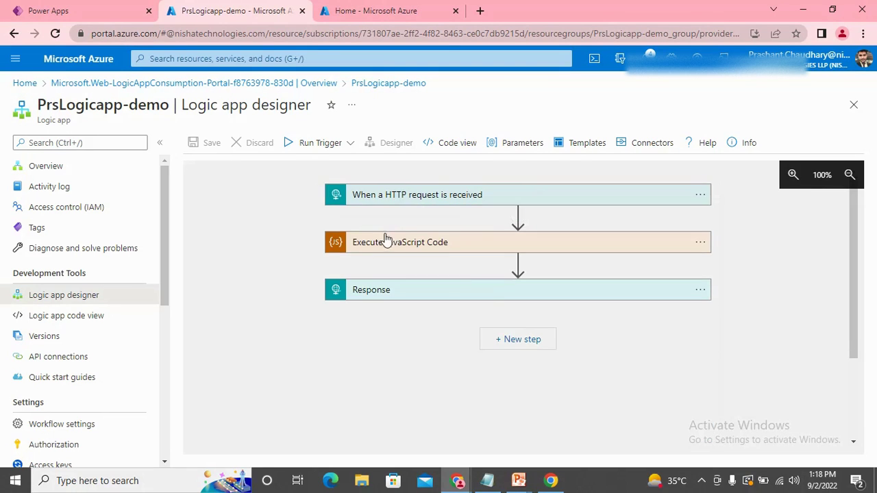
{"action": "left_click", "coordinate": [458, 245]}
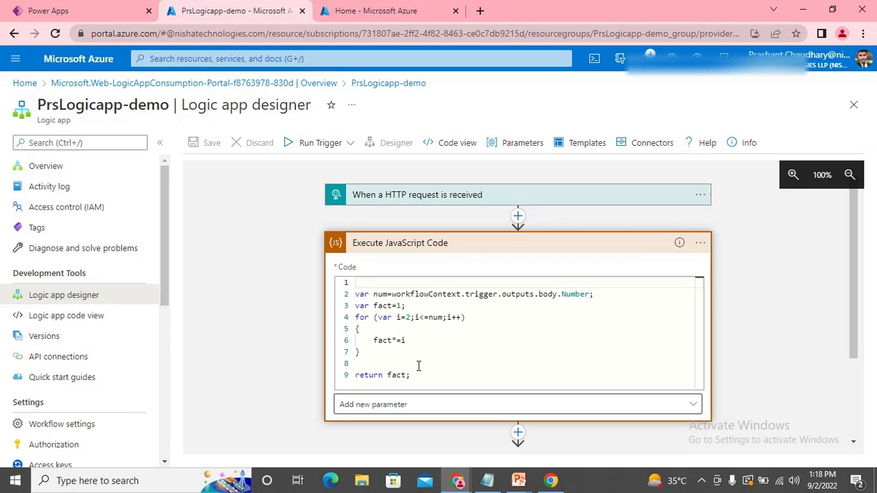
{"action": "left_click", "coordinate": [466, 250]}
{"action": "left_click", "coordinate": [439, 248]}
{"action": "left_click", "coordinate": [439, 246]}
{"action": "left_click", "coordinate": [443, 295]}
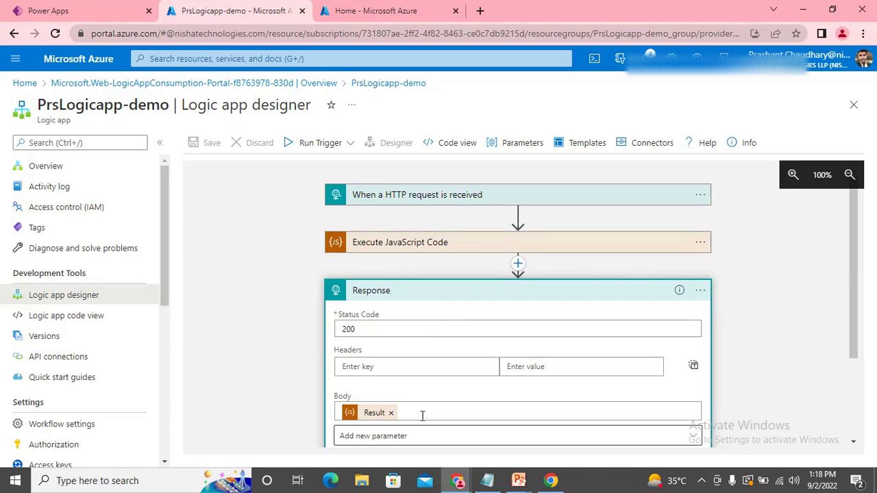
{"action": "left_click", "coordinate": [441, 290]}
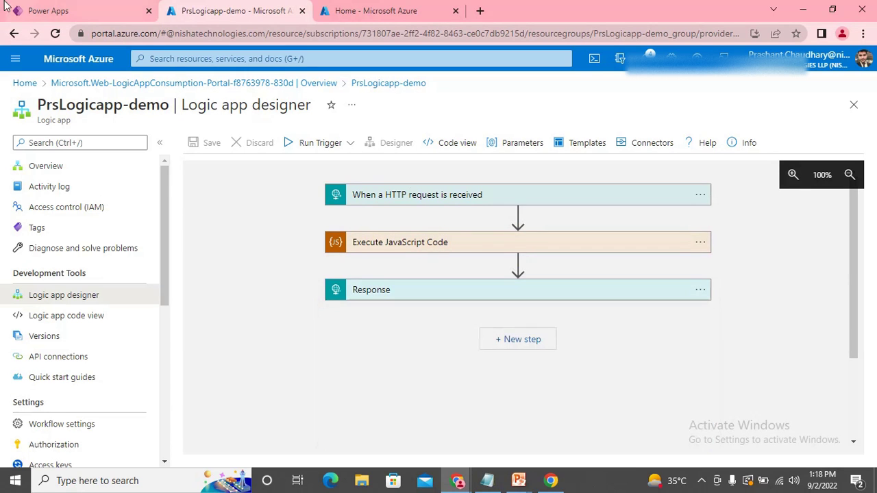
- Return to the LogocAPp Demo app in Power Apps and create a new blank flow for the Find button
{"action": "left_click", "coordinate": [32, 8]}
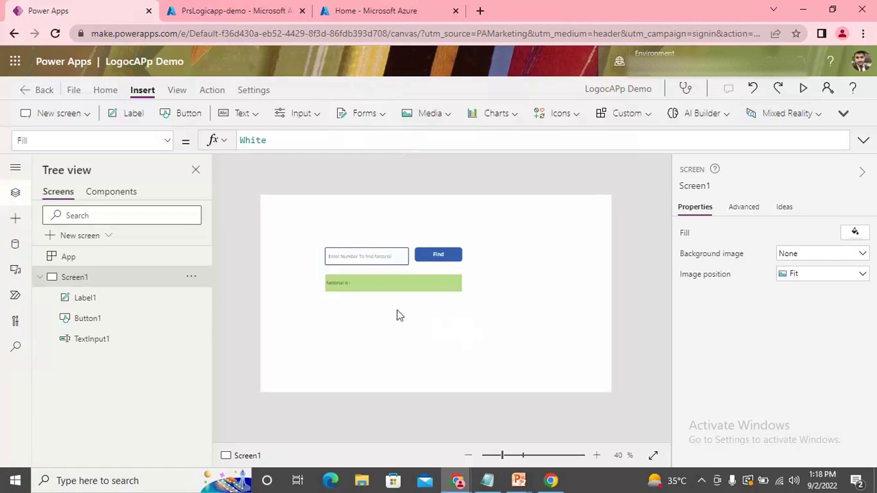
{"action": "left_click", "coordinate": [440, 257]}
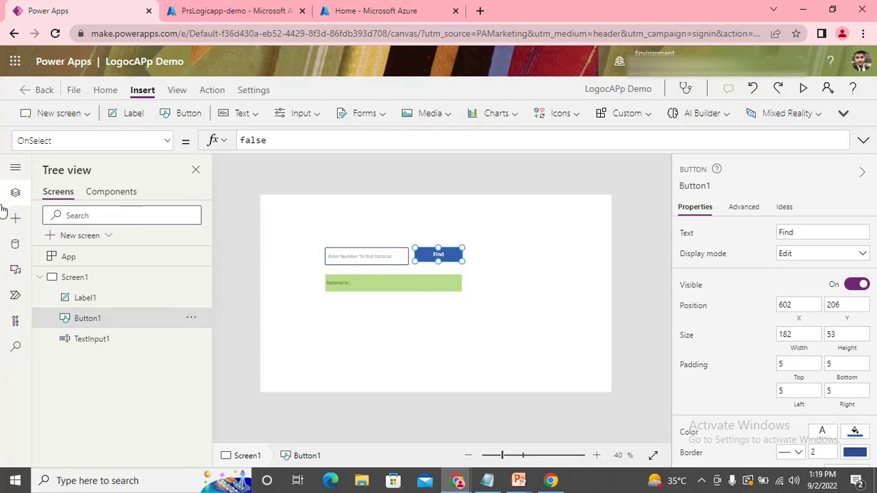
{"action": "left_click", "coordinate": [15, 298]}
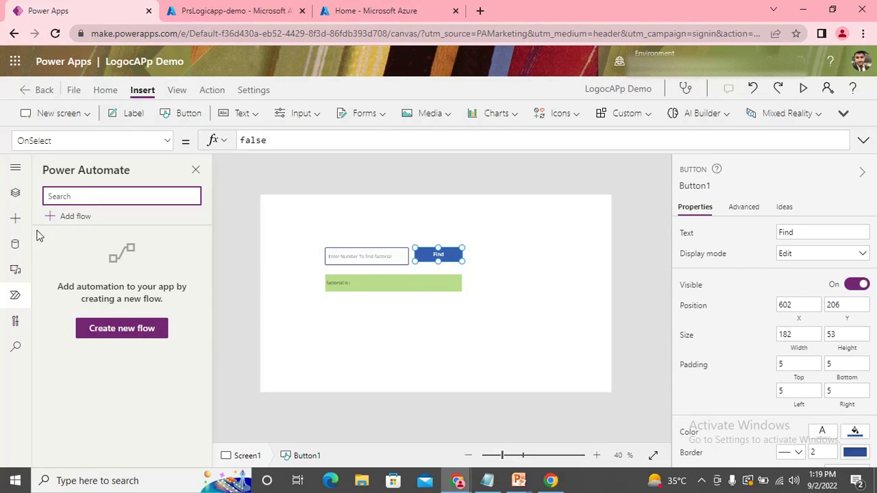
{"action": "left_click", "coordinate": [76, 218]}
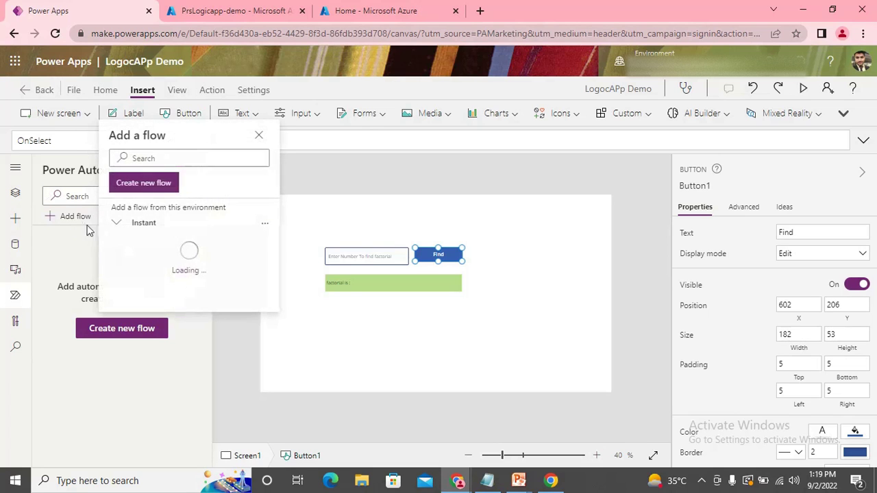
{"action": "left_click", "coordinate": [140, 184]}
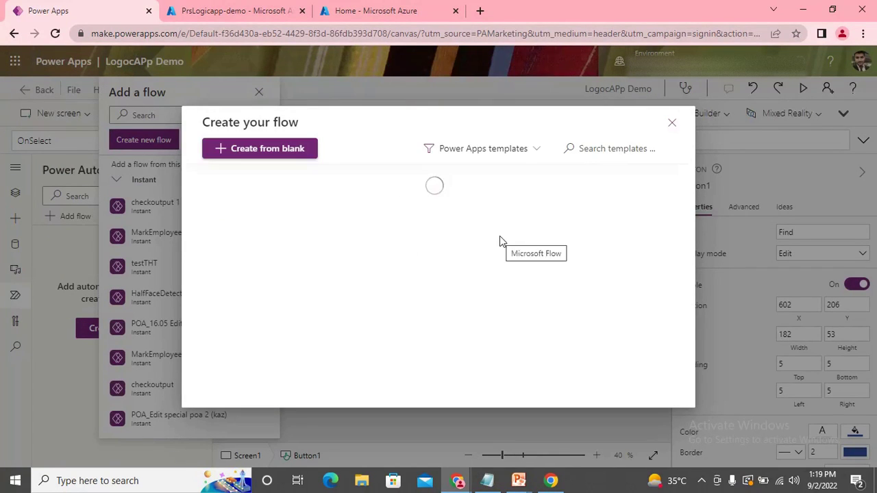
{"action": "left_click", "coordinate": [281, 153]}
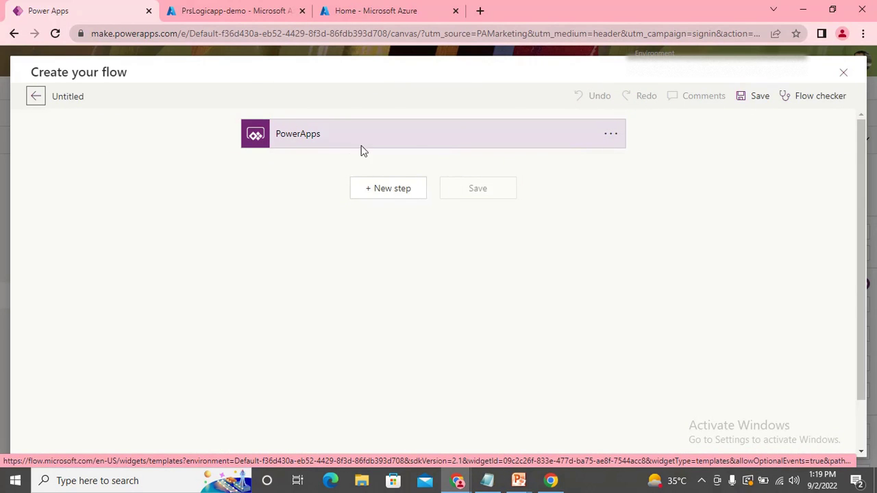
- Add an Initialize variable action named Number, of type Integer, with its value supplied by Ask in PowerApps
{"action": "left_click", "coordinate": [390, 192]}
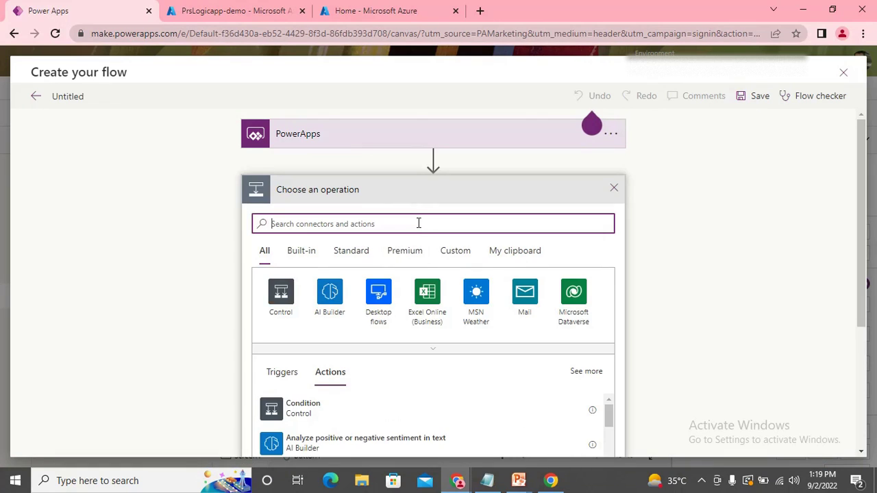
{"action": "type", "text": "init"}
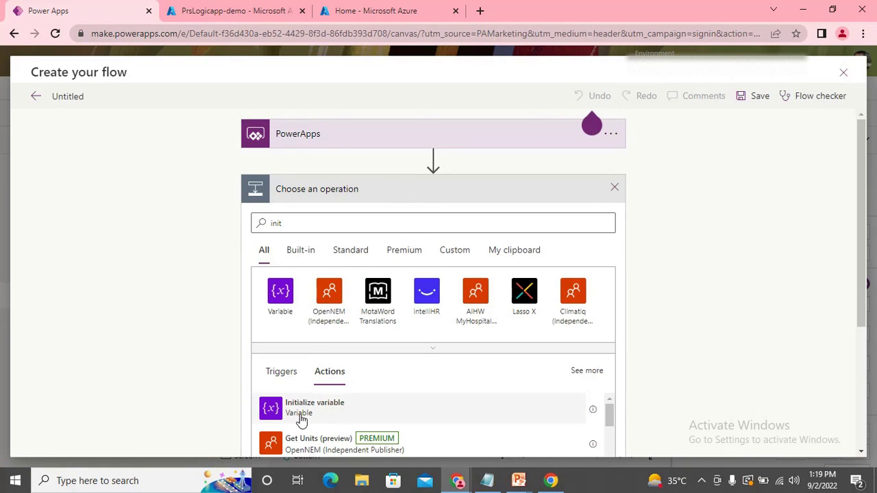
{"action": "left_click", "coordinate": [301, 419]}
{"action": "left_click", "coordinate": [388, 219]}
{"action": "type", "text": "Number"}
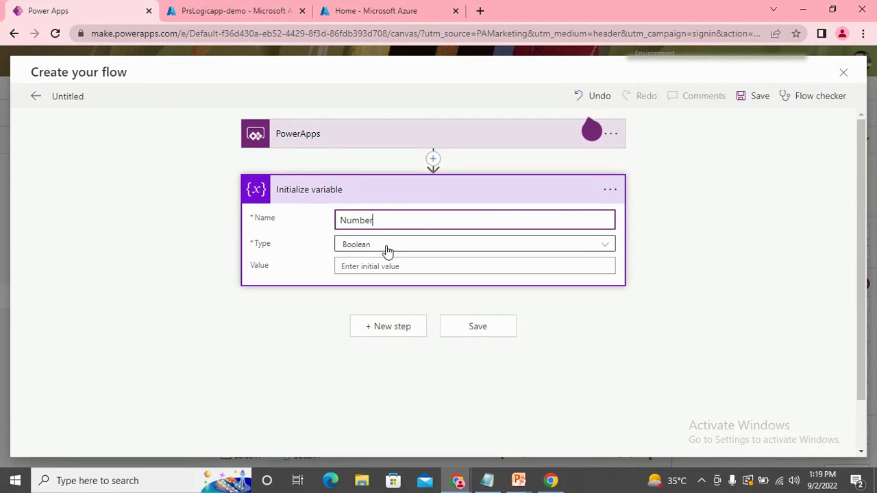
{"action": "left_click", "coordinate": [384, 245]}
{"action": "left_click", "coordinate": [385, 296]}
{"action": "left_click", "coordinate": [386, 270]}
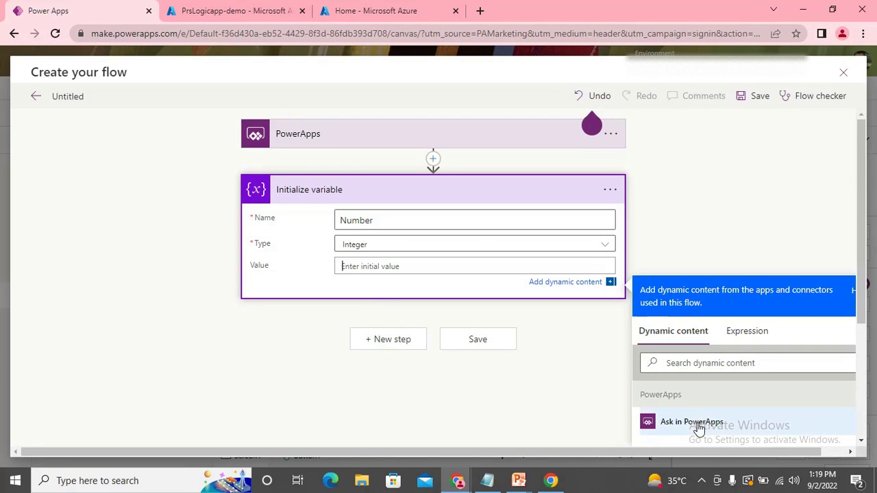
{"action": "left_click", "coordinate": [661, 420]}
{"action": "left_click", "coordinate": [451, 195]}
- Add an HTTP action after the variable and set its method to POST
{"action": "left_click", "coordinate": [390, 248]}
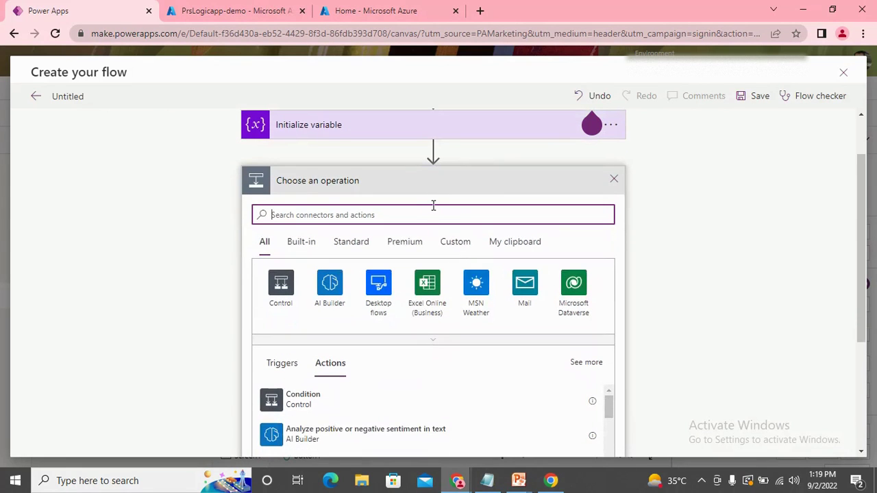
{"action": "type", "text": "http"}
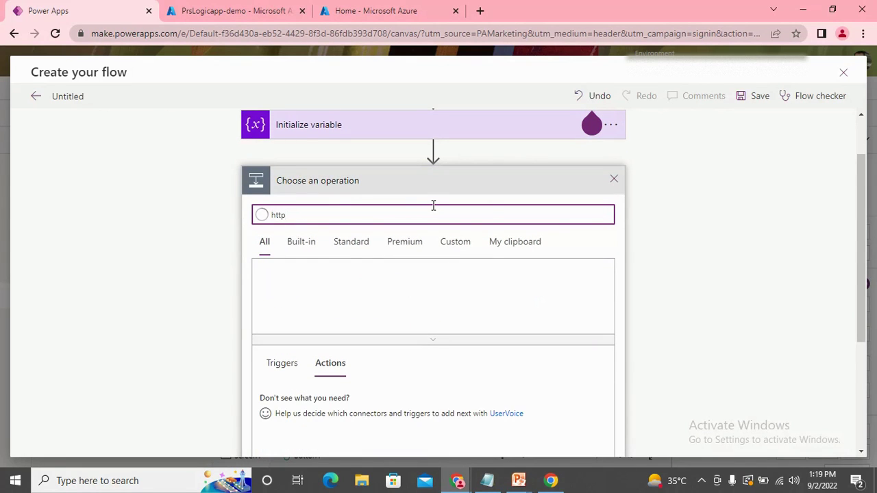
{"action": "left_click", "coordinate": [427, 300]}
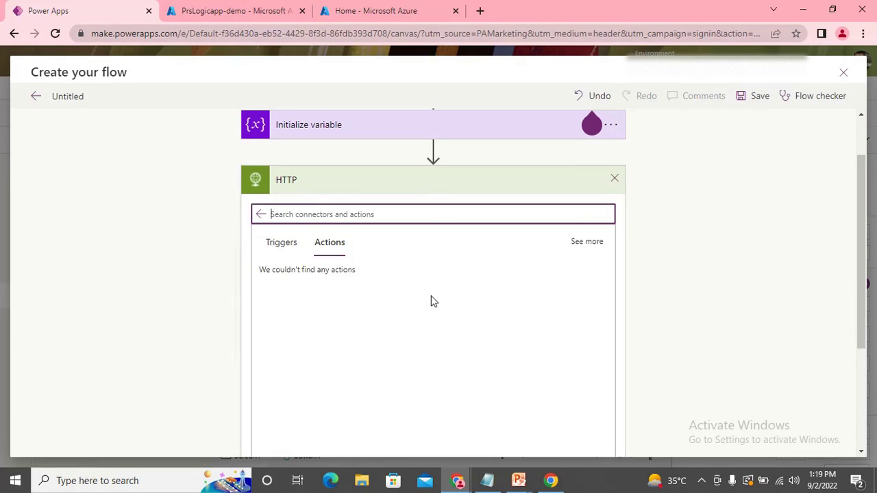
{"action": "left_click", "coordinate": [389, 286]}
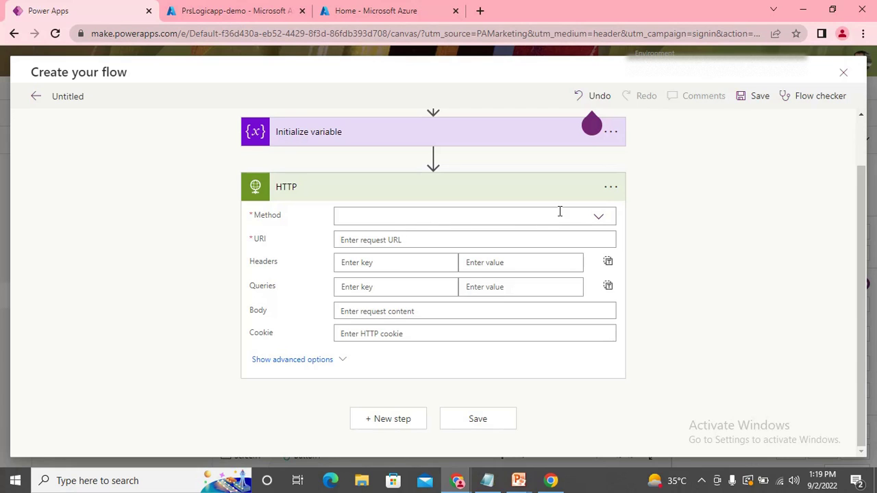
{"action": "left_click", "coordinate": [598, 218]}
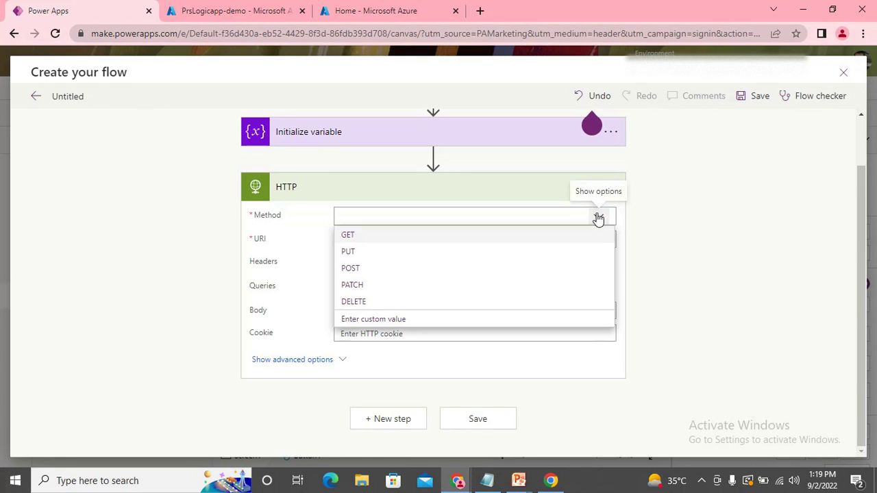
{"action": "left_click", "coordinate": [383, 268]}
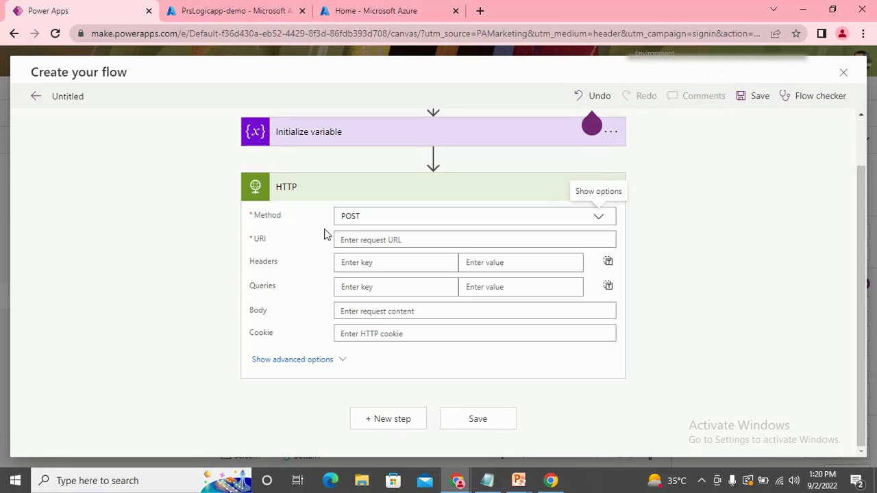
- Copy the HTTP POST URL from the PrsLogicapp-demo trigger in Azure into the Power Apps flow's HTTP action as its URI
{"action": "left_click", "coordinate": [357, 9]}
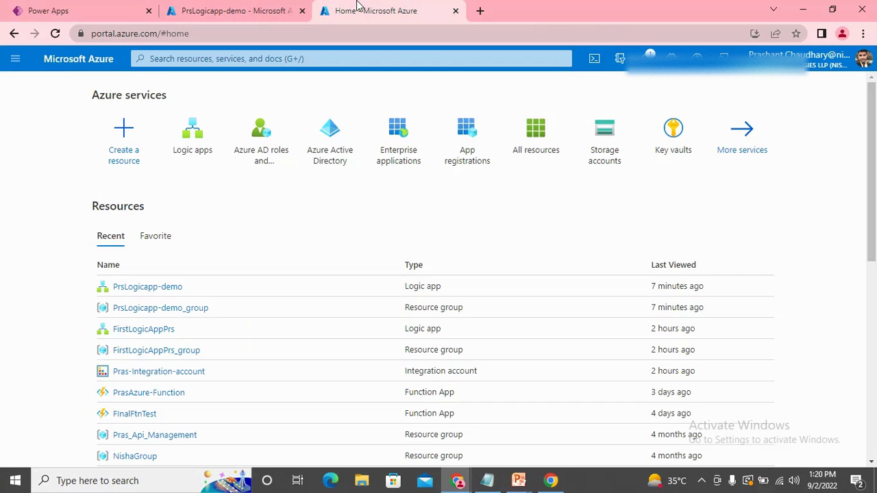
{"action": "left_click", "coordinate": [221, 7]}
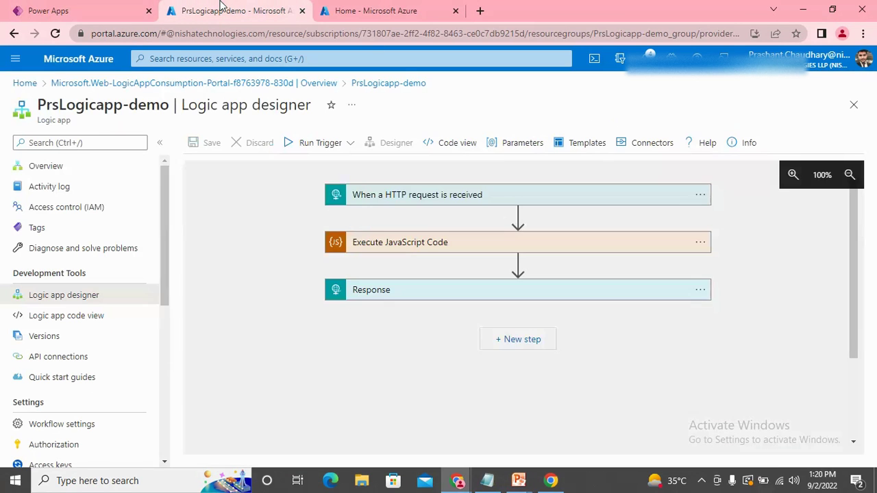
{"action": "left_click", "coordinate": [496, 196]}
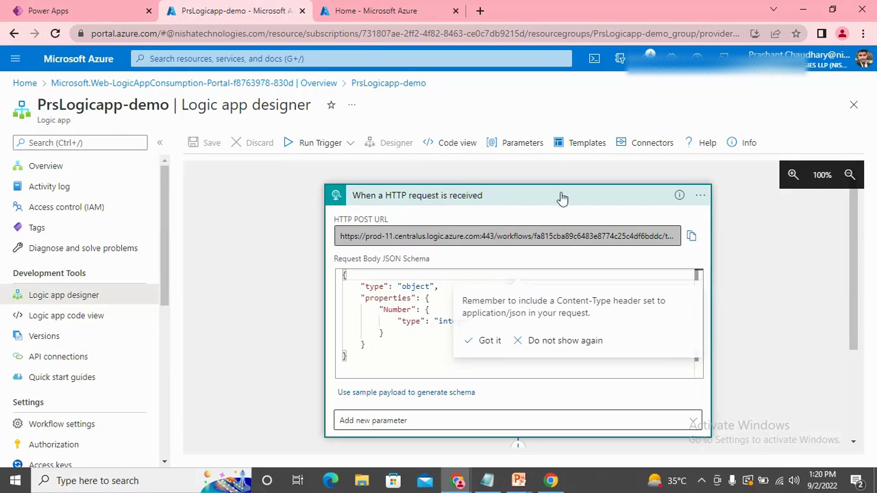
{"action": "left_click", "coordinate": [691, 239]}
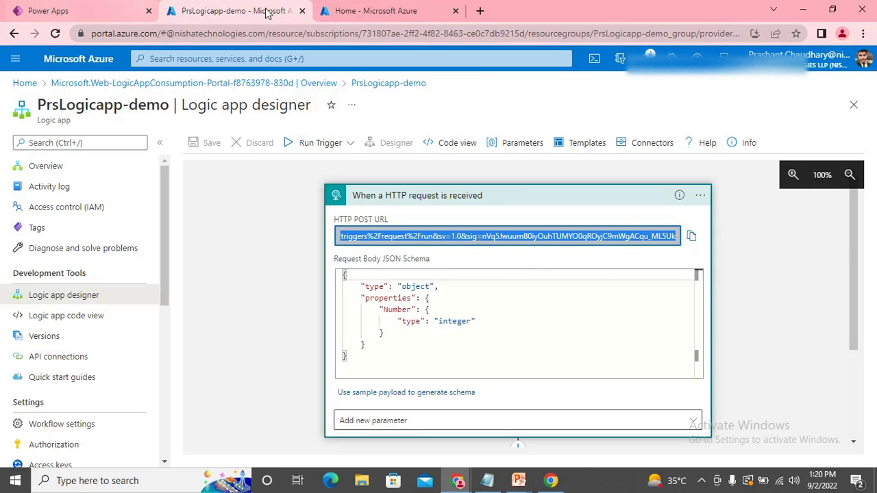
{"action": "left_click", "coordinate": [59, 9]}
{"action": "left_click", "coordinate": [383, 240]}
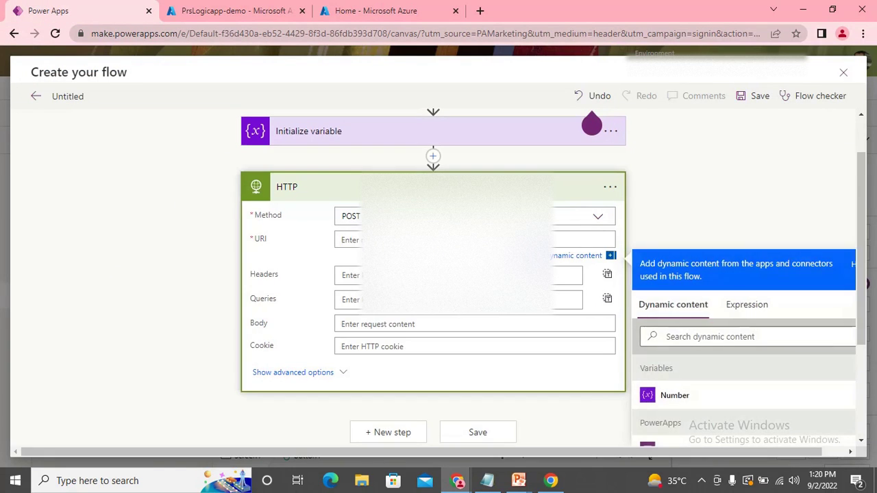
{"action": "key", "text": "ctrl+v"}
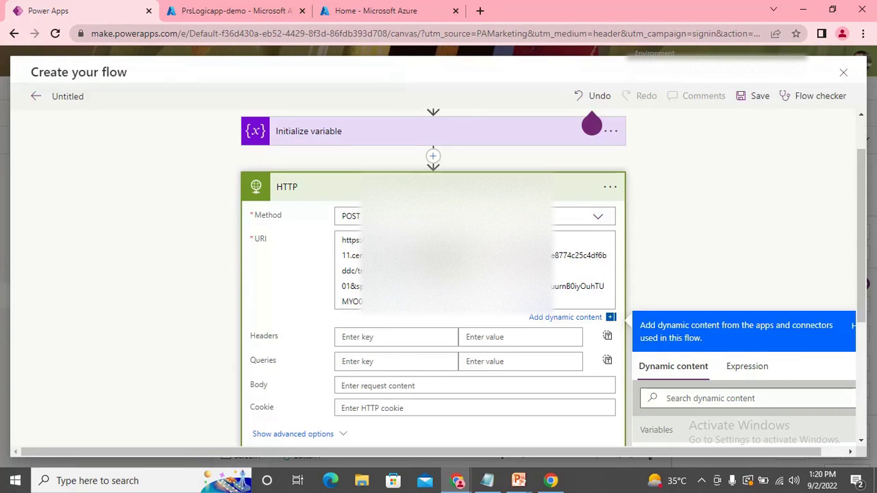
- Check the logic app's request schema and fill the HTTP body with a JSON object mapping "Number" to the Number variable
{"action": "left_click", "coordinate": [361, 9]}
{"action": "left_click", "coordinate": [72, 8]}
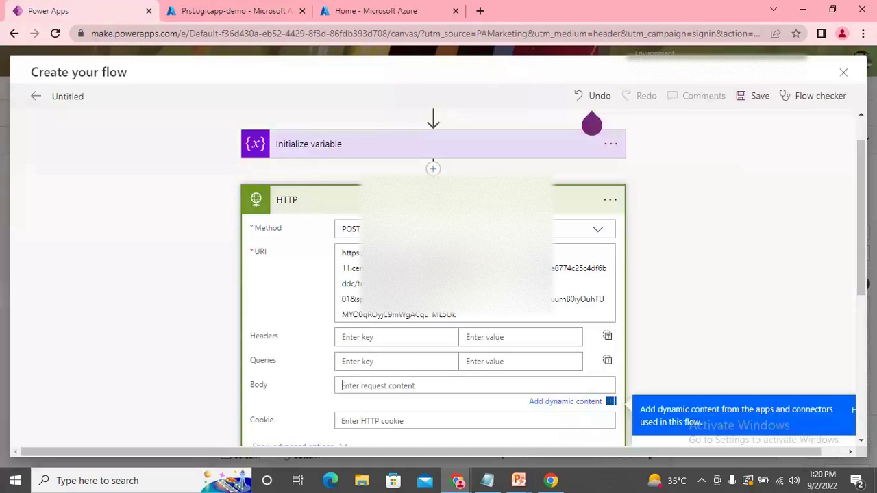
{"action": "left_click", "coordinate": [223, 6]}
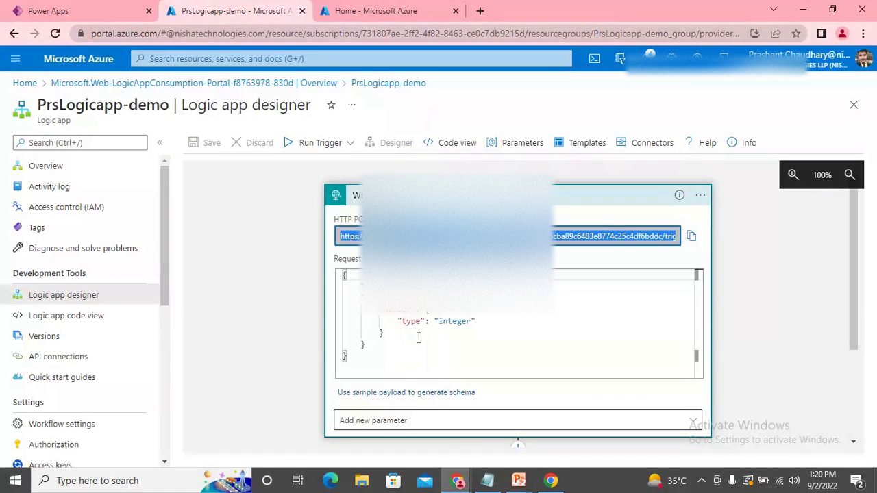
{"action": "left_click", "coordinate": [38, 12]}
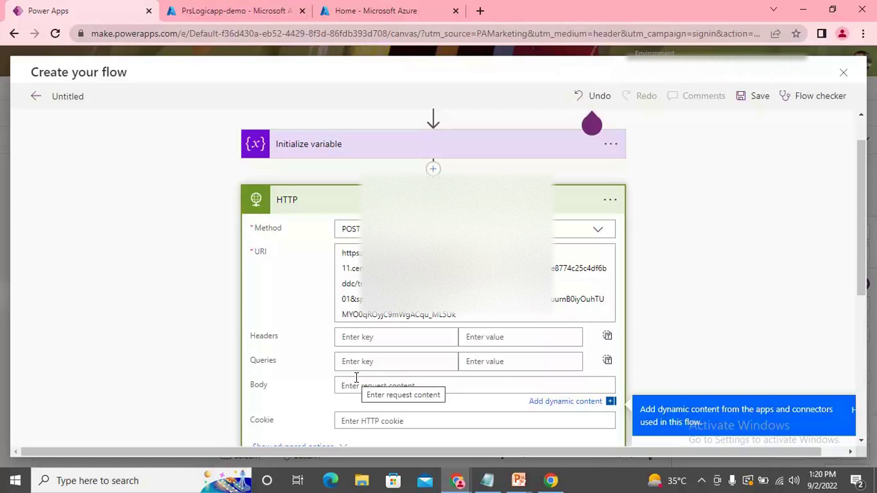
{"action": "type", "text": "{}"}
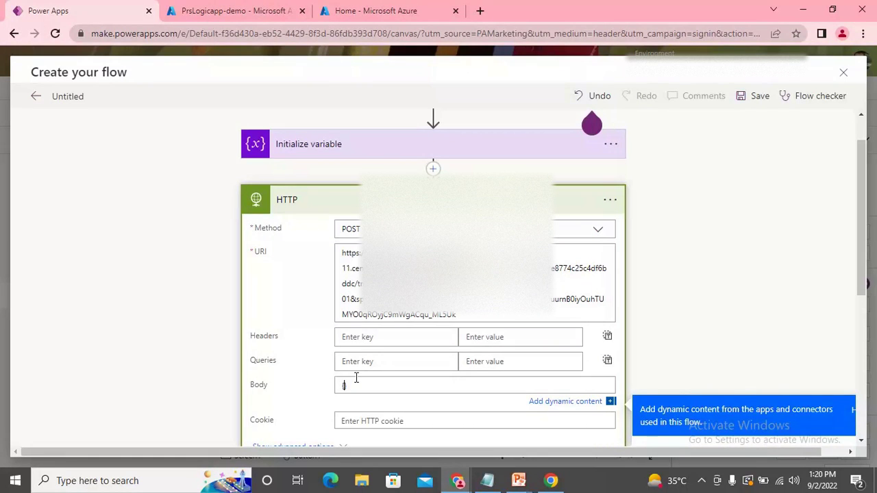
{"action": "key", "text": "Return"}
{"action": "key", "text": "Return"}
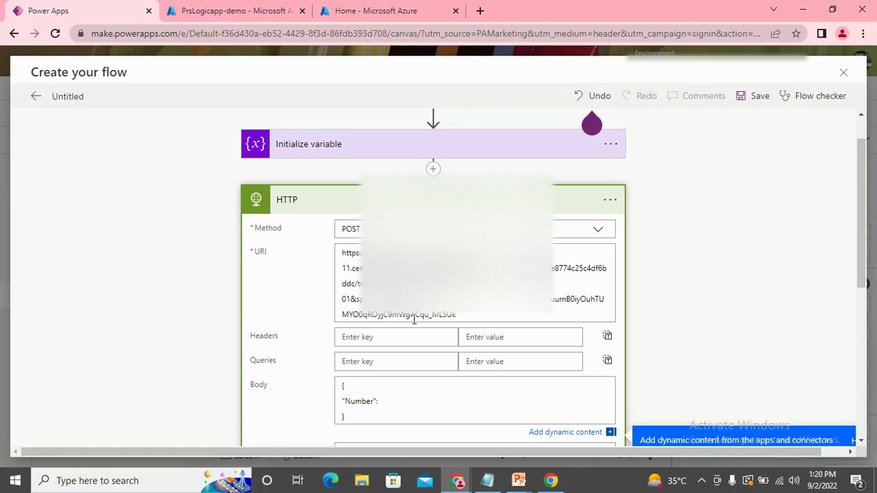
{"action": "scroll", "coordinate": [414, 319], "scroll_direction": "down", "scroll_amount": 1}
{"action": "scroll", "coordinate": [481, 350], "scroll_direction": "down", "scroll_amount": 1}
{"action": "scroll", "coordinate": [629, 355], "scroll_direction": "down", "scroll_amount": 1}
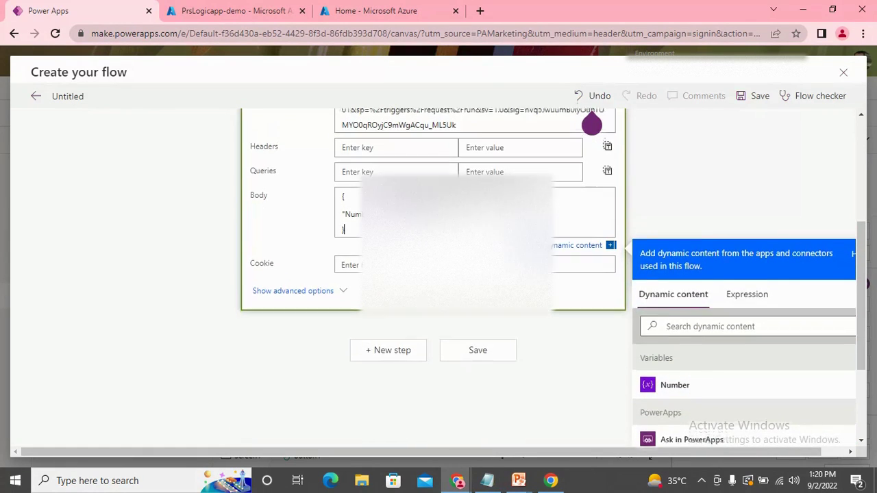
{"action": "left_click", "coordinate": [674, 385]}
{"action": "scroll", "coordinate": [404, 148], "scroll_direction": "up", "scroll_amount": 2}
{"action": "left_click", "coordinate": [421, 141]}
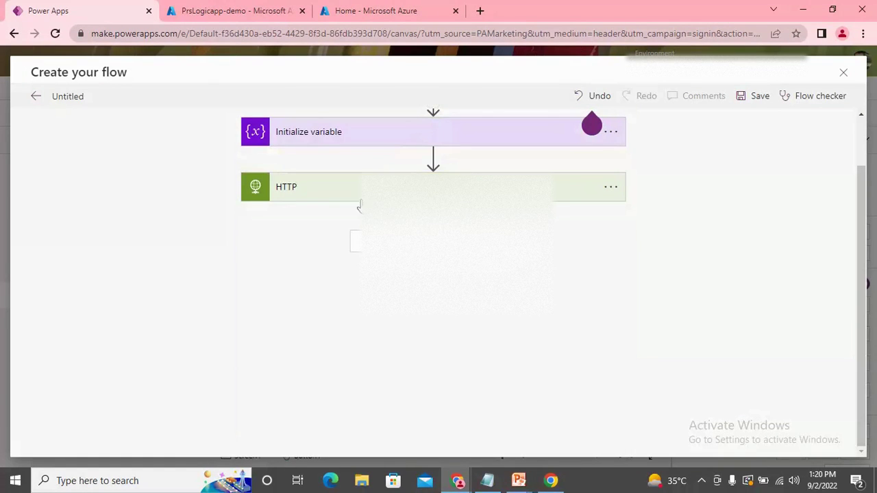
- Add an Initialize variable action after the HTTP action, named Reponse, of type Integer
{"action": "left_click", "coordinate": [384, 240]}
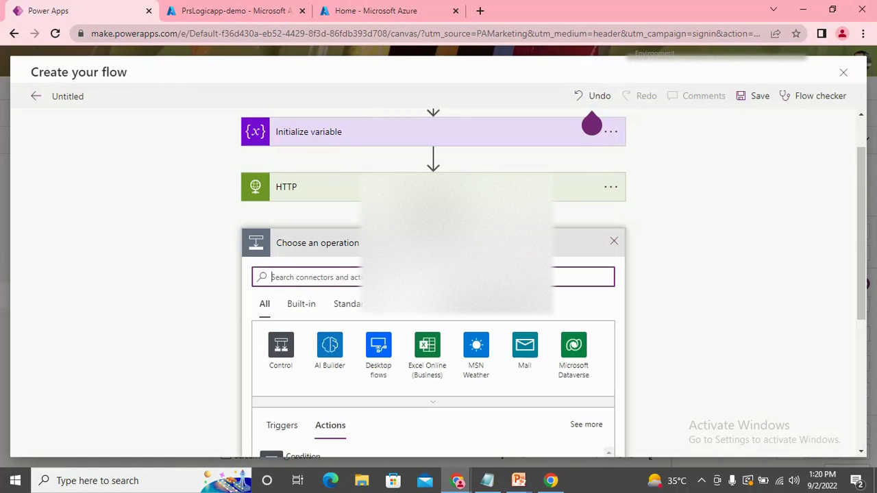
{"action": "scroll", "coordinate": [632, 257], "scroll_direction": "down", "scroll_amount": 1}
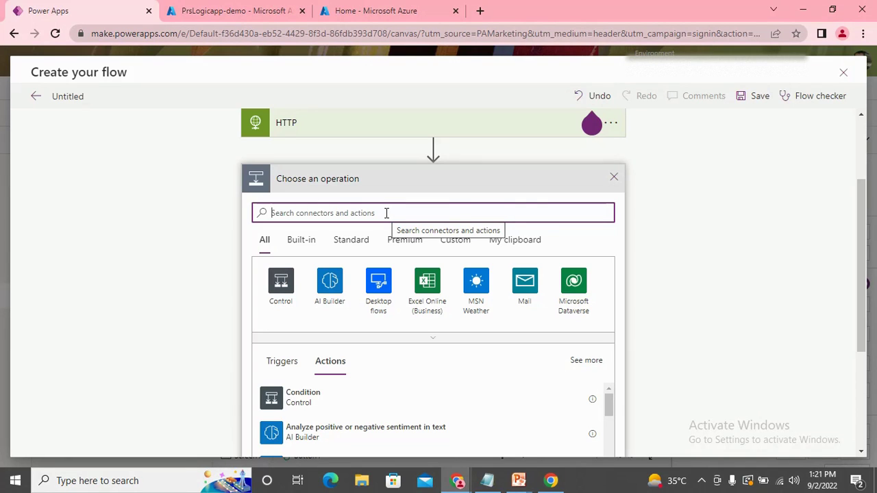
{"action": "type", "text": "init"}
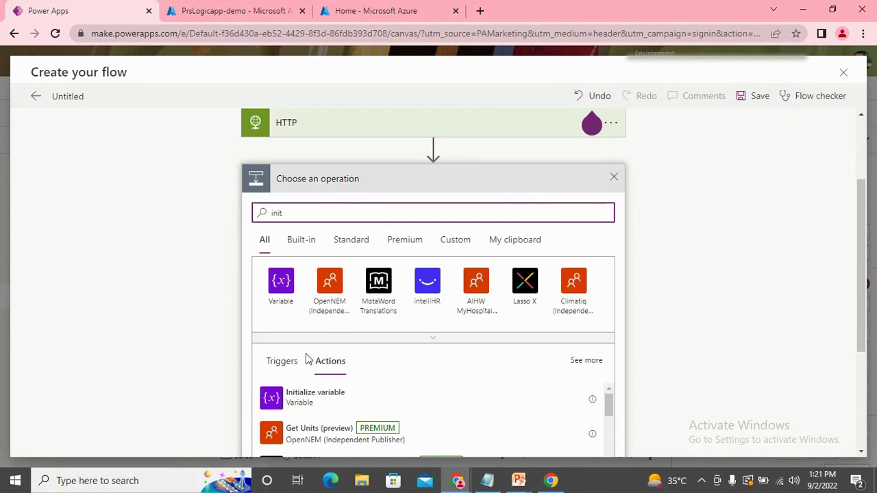
{"action": "left_click", "coordinate": [288, 405]}
{"action": "left_click", "coordinate": [387, 271]}
{"action": "type", "text": "Reponse"}
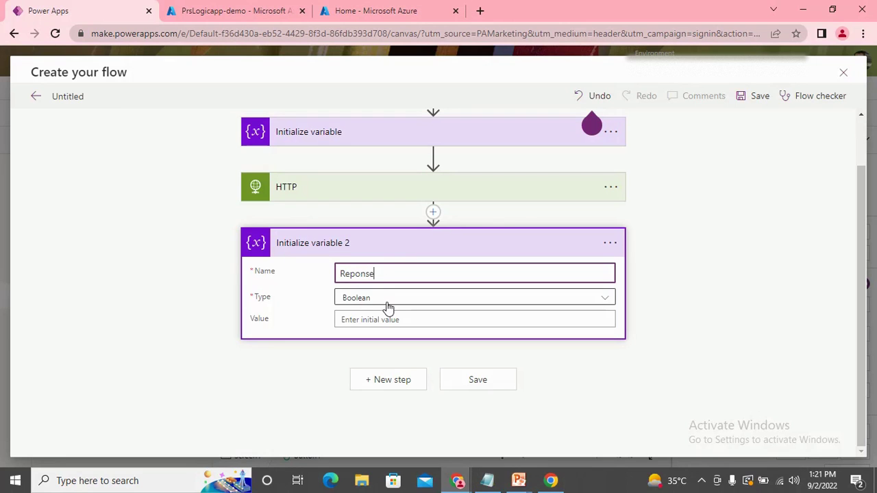
{"action": "left_click", "coordinate": [387, 302]}
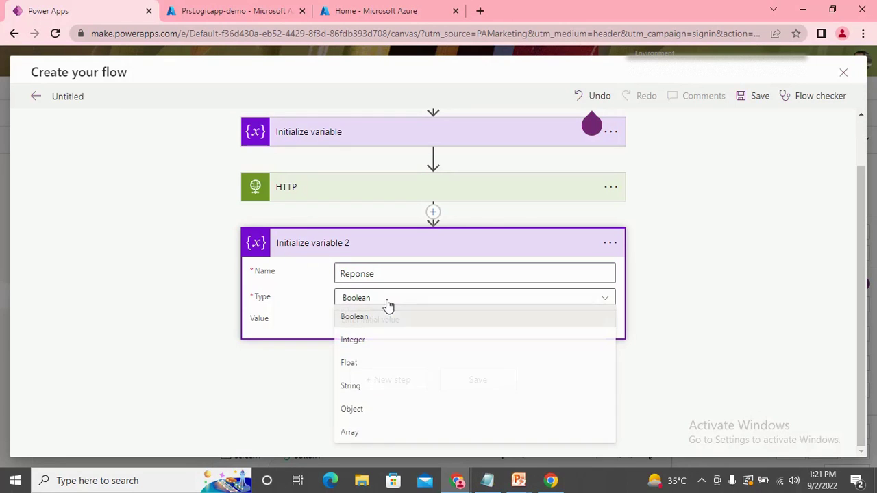
{"action": "left_click", "coordinate": [380, 341]}
- Set the Reponse variable's value to the HTTP action's Body output and collapse the action
{"action": "left_click", "coordinate": [395, 320]}
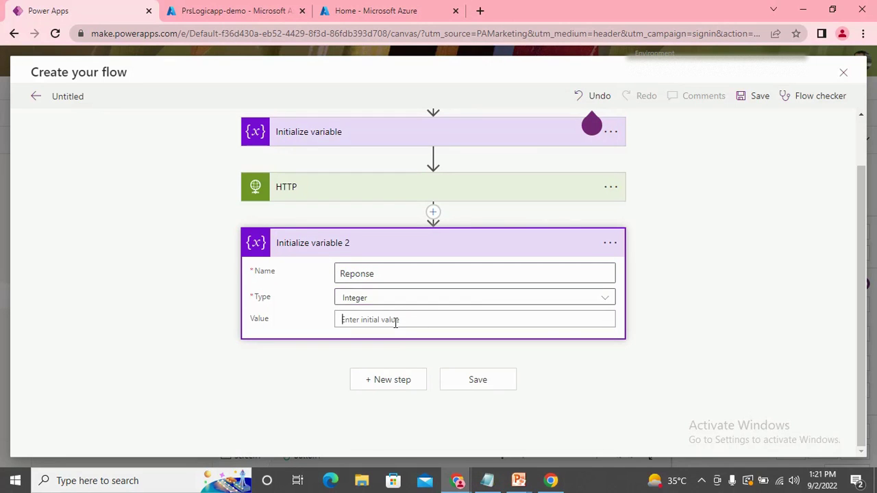
{"action": "scroll", "coordinate": [555, 276], "scroll_direction": "down", "scroll_amount": 2}
{"action": "scroll", "coordinate": [569, 270], "scroll_direction": "down", "scroll_amount": 1}
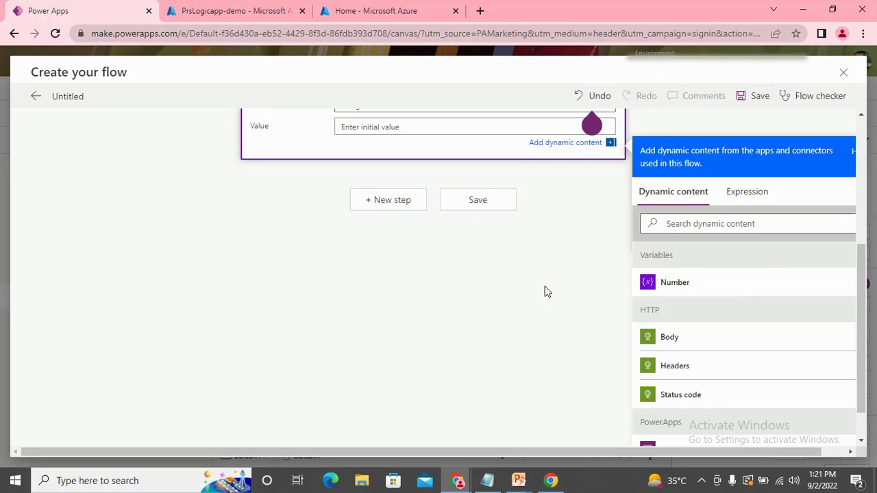
{"action": "left_click", "coordinate": [692, 340]}
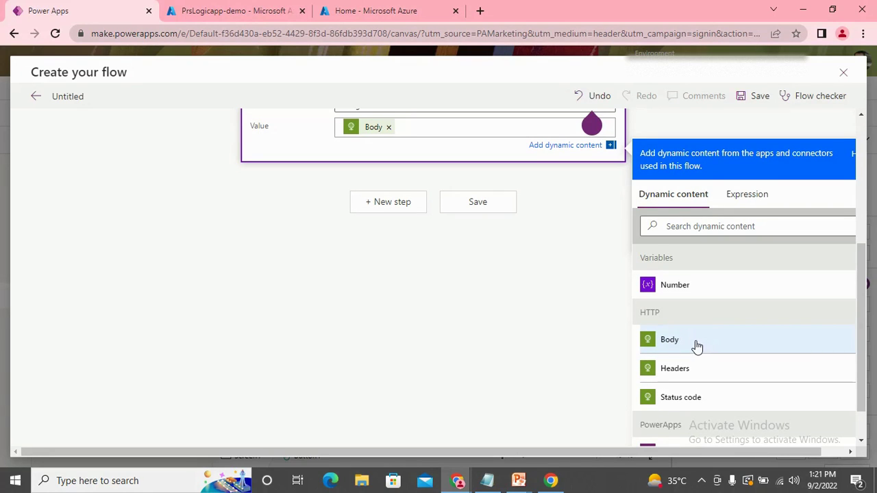
{"action": "scroll", "coordinate": [603, 326], "scroll_direction": "up", "scroll_amount": 2}
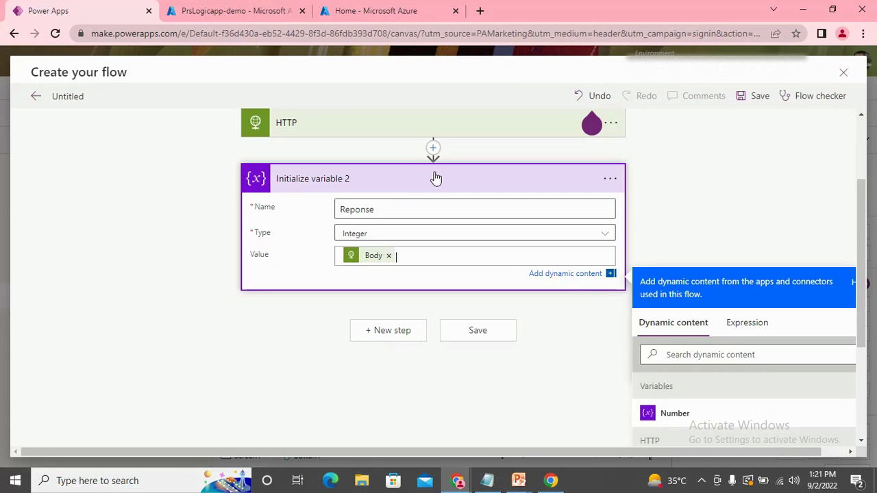
{"action": "left_click", "coordinate": [411, 190]}
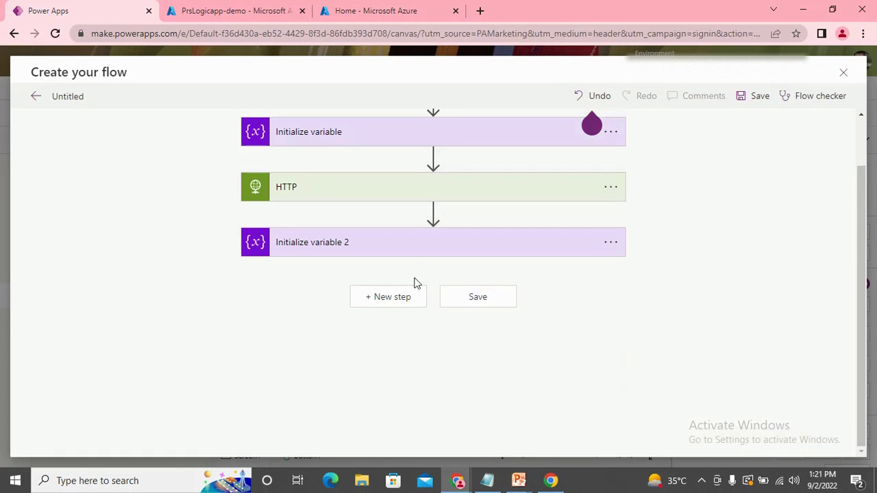
- Add a Respond to a PowerApp or flow action at the end of the flow
{"action": "left_click", "coordinate": [388, 296]}
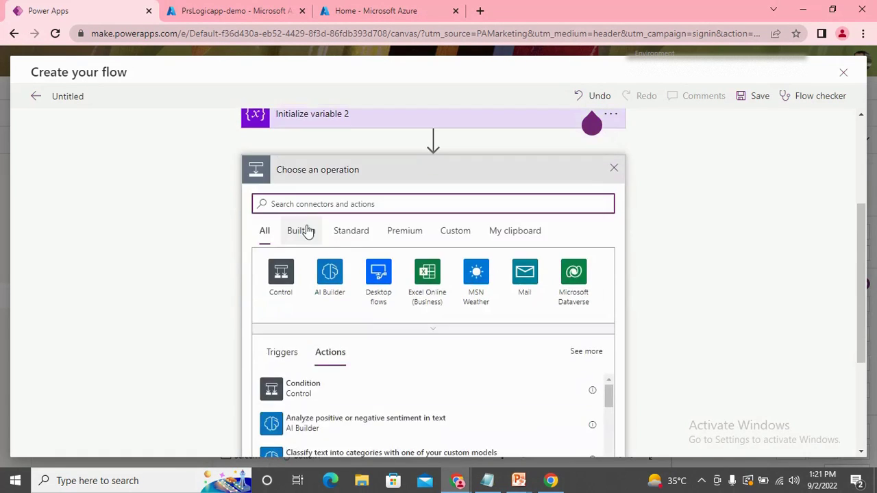
{"action": "type", "text": "v"}
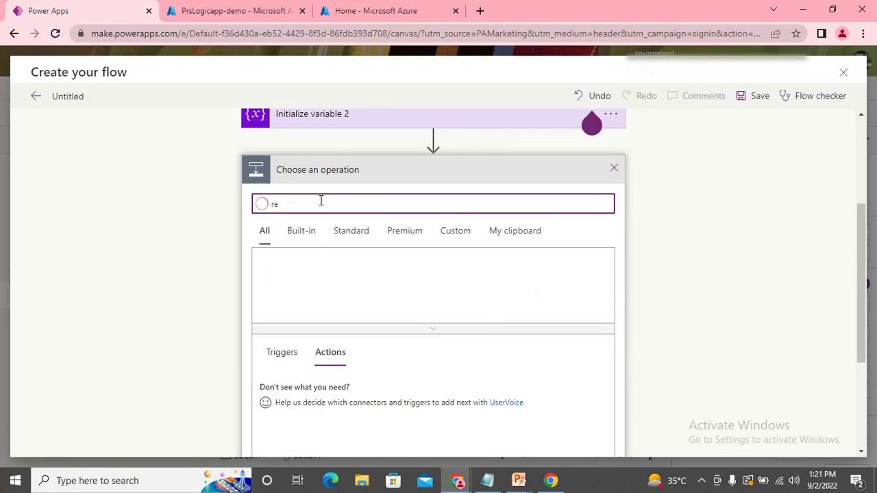
{"action": "key", "text": "BackSpace"}
{"action": "type", "text": "powerapp"}
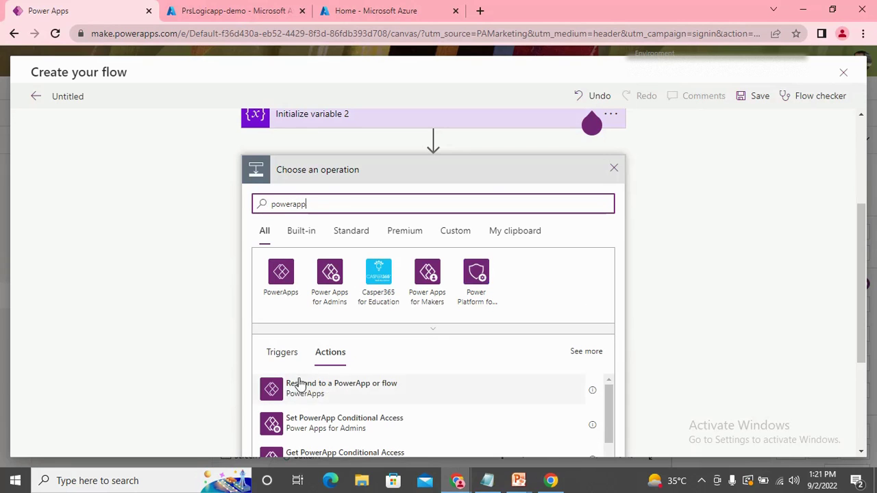
{"action": "left_click", "coordinate": [362, 390]}
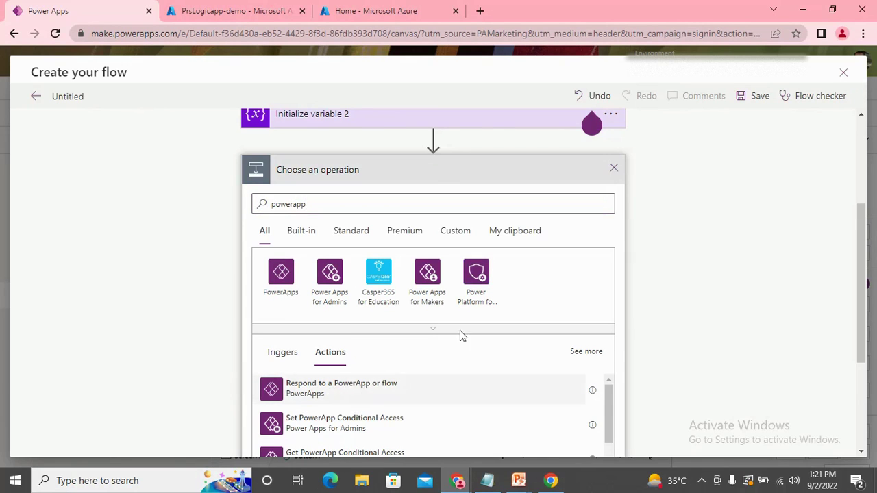
- Add a Number output titled Fact to the response action, returning the Reponse variable
{"action": "left_click", "coordinate": [308, 334]}
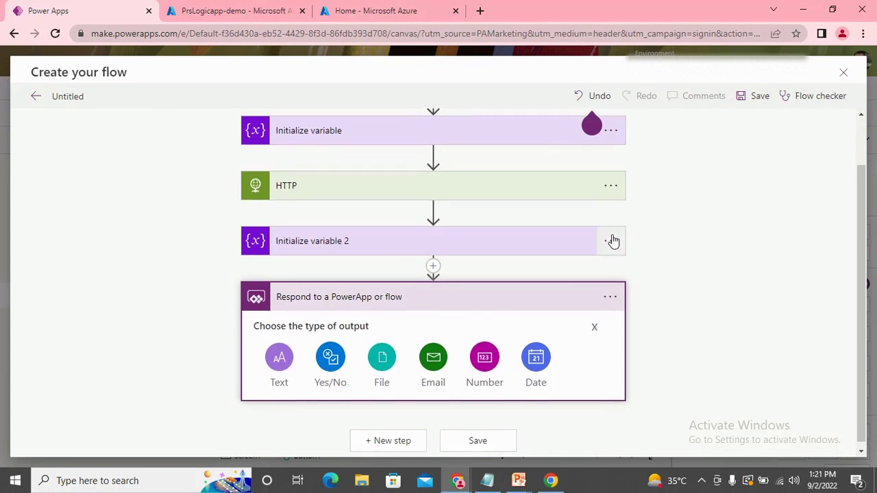
{"action": "left_click", "coordinate": [485, 354]}
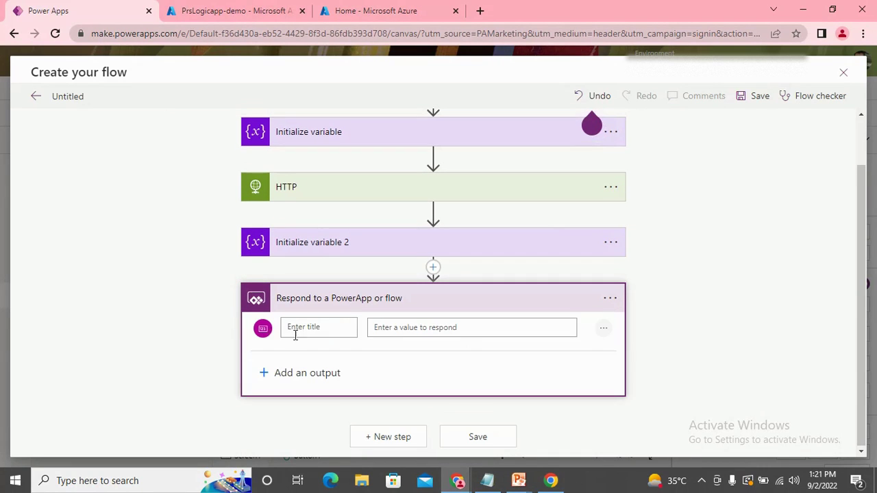
{"action": "type", "text": "Fact"}
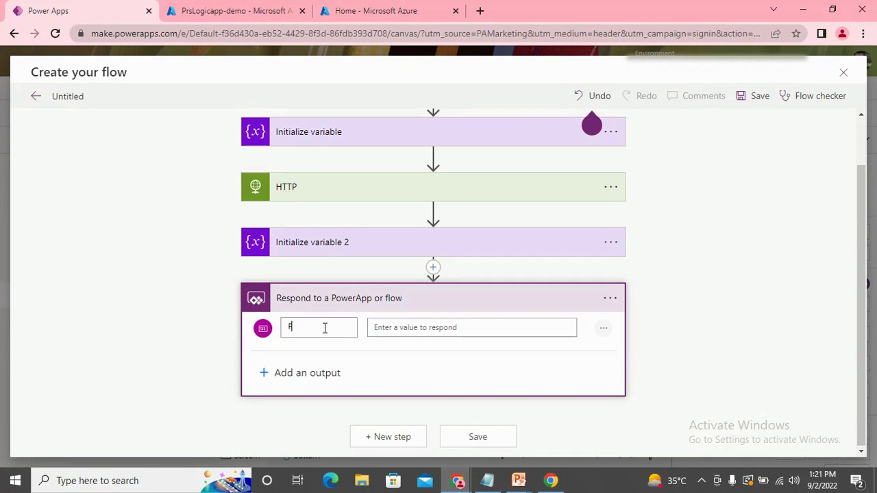
{"action": "left_click", "coordinate": [414, 327]}
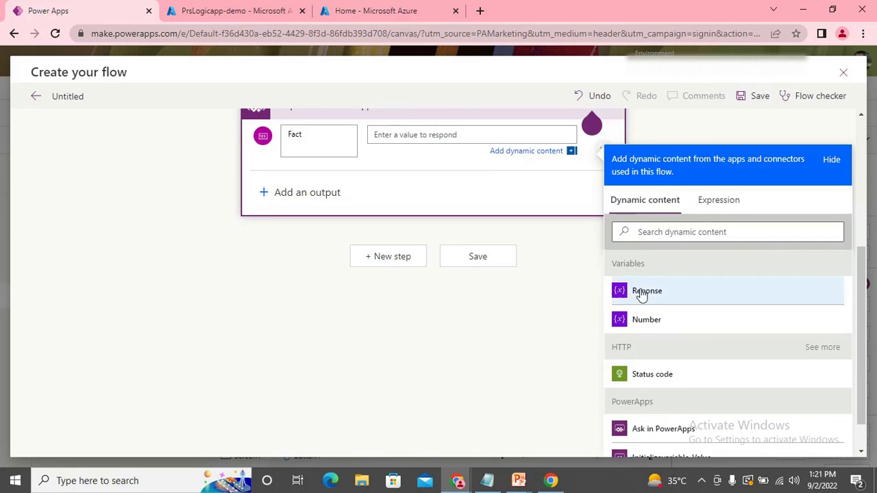
{"action": "left_click", "coordinate": [678, 290]}
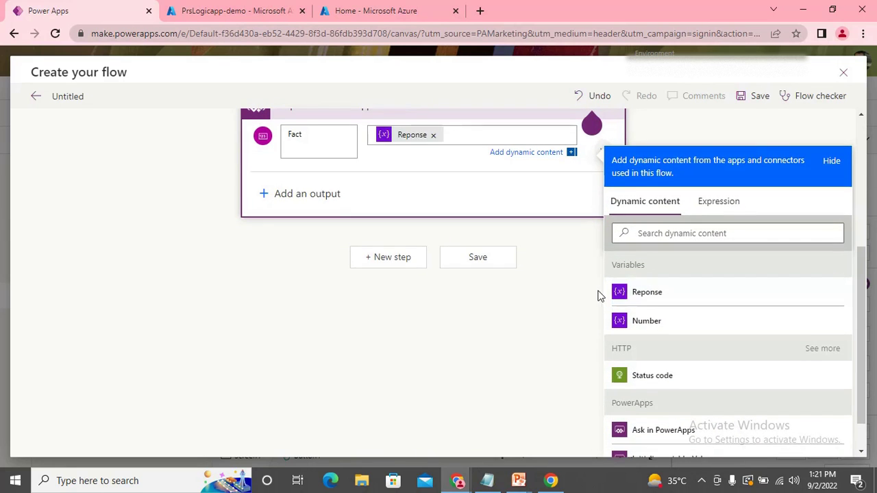
- Name the flow call-azure-logic-app-factorial and save it
{"action": "scroll", "coordinate": [476, 243], "scroll_direction": "up", "scroll_amount": 3}
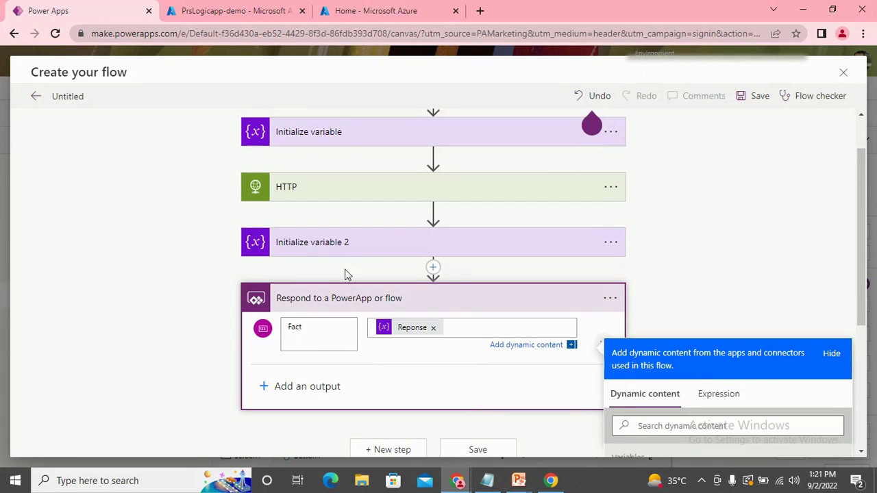
{"action": "scroll", "coordinate": [346, 274], "scroll_direction": "up", "scroll_amount": 1}
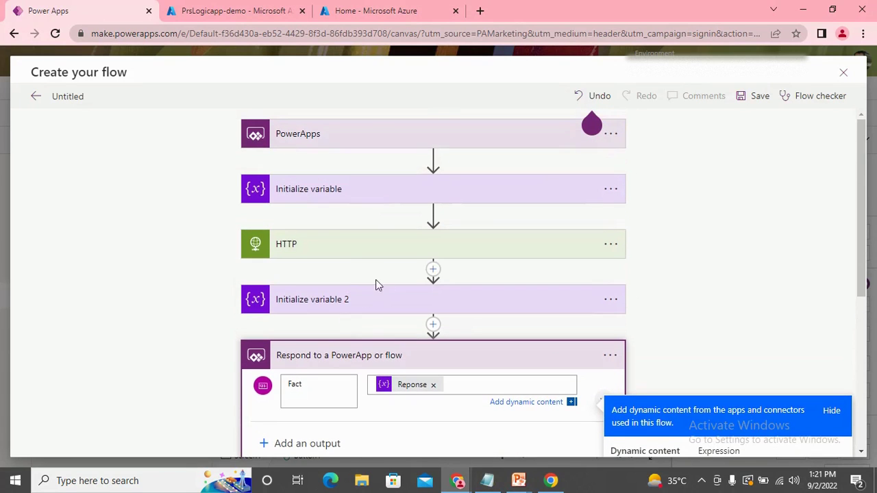
{"action": "left_click", "coordinate": [80, 96]}
{"action": "type", "text": "call-"}
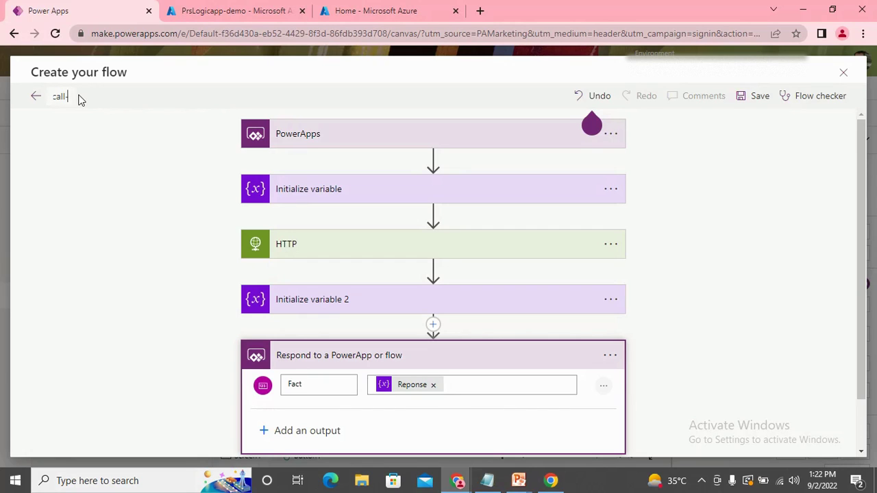
{"action": "type", "text": "azure-logic"}
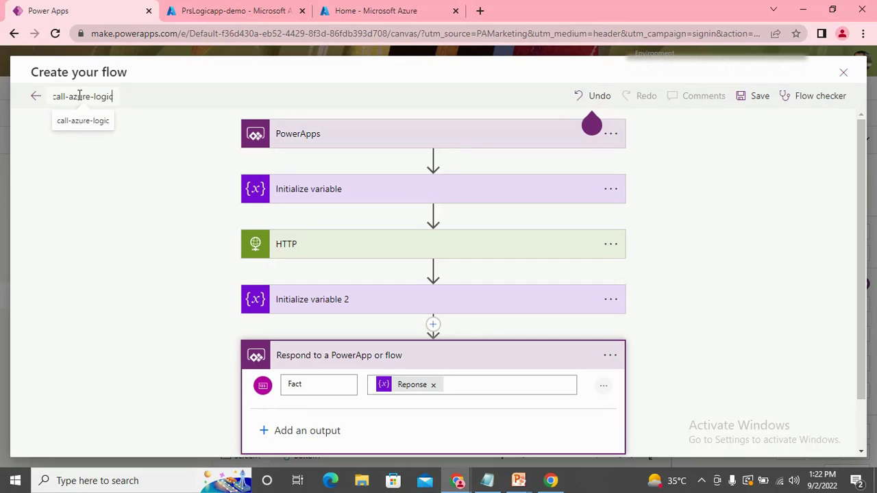
{"action": "type", "text": "-ap"}
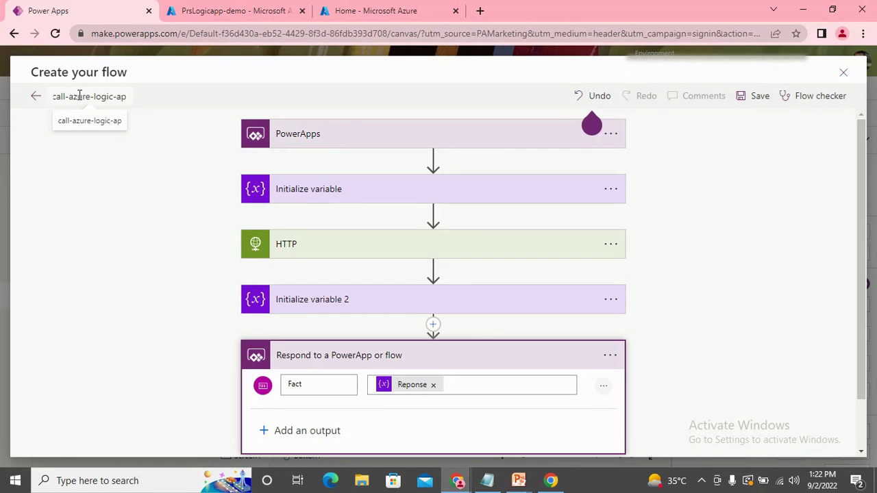
{"action": "type", "text": "-"}
{"action": "key", "text": "BackSpace"}
{"action": "type", "text": "p-factorial"}
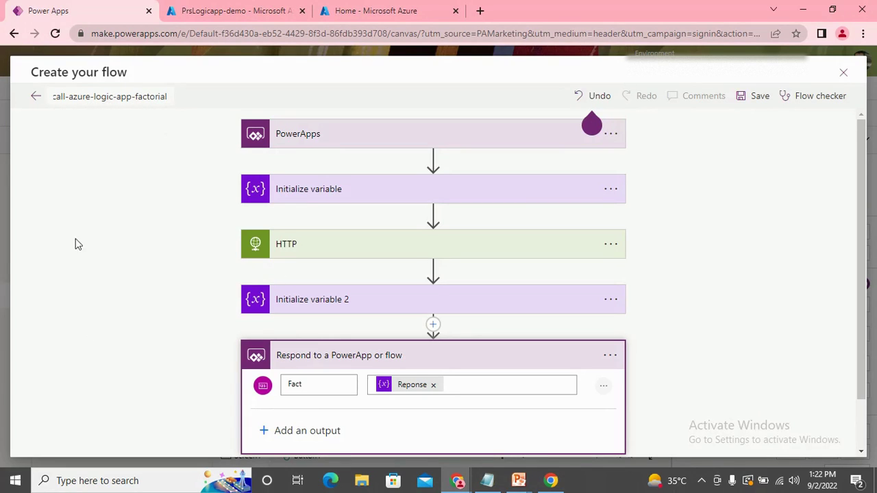
{"action": "left_click", "coordinate": [143, 235]}
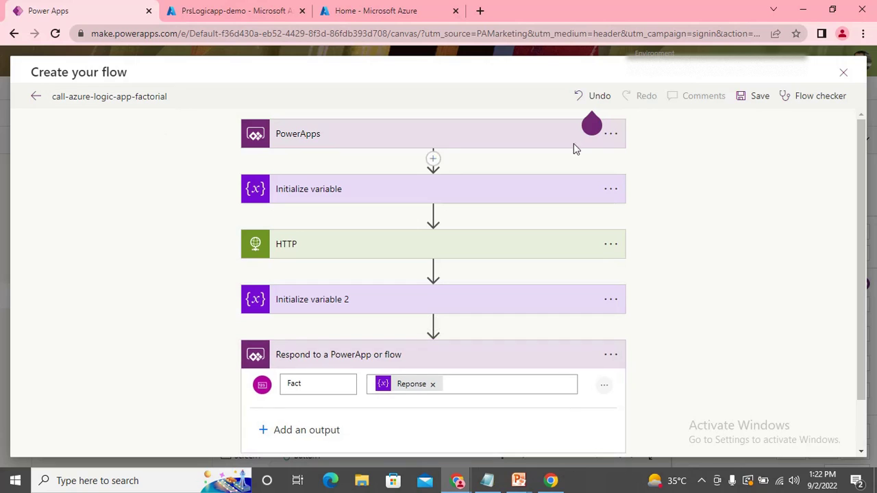
{"action": "left_click", "coordinate": [757, 99]}
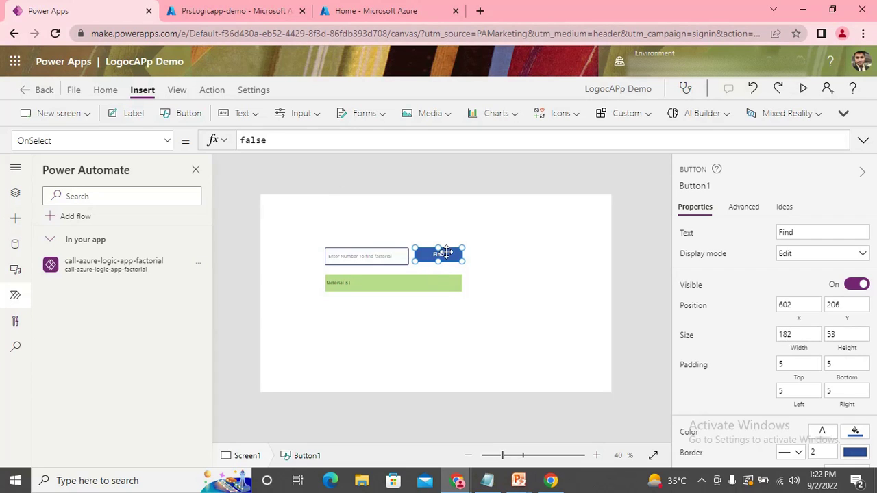
- Replace the Find button's OnSelect formula with the start of a call, 'call-azure-logic-app-factorial'.Run(, leaving its argument open
{"action": "double_click", "coordinate": [272, 139]}
{"action": "key", "text": "BackSpace"}
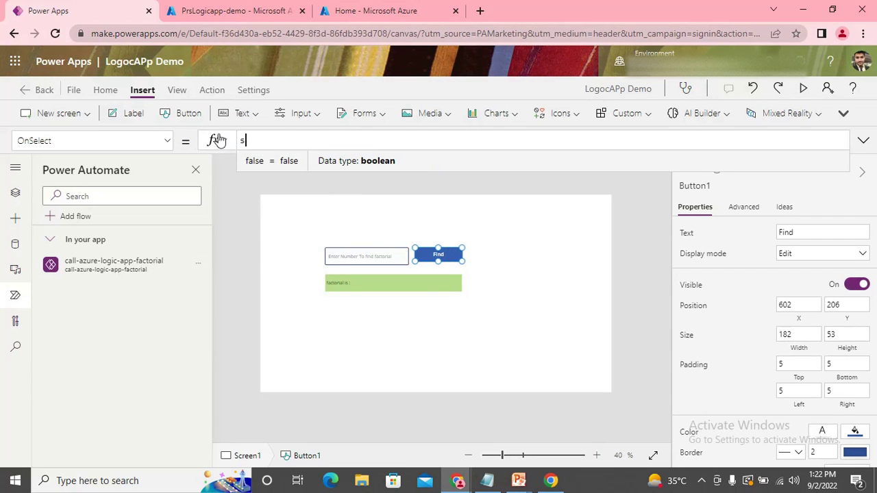
{"action": "type", "text": "call"}
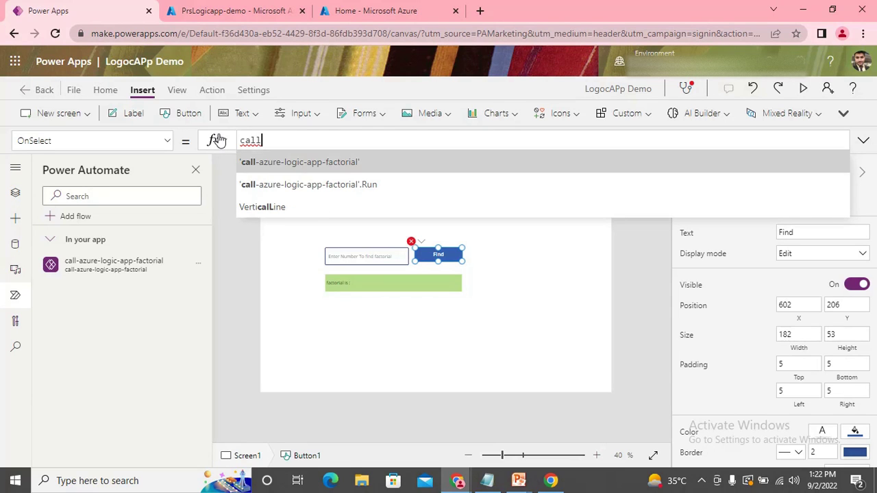
{"action": "key", "text": "Down"}
{"action": "key", "text": "Tab"}
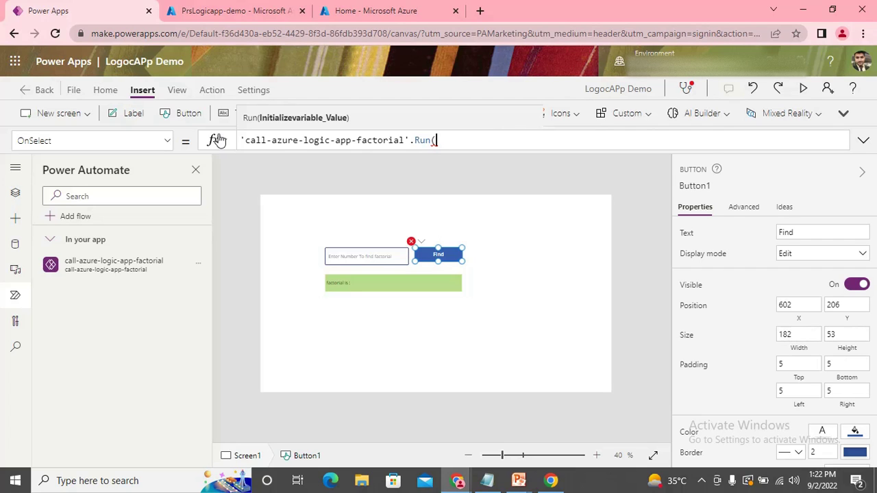
{"action": "left_click", "coordinate": [348, 252]}
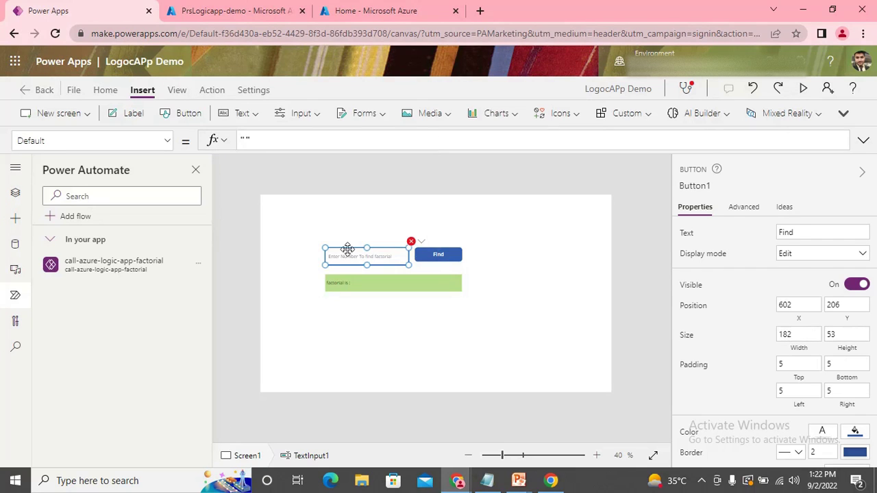
{"action": "left_click", "coordinate": [447, 255]}
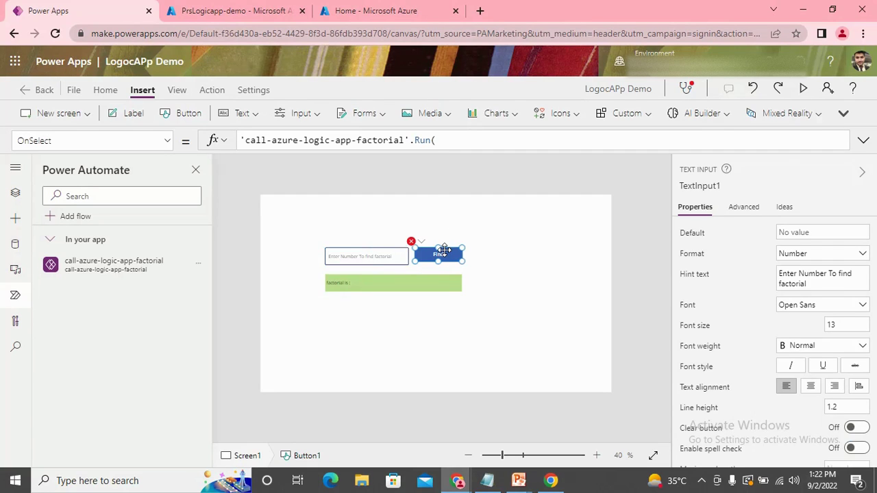
{"action": "left_click", "coordinate": [440, 139]}
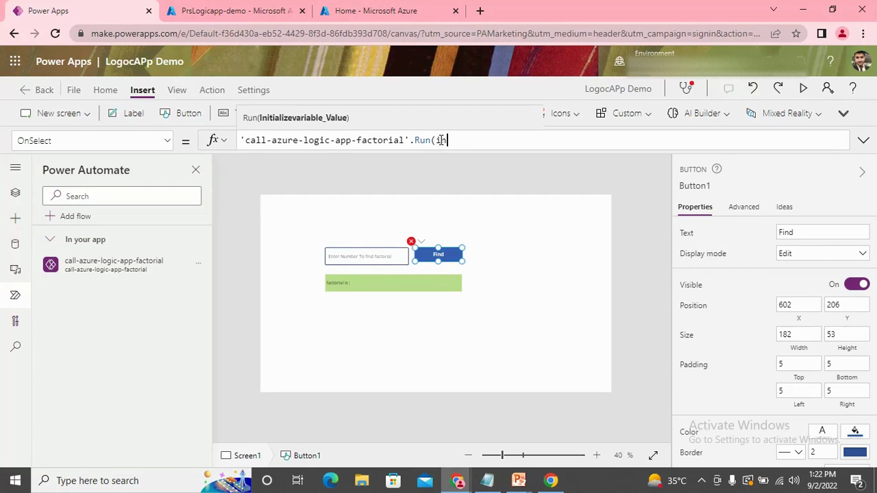
{"action": "type", "text": "inou"}
{"action": "key", "text": "BackSpace"}
{"action": "type", "text": "ut"}
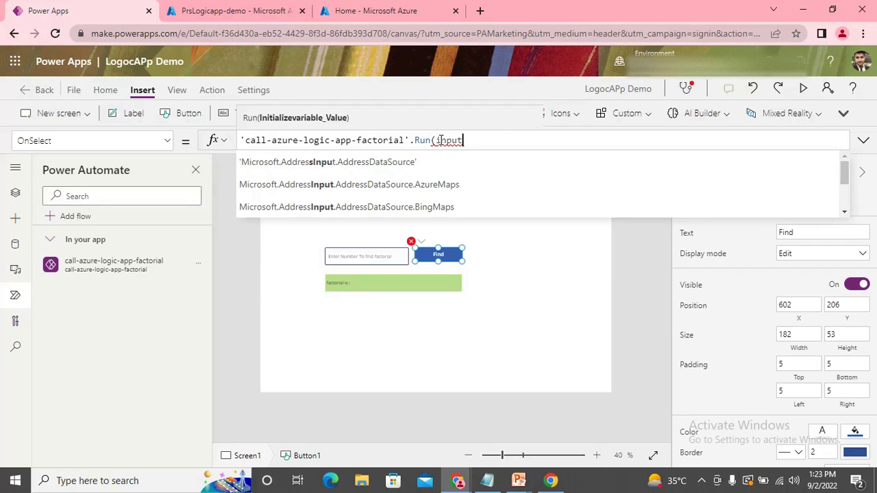
{"action": "type", "text": "text"}
{"action": "key", "text": "BackSpace"}
{"action": "key", "text": "BackSpace"}
{"action": "key", "text": "BackSpace"}
{"action": "key", "text": "BackSpace"}
{"action": "key", "text": "BackSpace"}
{"action": "key", "text": "BackSpace"}
{"action": "key", "text": "BackSpace"}
{"action": "key", "text": "BackSpace"}
{"action": "key", "text": "BackSpace"}
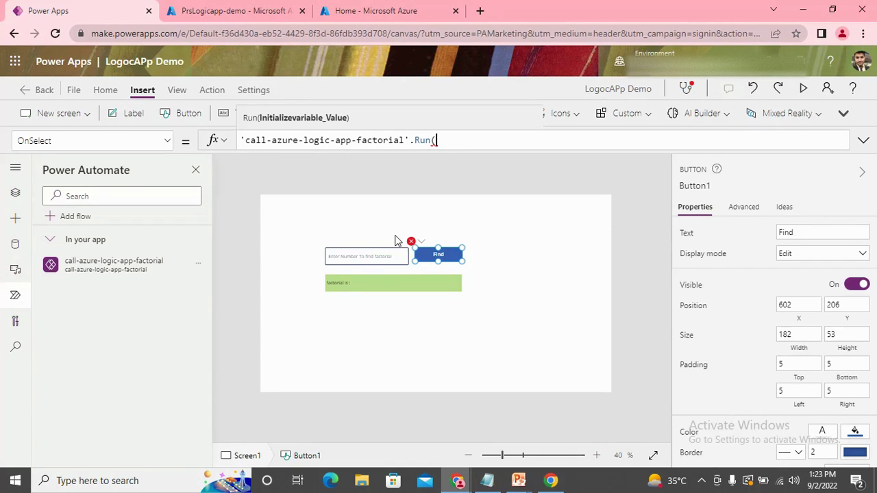
- Complete the Find button's flow call by passing TextInput1.Text as the Run argument and closing the parenthesis
{"action": "left_click", "coordinate": [361, 257]}
{"action": "left_click", "coordinate": [439, 257]}
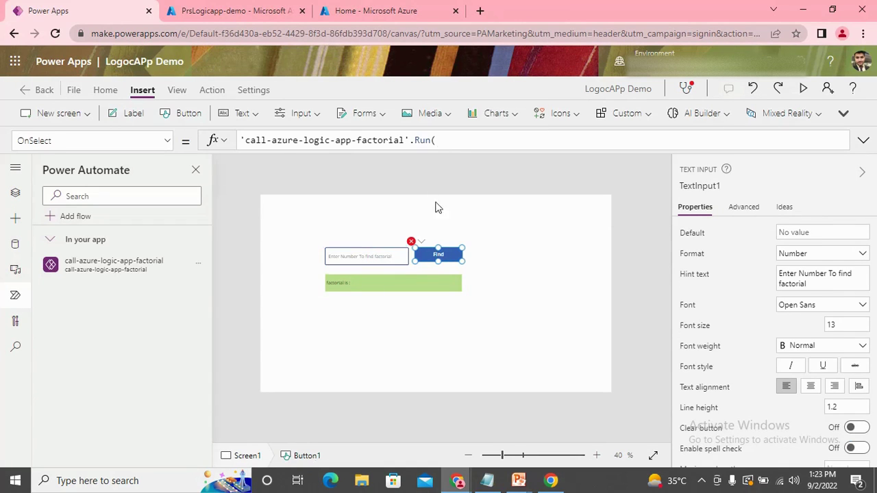
{"action": "left_click", "coordinate": [441, 140]}
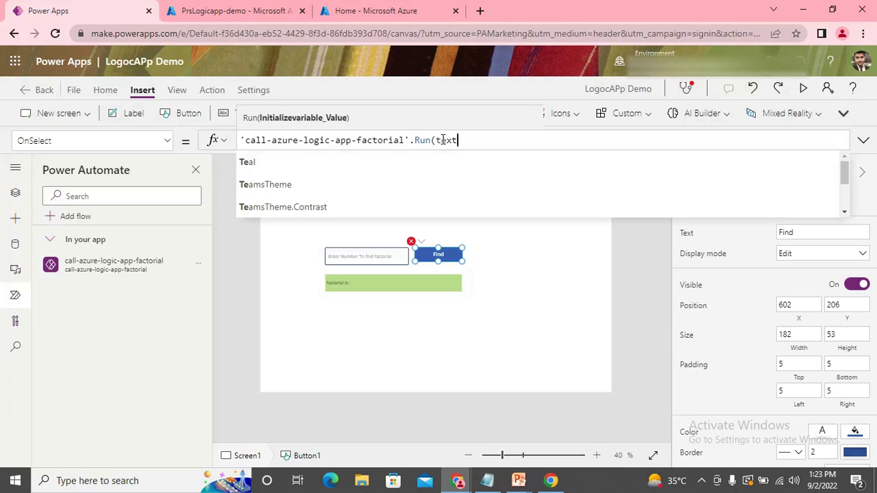
{"action": "type", "text": "textin"}
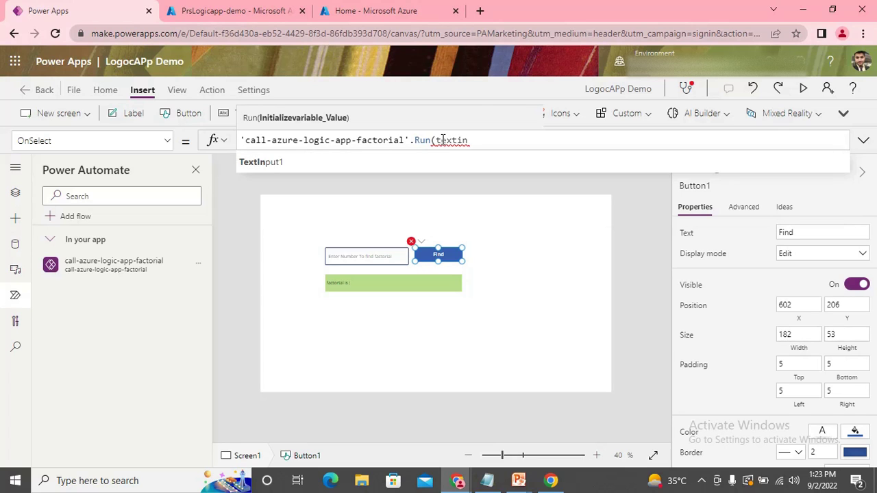
{"action": "key", "text": "Tab"}
{"action": "type", "text": "."}
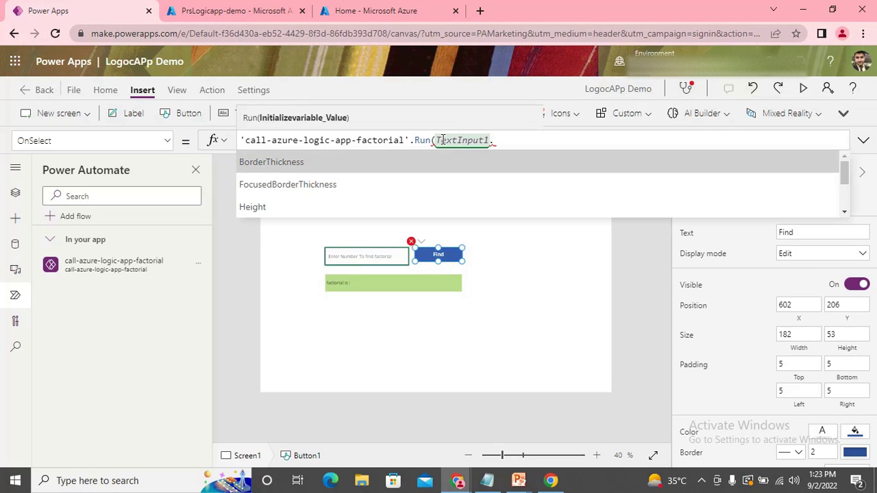
{"action": "type", "text": "text"}
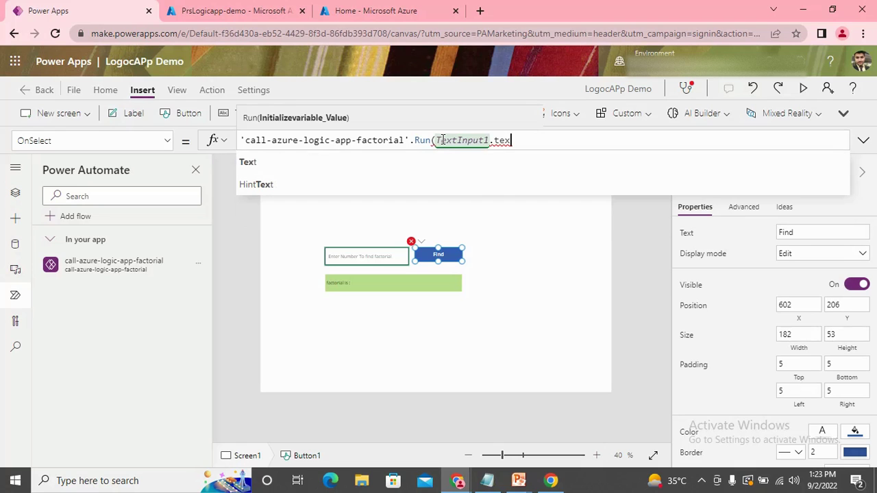
{"action": "key", "text": "Tab"}
{"action": "type", "text": ")"}
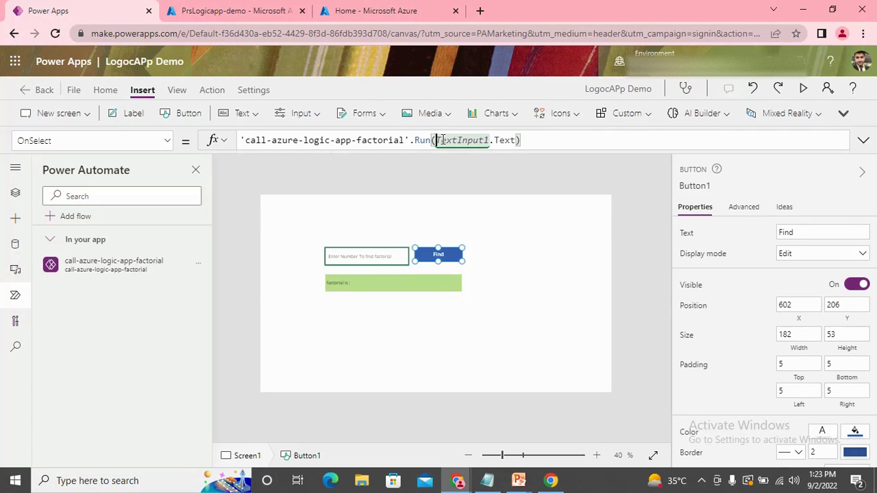
- Wrap the TextInput1.Text argument in Value() so the flow call receives a number
{"action": "type", "text": "("}
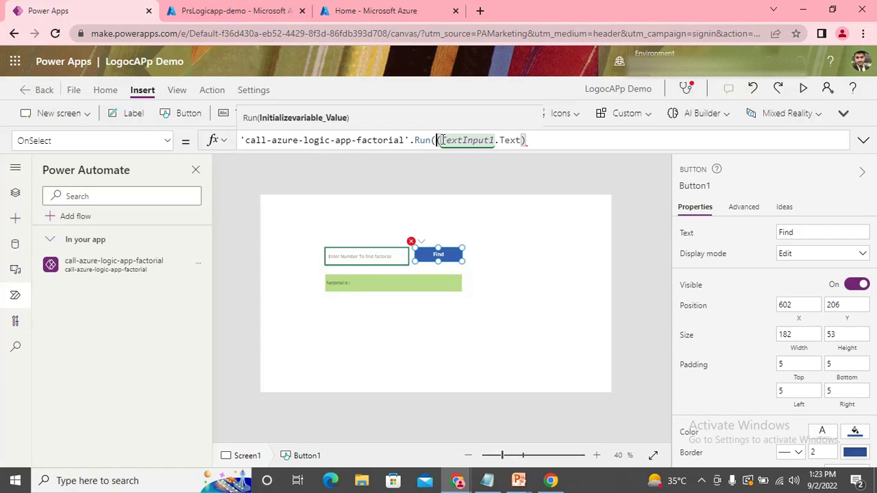
{"action": "type", "text": "Value"}
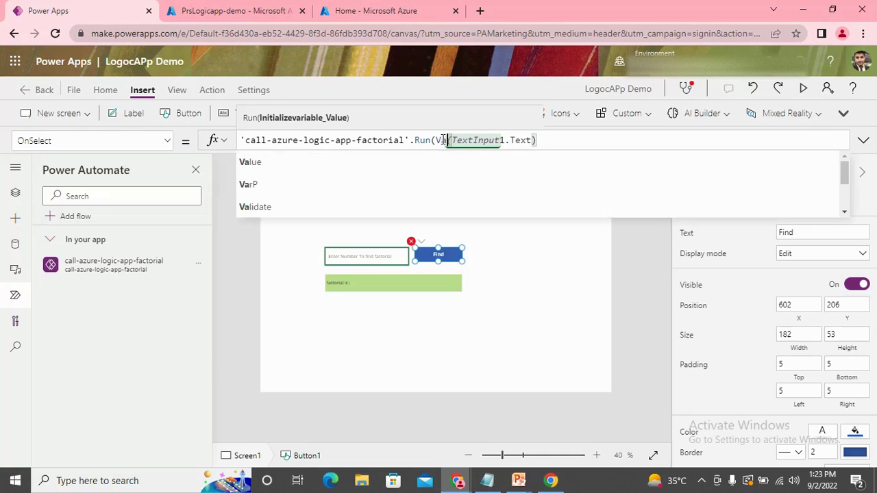
{"action": "key", "text": "End"}
{"action": "type", "text": ")"}
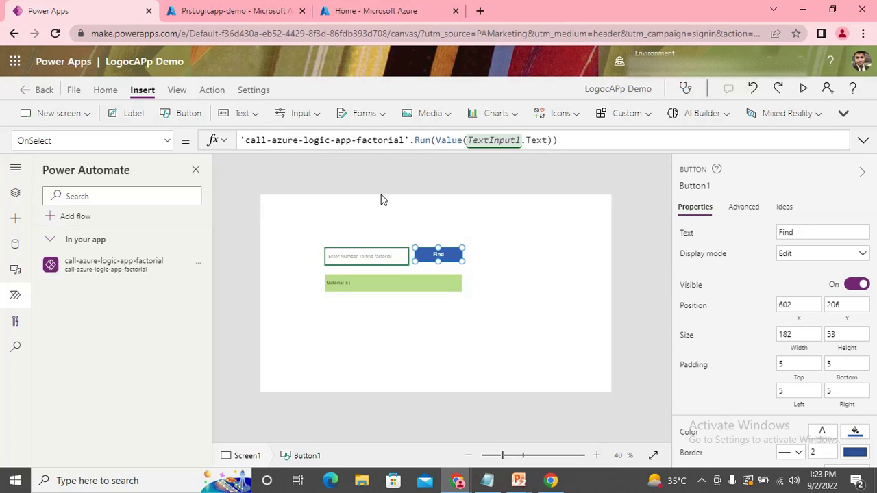
- Wrap the flow call in Set() so its .fact output is stored in a global variable named fact
{"action": "type", "text": ","}
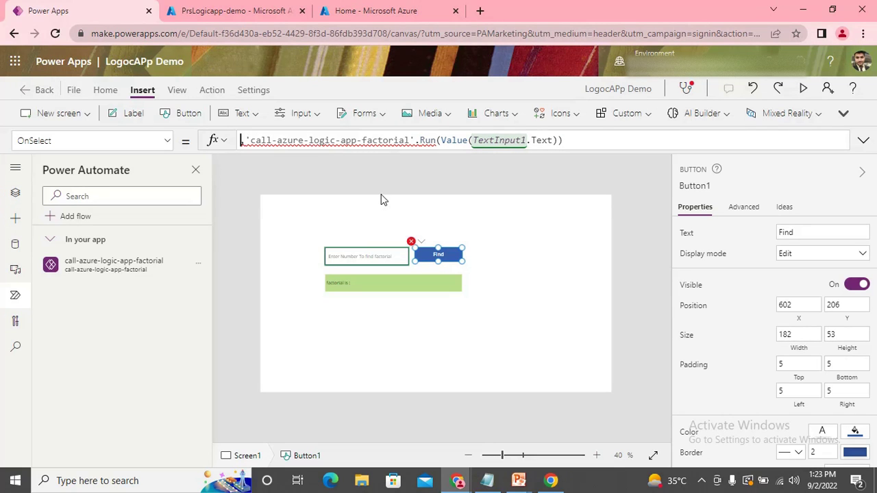
{"action": "type", "text": "Set("}
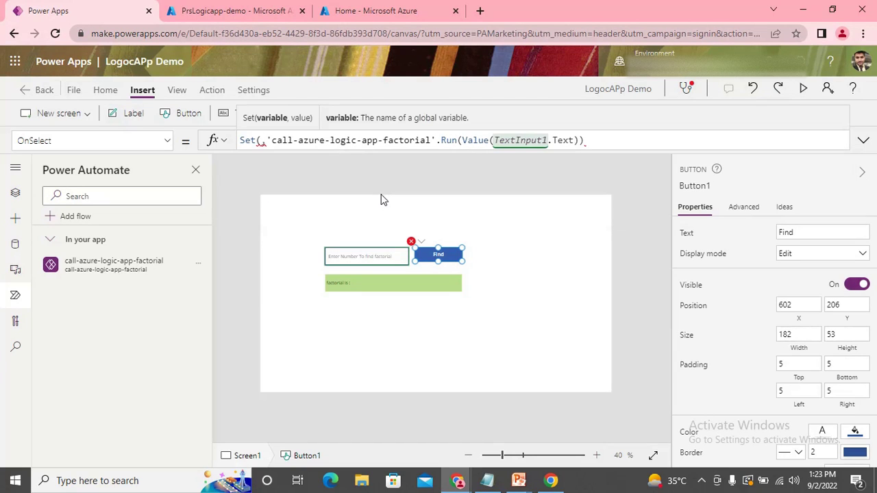
{"action": "type", "text": "fact"}
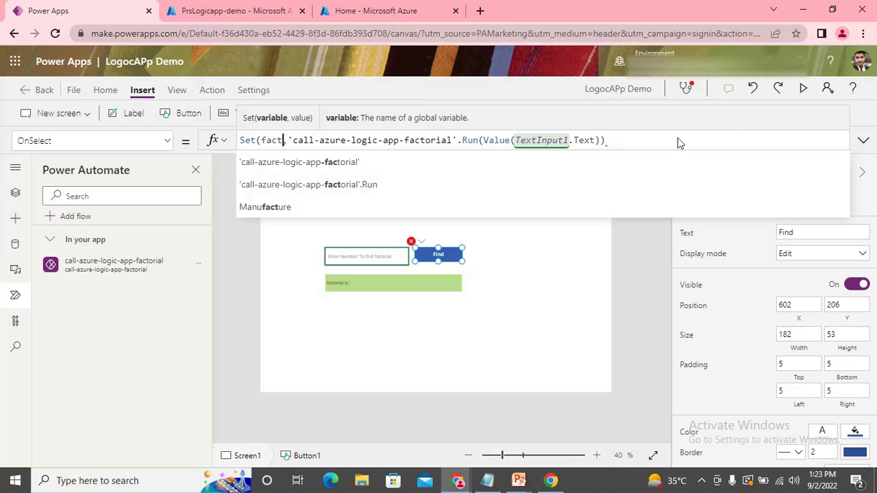
{"action": "left_click", "coordinate": [622, 142]}
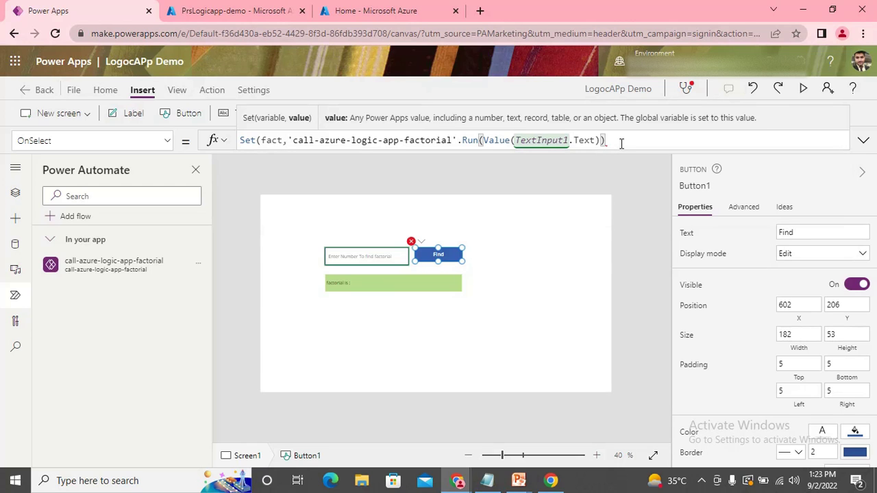
{"action": "type", "text": ".fact)"}
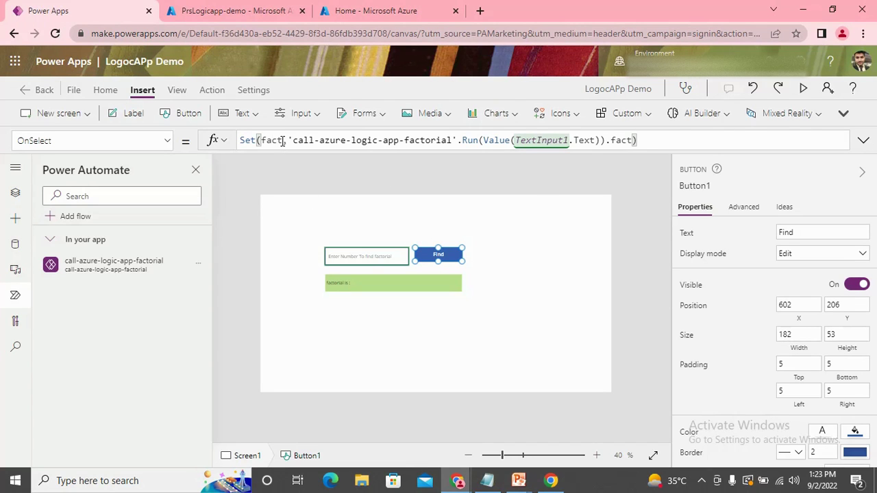
- Append &fact to the green result label's Text formula after "factorial is : "
{"action": "left_click", "coordinate": [374, 287]}
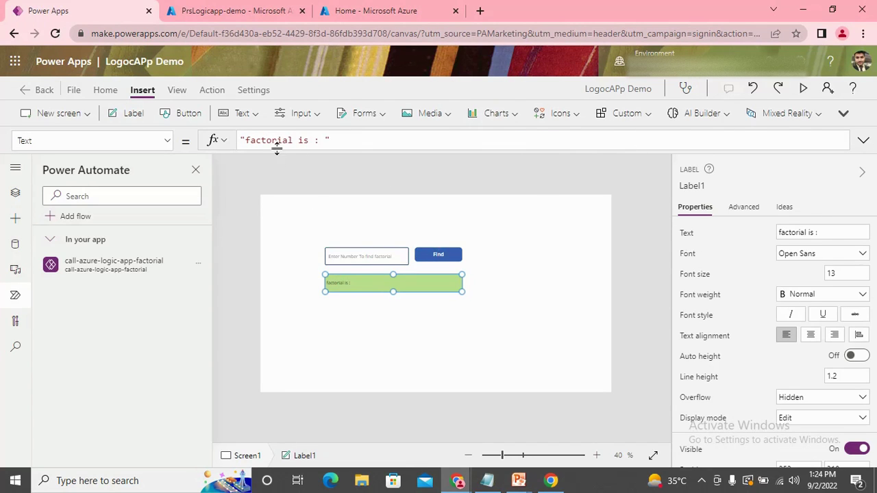
{"action": "left_click", "coordinate": [338, 143]}
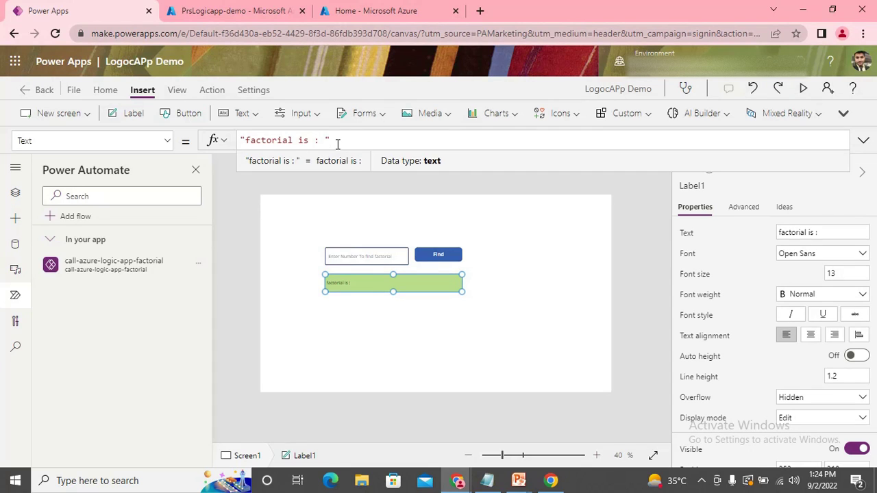
{"action": "type", "text": "&fac"}
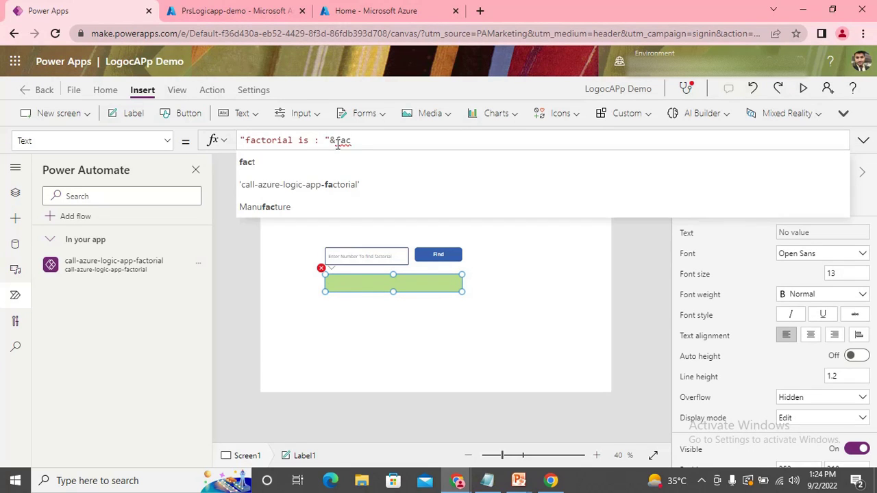
{"action": "type", "text": "t"}
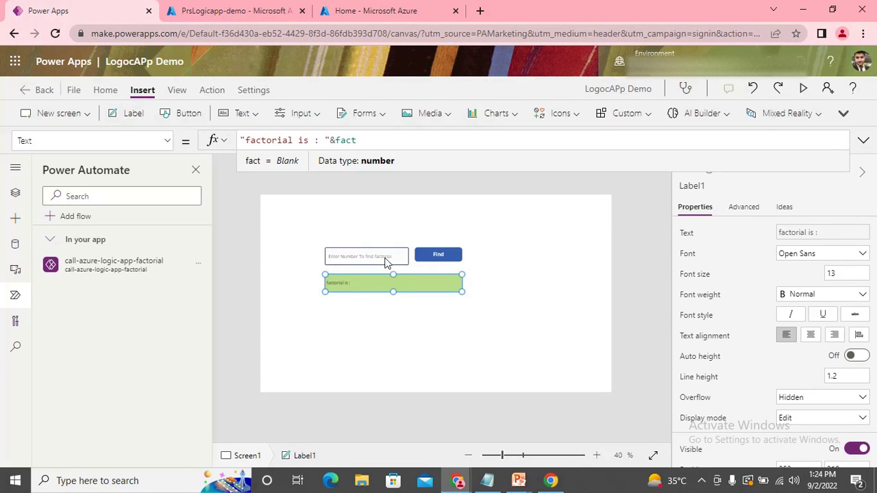
{"action": "left_click", "coordinate": [409, 348]}
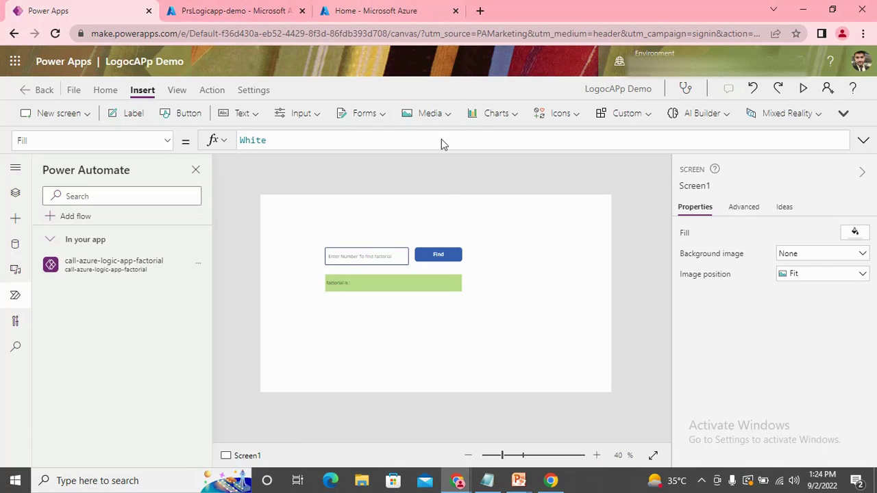
- Preview the app, enter 5 as the number, run Find, and close the preview and its tip
{"action": "left_click", "coordinate": [806, 92]}
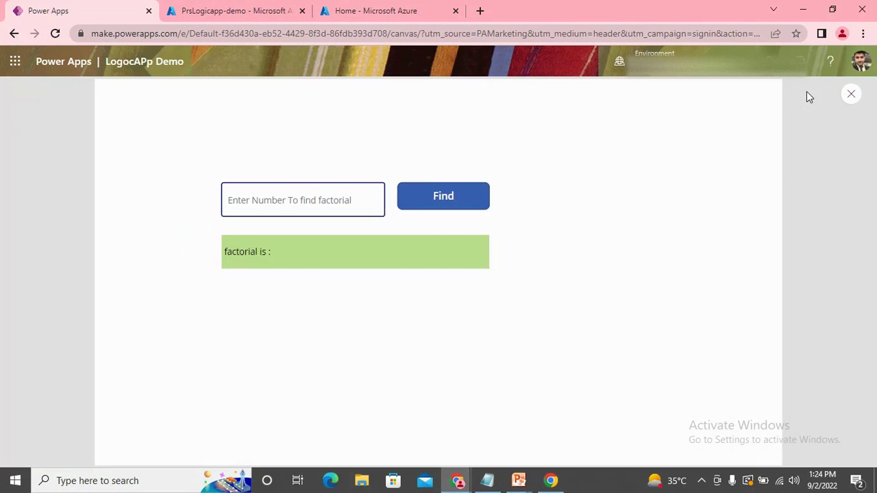
{"action": "left_click", "coordinate": [301, 197]}
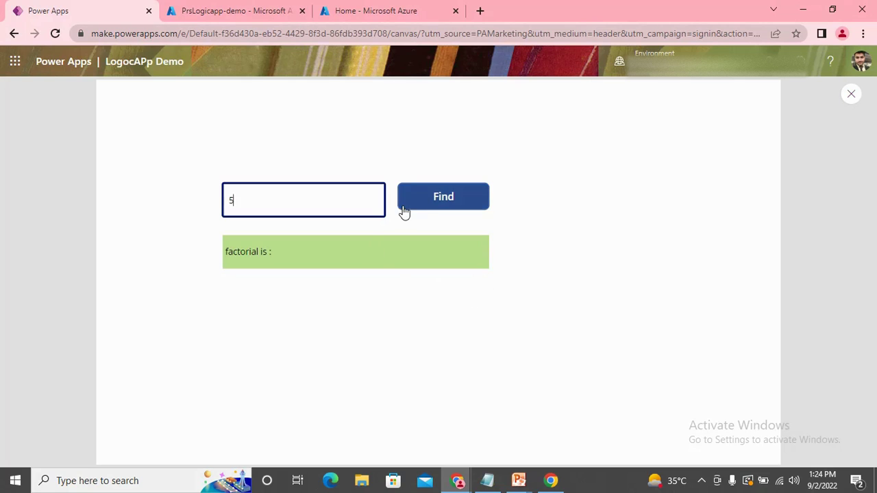
{"action": "left_click", "coordinate": [433, 202]}
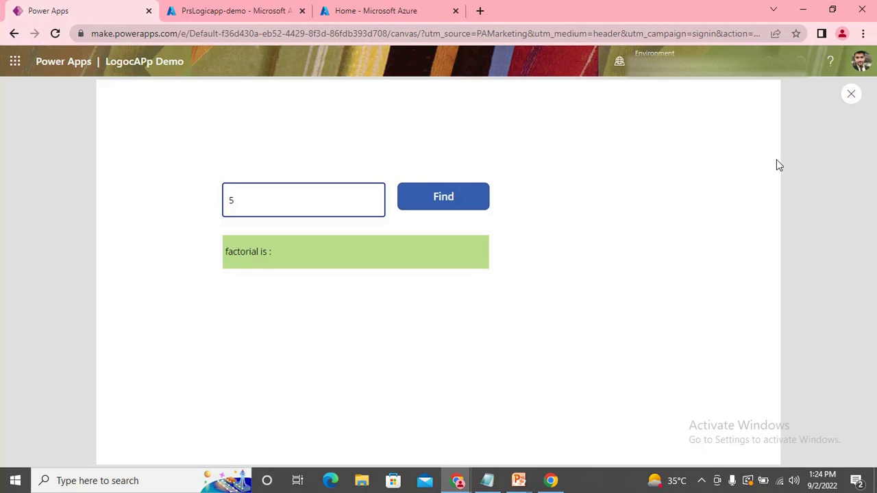
{"action": "left_click", "coordinate": [851, 94]}
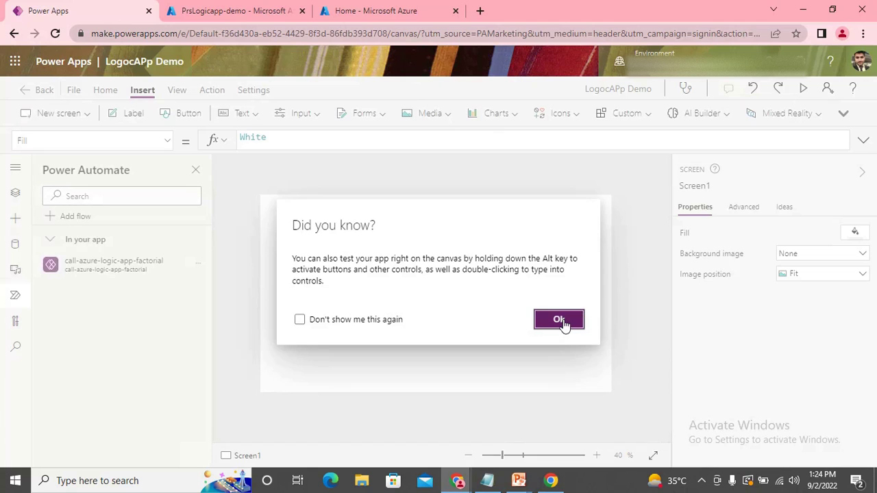
{"action": "left_click", "coordinate": [563, 321]}
- Switch to the Azure portal and open the latest run of the PrsLogicapp-demo logic app
{"action": "left_click", "coordinate": [201, 9]}
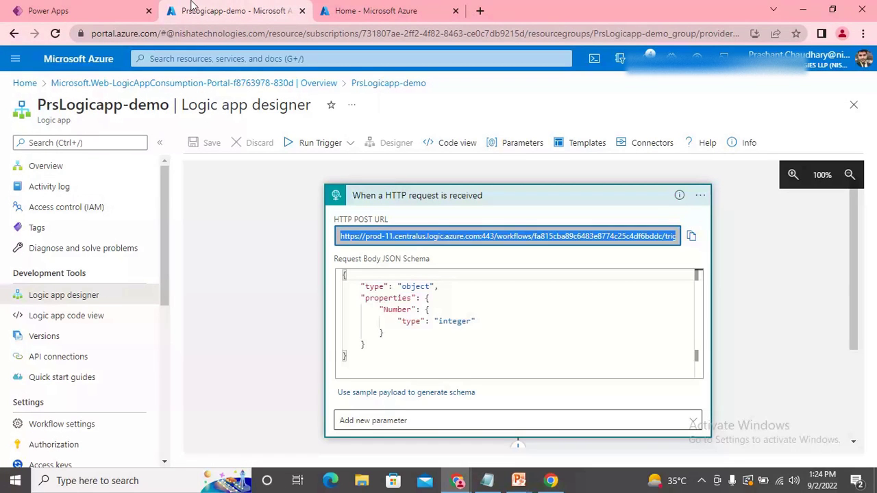
{"action": "left_click", "coordinate": [392, 8]}
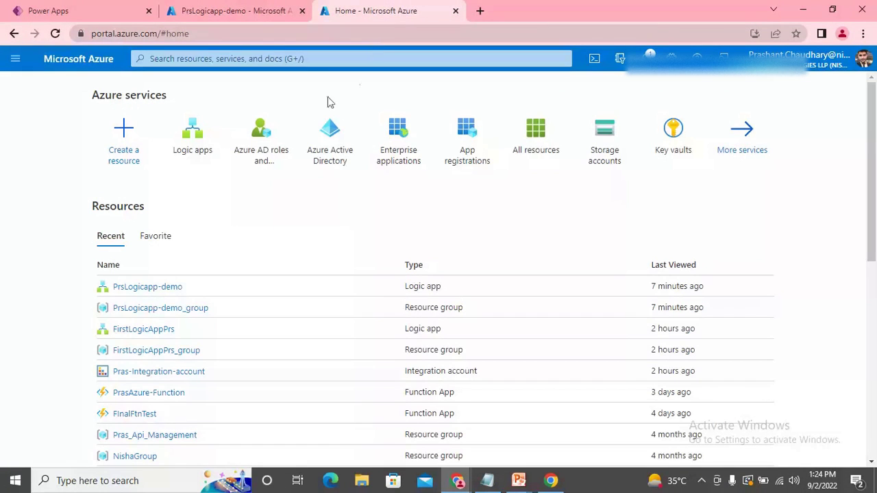
{"action": "left_click", "coordinate": [157, 289]}
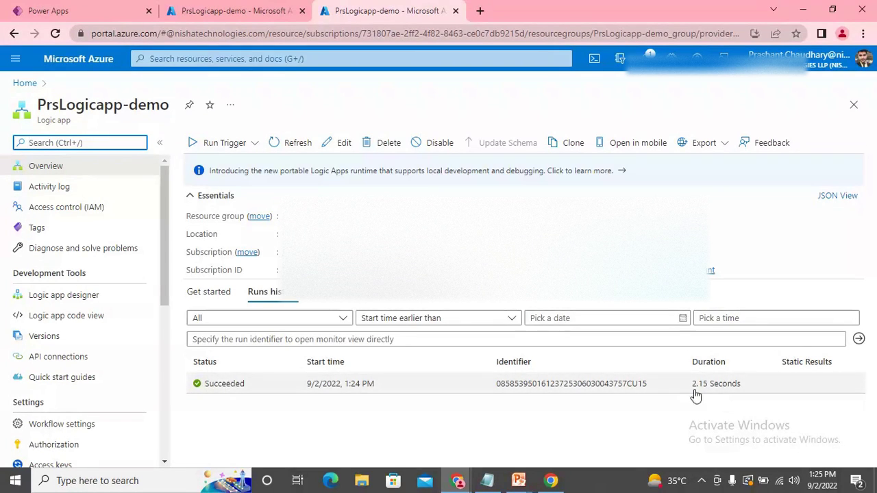
{"action": "left_click", "coordinate": [226, 388]}
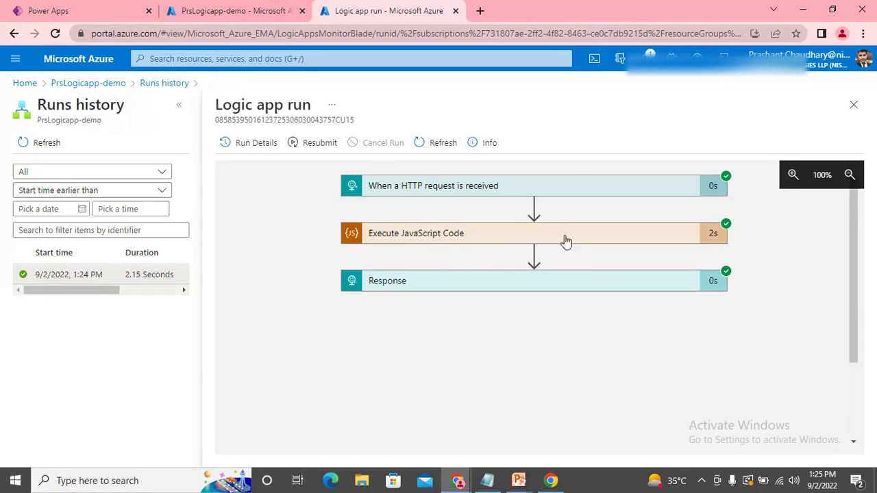
- Examine the run's Execute JavaScript Code output and its Response action, then collapse the JavaScript action
{"action": "left_click", "coordinate": [466, 236]}
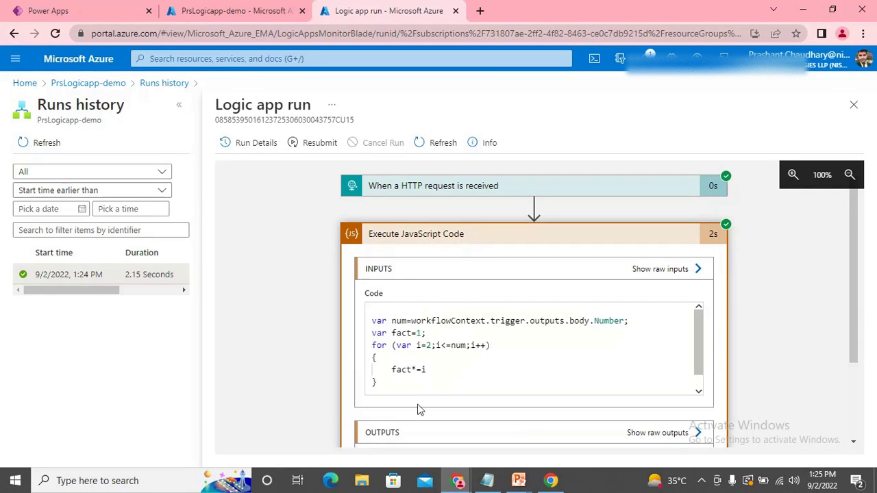
{"action": "scroll", "coordinate": [472, 345], "scroll_direction": "down", "scroll_amount": 3}
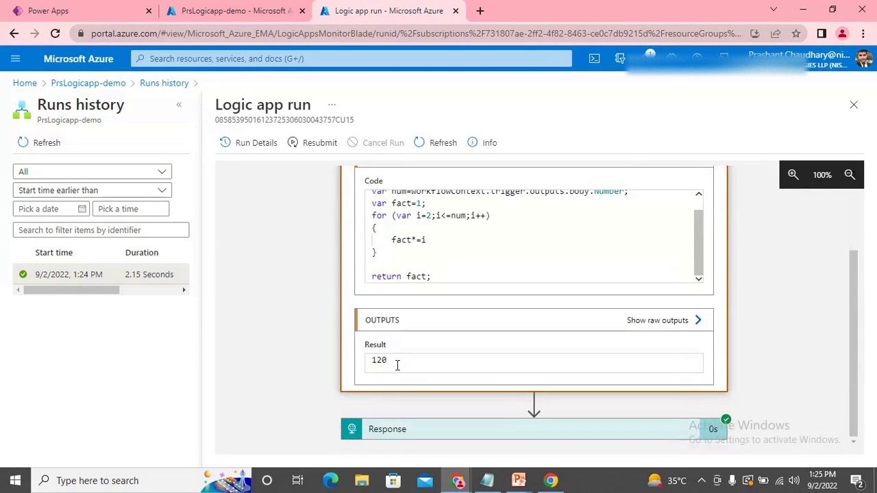
{"action": "left_click", "coordinate": [453, 429]}
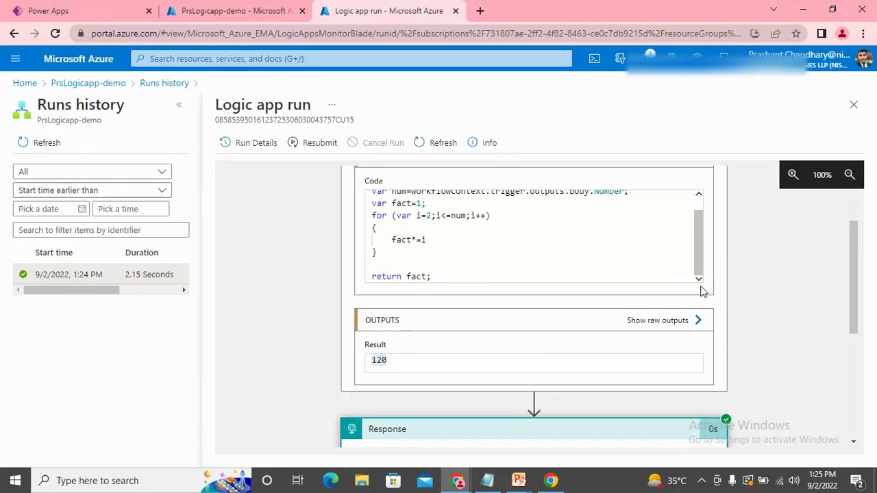
{"action": "scroll", "coordinate": [599, 292], "scroll_direction": "down", "scroll_amount": 3}
{"action": "scroll", "coordinate": [566, 297], "scroll_direction": "up", "scroll_amount": 5}
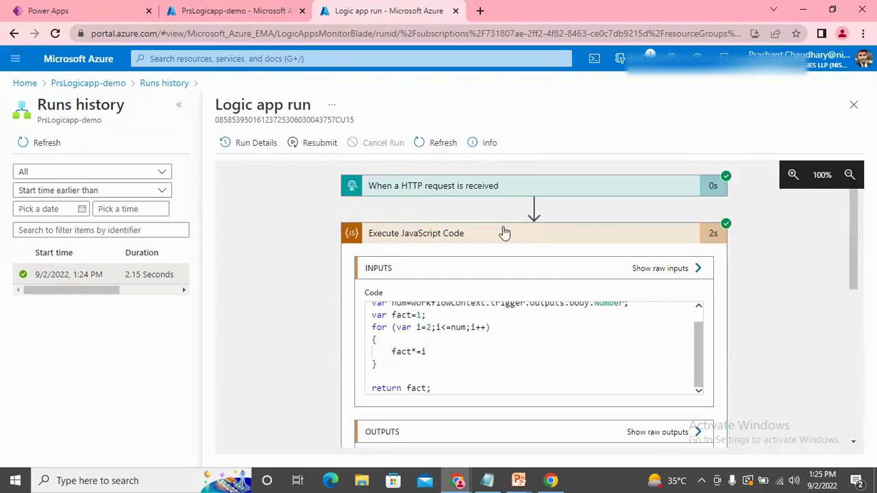
{"action": "left_click", "coordinate": [505, 234]}
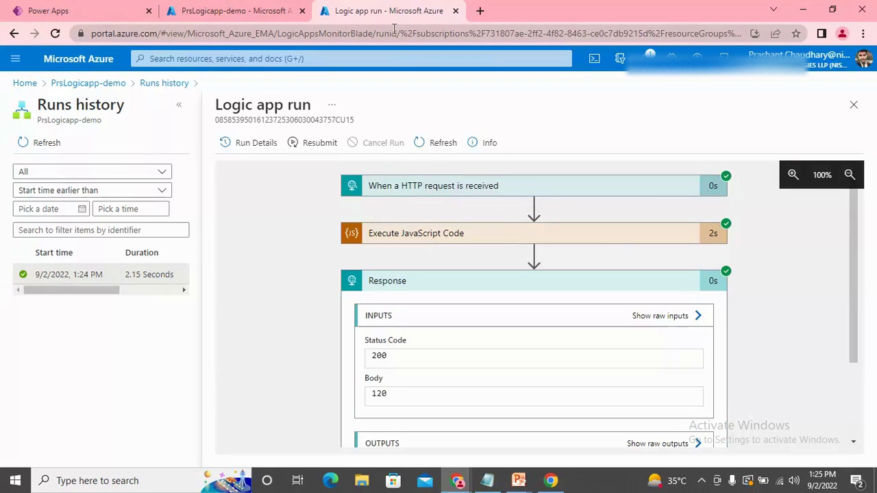
- Switch to Power Apps, open Power Automate in a new tab, and bring up the call-azure-logic-app-factorial flow's details
{"action": "left_click", "coordinate": [235, 8]}
{"action": "left_click", "coordinate": [64, 9]}
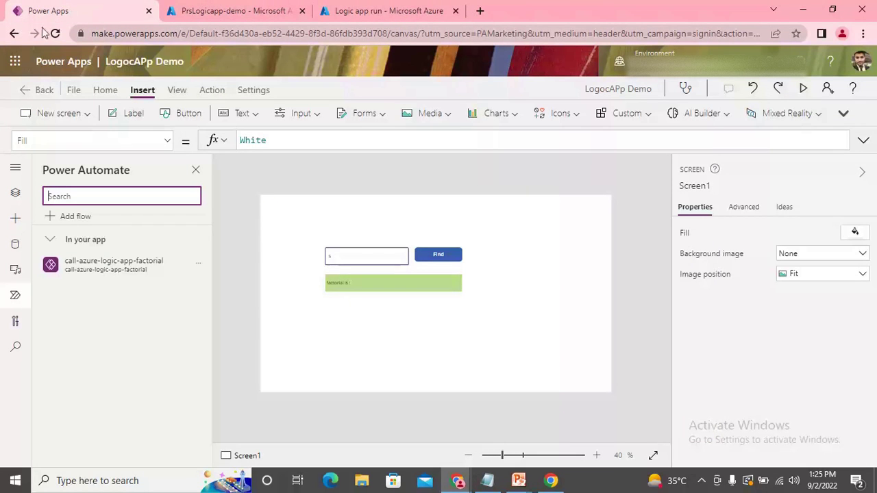
{"action": "left_click", "coordinate": [12, 66]}
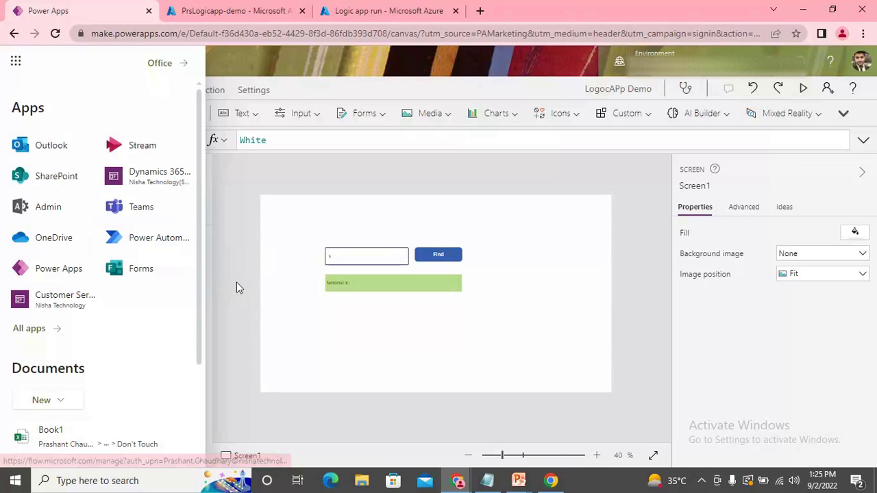
{"action": "left_click", "coordinate": [190, 241]}
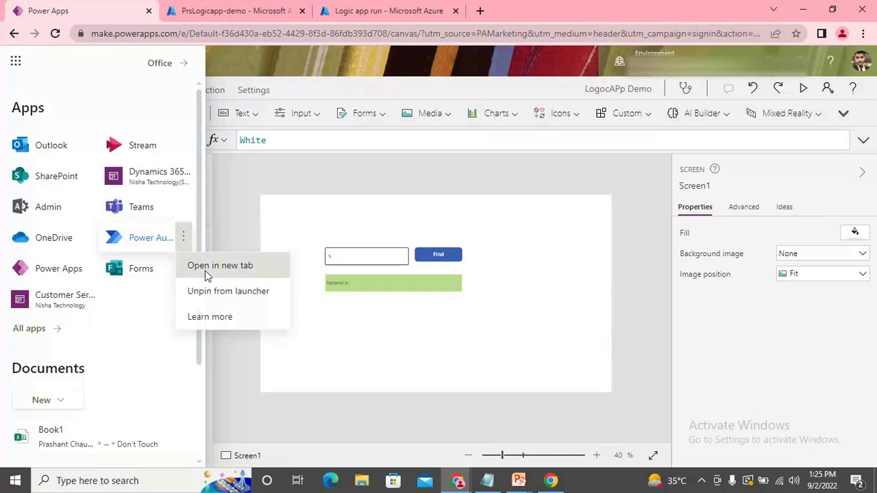
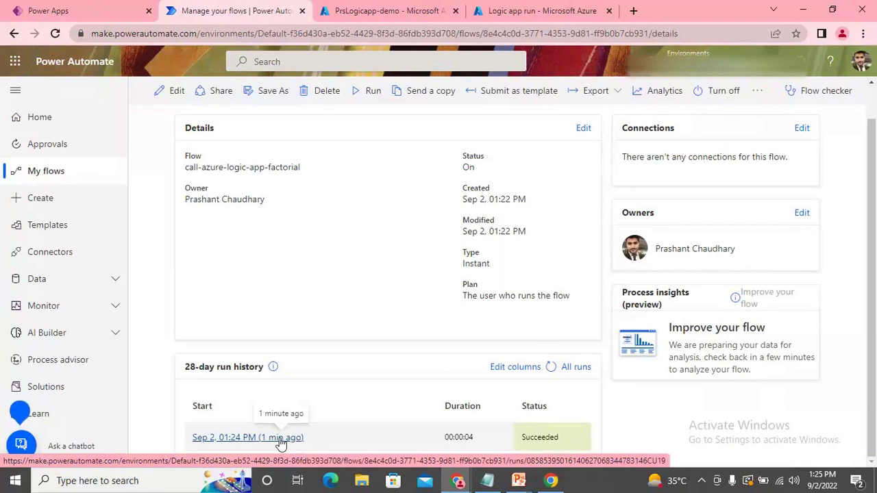
- Return to Power Apps and check the variable used in the green result label's Text formula
{"action": "left_click", "coordinate": [75, 10]}
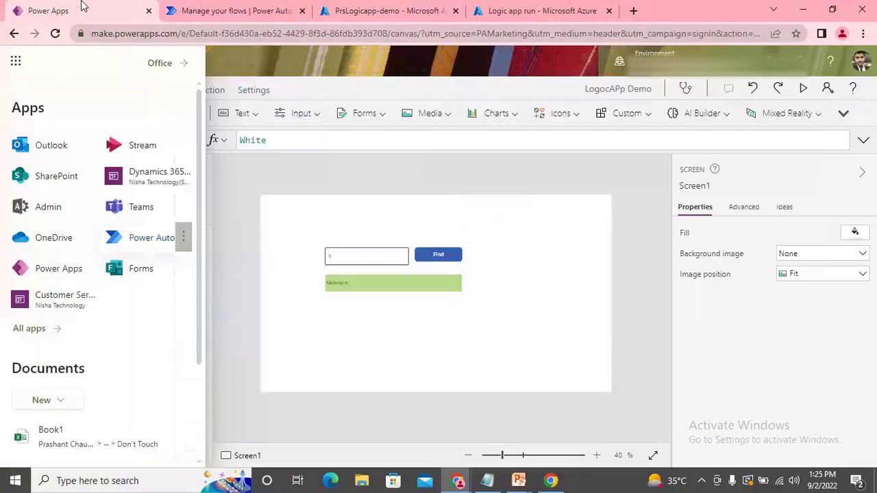
{"action": "left_click", "coordinate": [374, 285]}
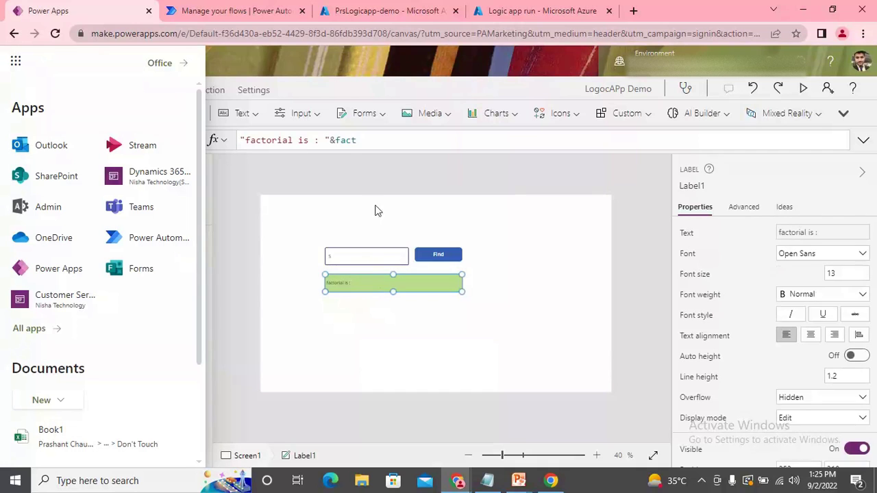
{"action": "left_click_drag", "start_coordinate": [357, 140], "coordinate": [336, 139]}
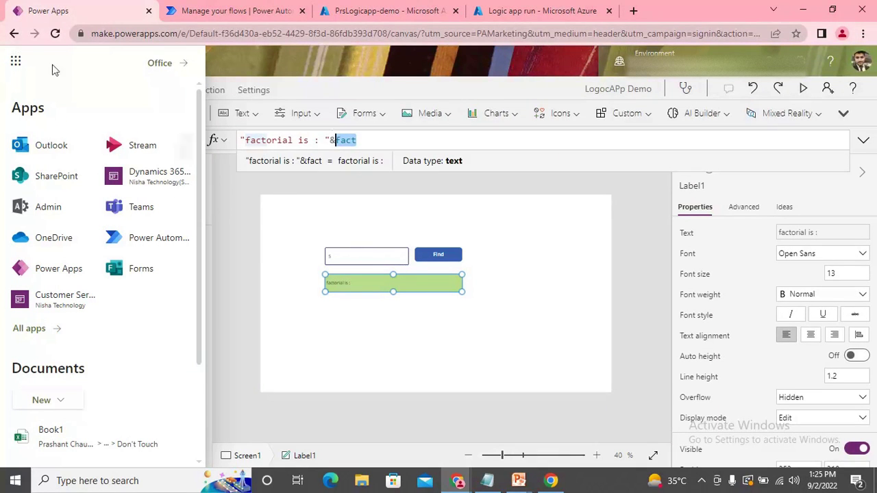
- Switch to Power Automate, open the flow's latest run, and inspect the inputs of its Initialize variable action
{"action": "left_click", "coordinate": [221, 8]}
{"action": "left_click", "coordinate": [263, 439]}
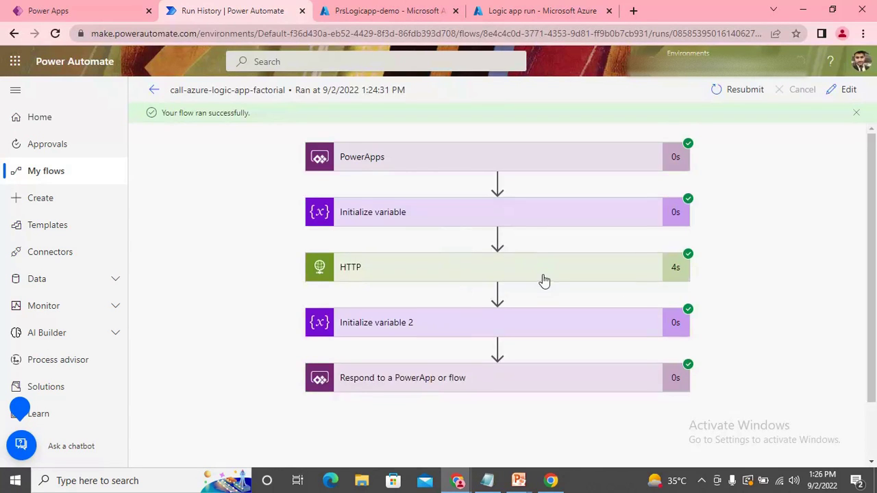
{"action": "scroll", "coordinate": [479, 267], "scroll_direction": "down", "scroll_amount": 2}
{"action": "scroll", "coordinate": [439, 260], "scroll_direction": "up", "scroll_amount": 2}
{"action": "left_click", "coordinate": [448, 212]}
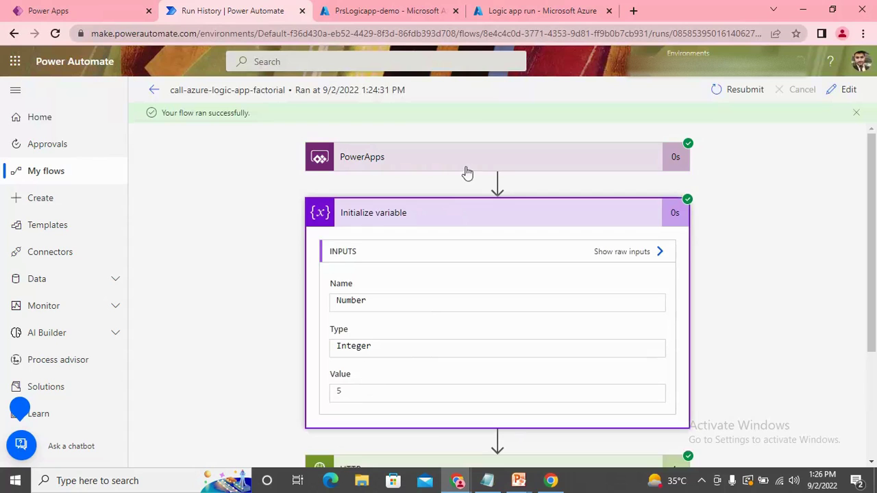
{"action": "left_click", "coordinate": [460, 213]}
{"action": "scroll", "coordinate": [461, 226], "scroll_direction": "down", "scroll_amount": 1}
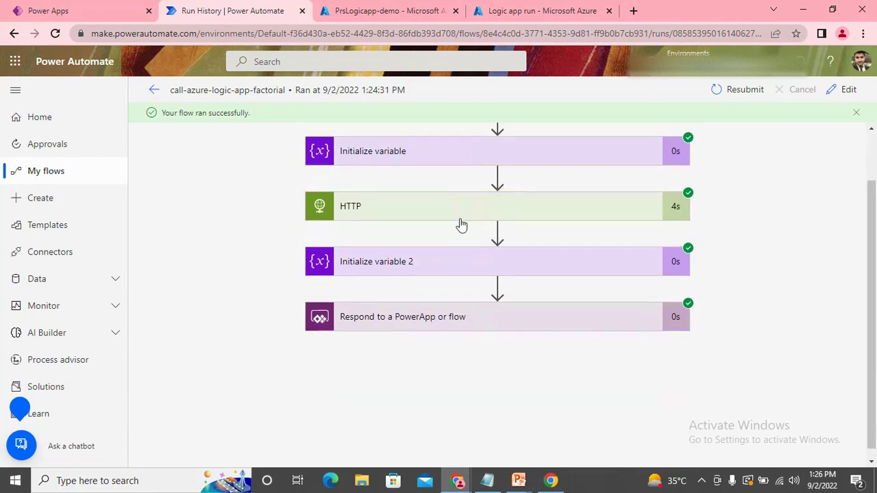
- Examine the run's Initialize variable 2 inputs and the Respond to a PowerApp or flow action's body, schema and outputs
{"action": "left_click", "coordinate": [427, 260]}
{"action": "scroll", "coordinate": [456, 247], "scroll_direction": "down", "scroll_amount": 2}
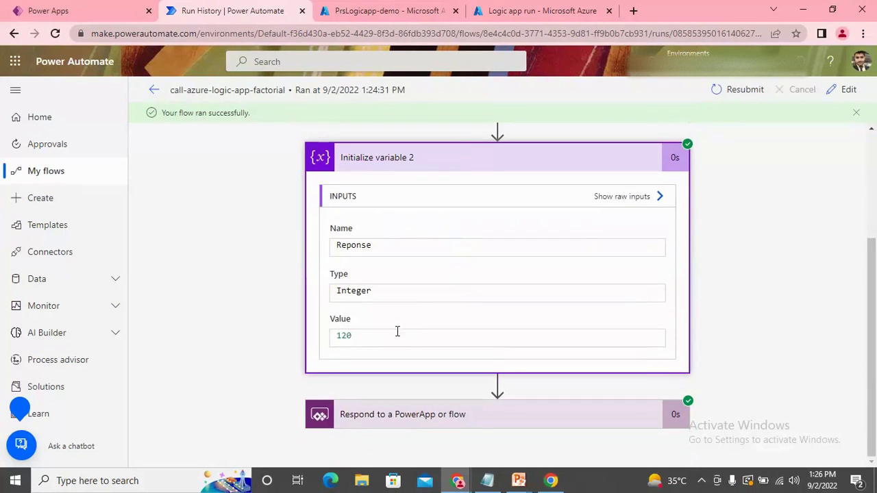
{"action": "left_click", "coordinate": [456, 167]}
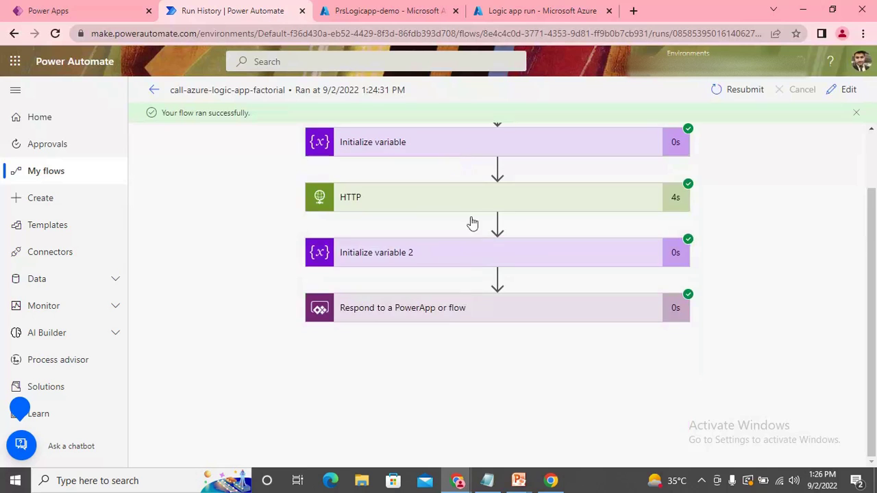
{"action": "left_click", "coordinate": [452, 312]}
{"action": "scroll", "coordinate": [445, 308], "scroll_direction": "down", "scroll_amount": 2}
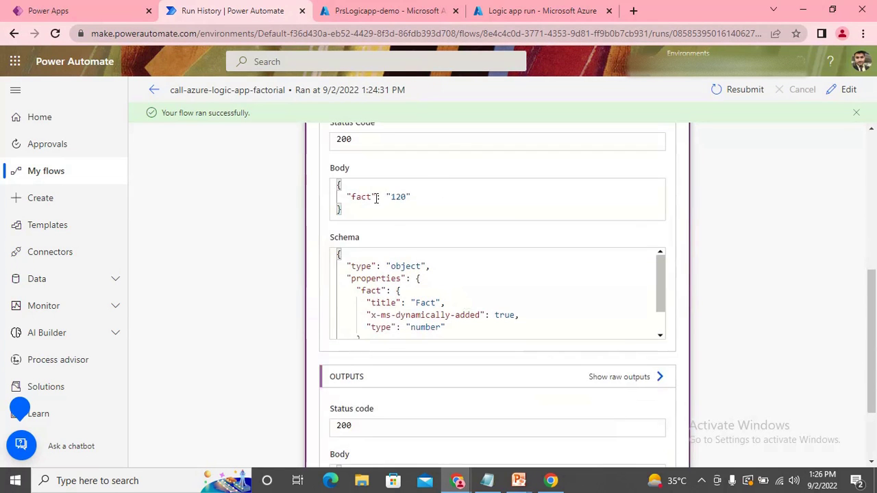
{"action": "scroll", "coordinate": [559, 288], "scroll_direction": "down", "scroll_amount": 2}
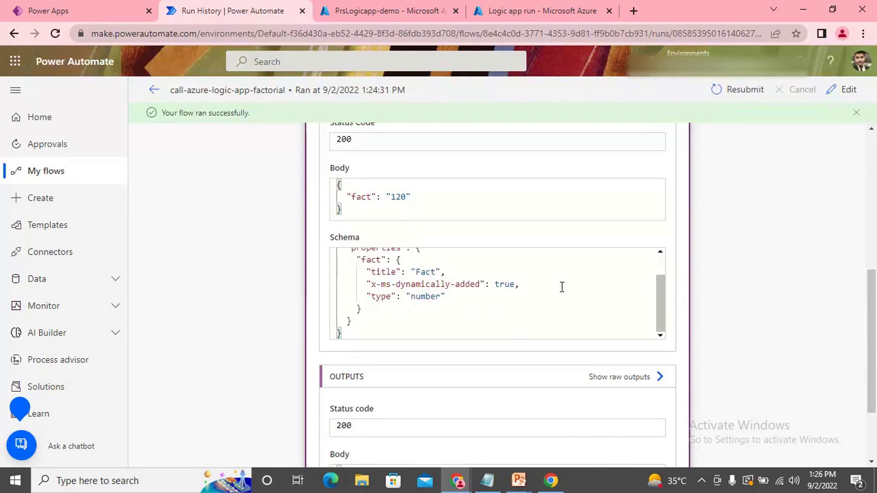
{"action": "scroll", "coordinate": [822, 346], "scroll_direction": "down", "scroll_amount": 2}
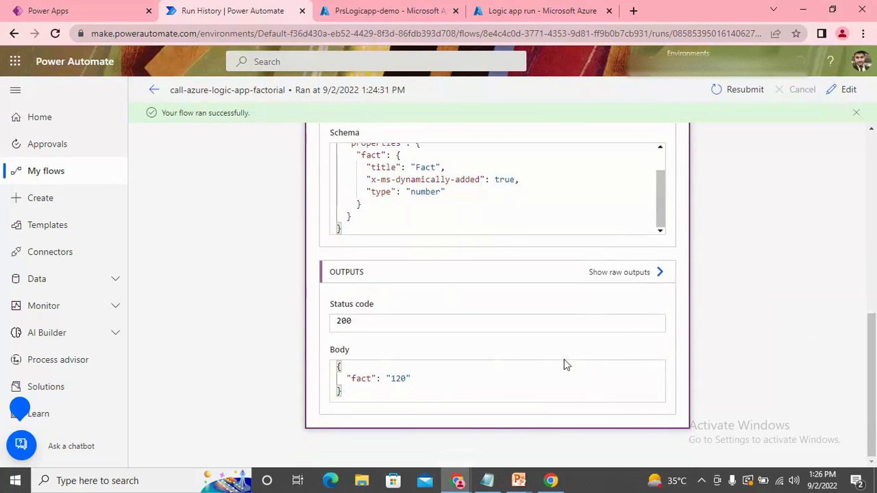
{"action": "scroll", "coordinate": [701, 268], "scroll_direction": "up", "scroll_amount": 5}
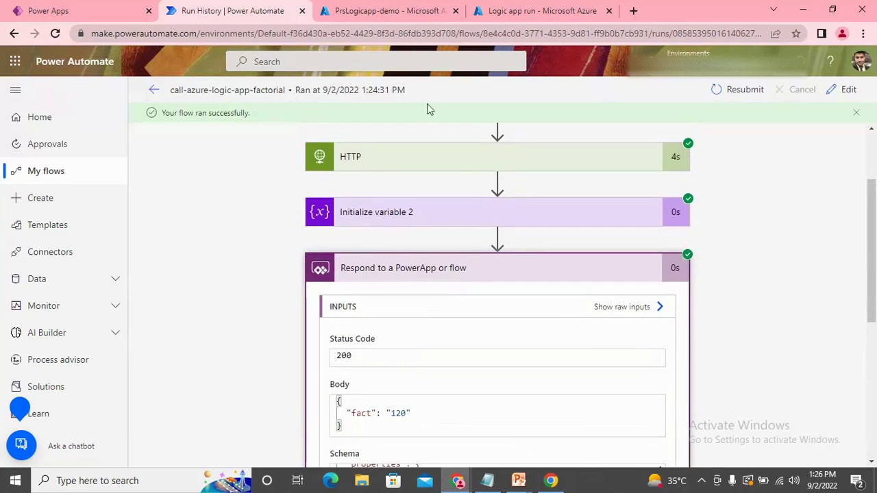
- Return to Power Apps, review the Find button's OnSelect formula and its .fact reference, and close the app launcher
{"action": "left_click", "coordinate": [44, 11]}
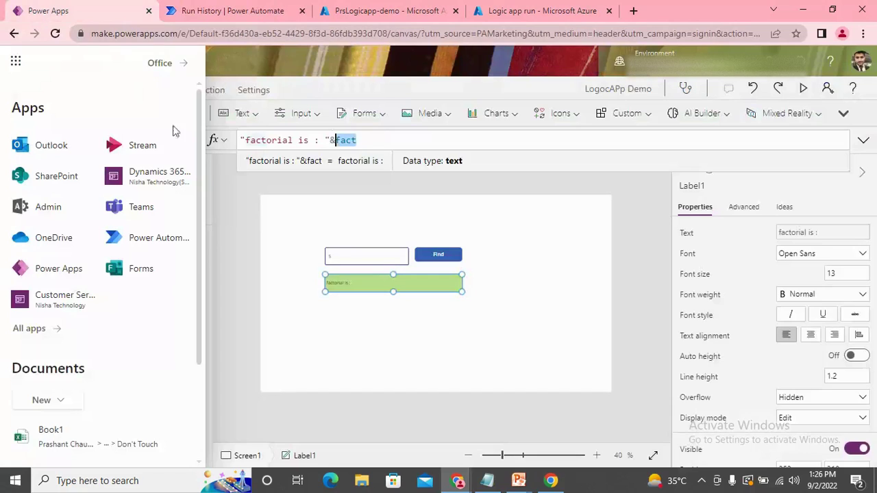
{"action": "left_click", "coordinate": [322, 219]}
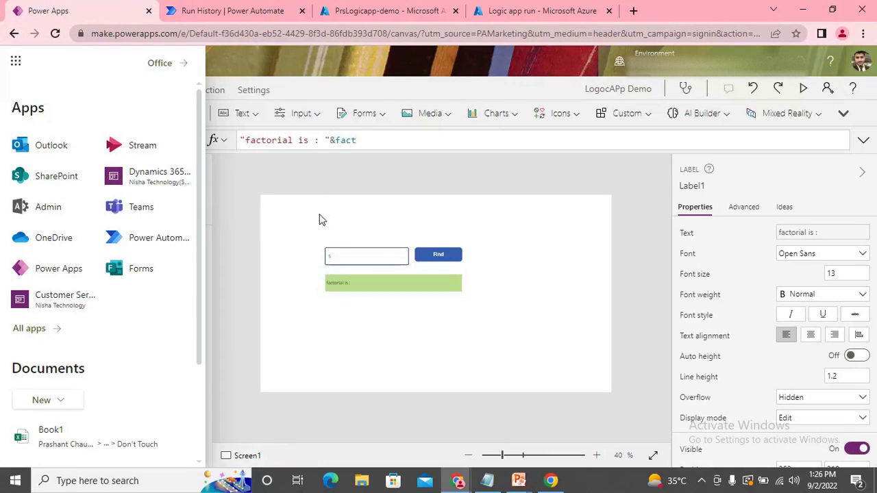
{"action": "left_click", "coordinate": [440, 259]}
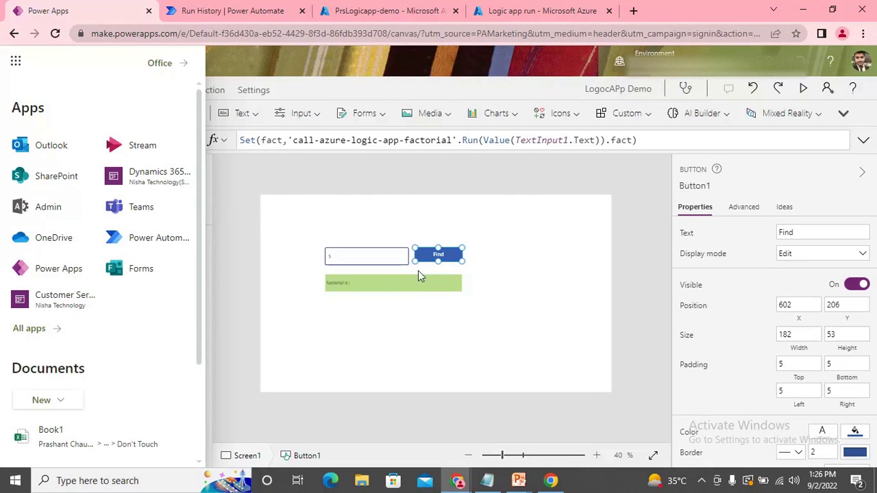
{"action": "left_click", "coordinate": [572, 141]}
{"action": "left_click", "coordinate": [617, 141]}
{"action": "left_click", "coordinate": [285, 140]}
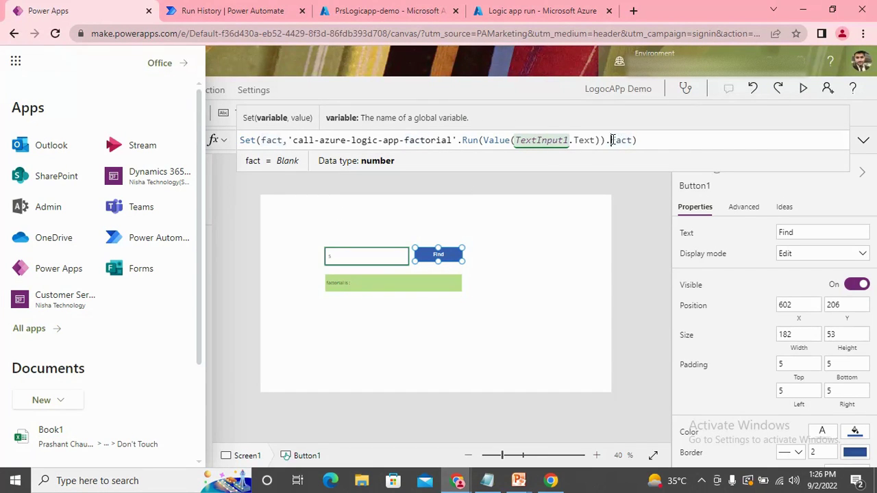
{"action": "left_click_drag", "start_coordinate": [611, 141], "coordinate": [629, 140]}
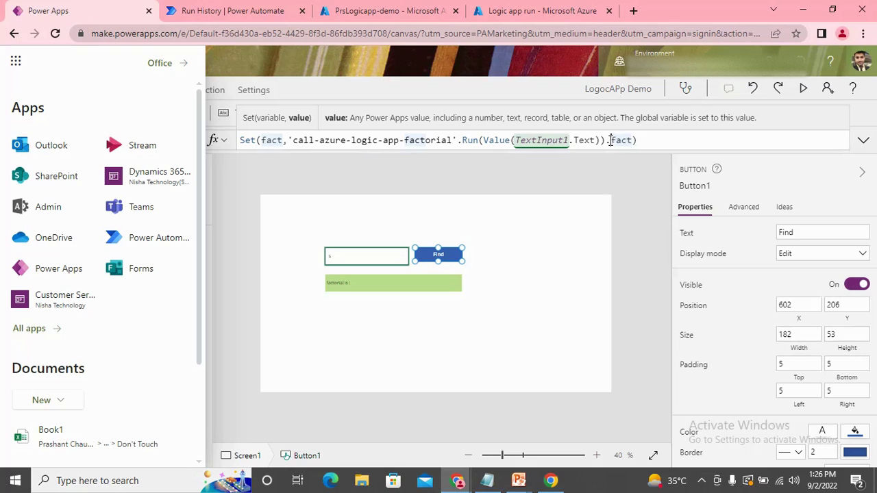
{"action": "double_click", "coordinate": [611, 140]}
{"action": "left_click_drag", "start_coordinate": [634, 140], "coordinate": [612, 141]}
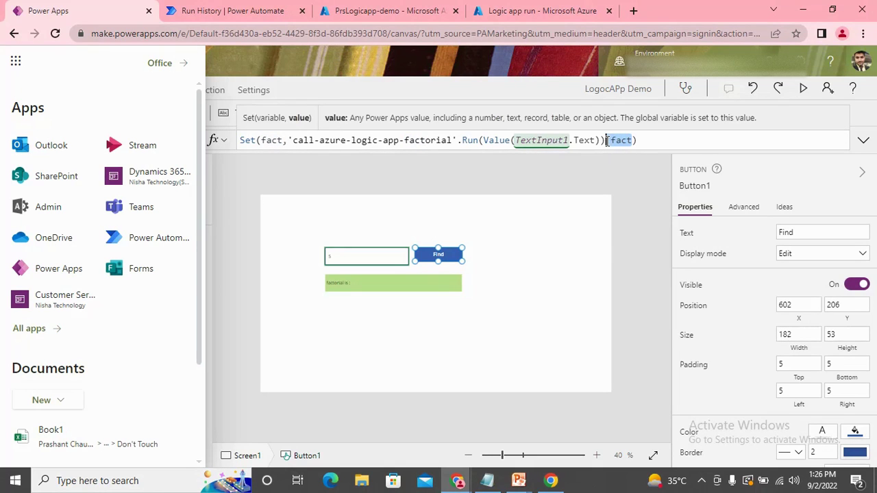
{"action": "left_click", "coordinate": [553, 217]}
{"action": "left_click", "coordinate": [10, 70]}
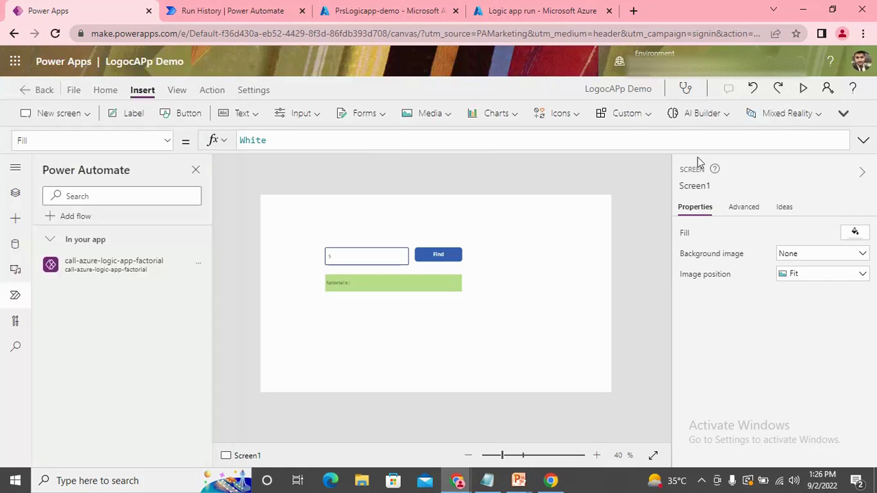
- Insert a new label on Screen1 and set its Text formula to fact
{"action": "left_click", "coordinate": [118, 112]}
{"action": "triple_click", "coordinate": [285, 140]}
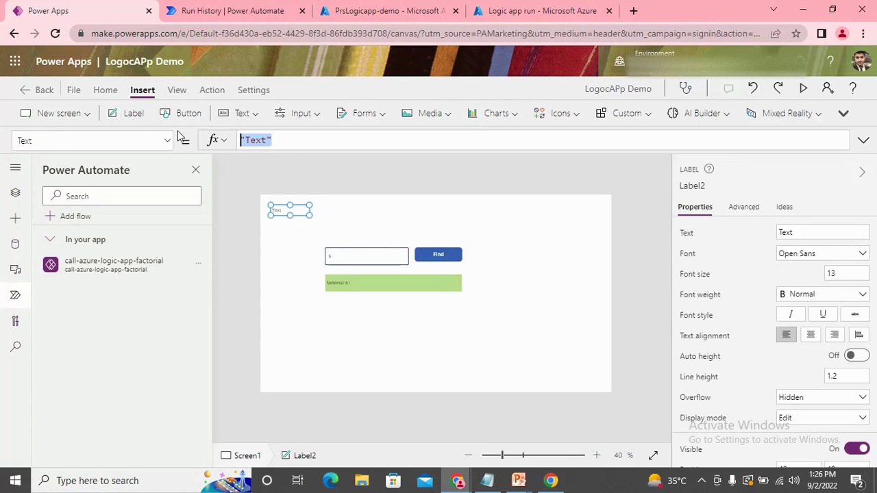
{"action": "type", "text": "face"}
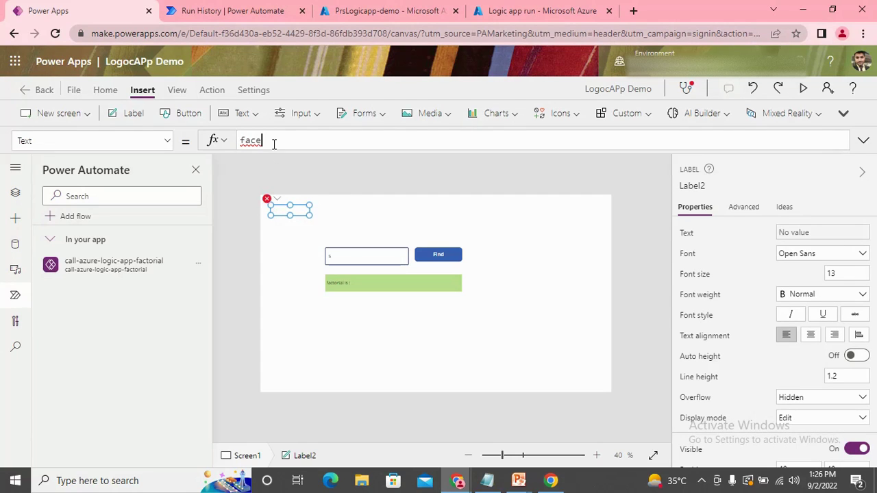
{"action": "left_click", "coordinate": [241, 164]}
{"action": "left_click", "coordinate": [295, 220]}
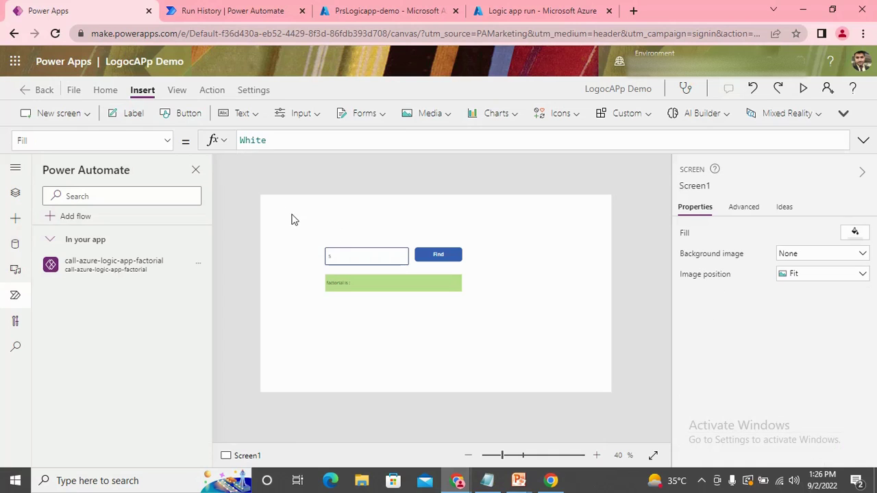
{"action": "left_click", "coordinate": [273, 208]}
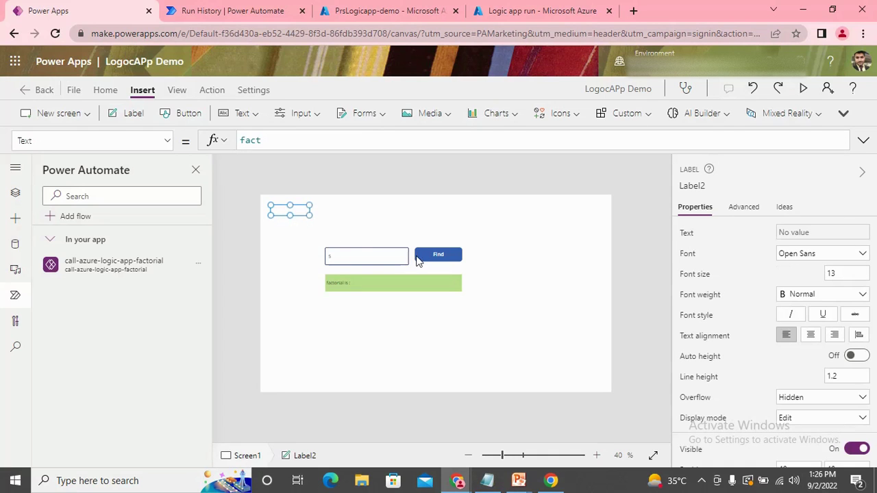
- Rename the variable set in the Find button's OnSelect formula to factorial
{"action": "left_click", "coordinate": [426, 256]}
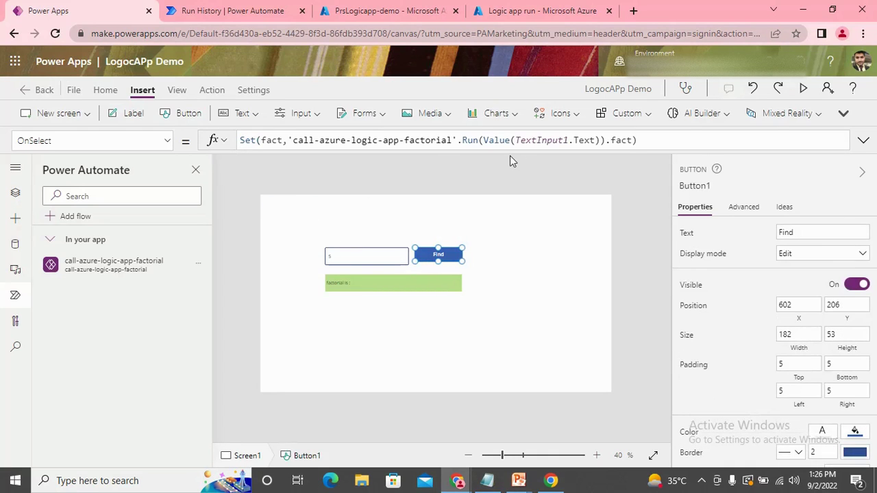
{"action": "left_click", "coordinate": [610, 141]}
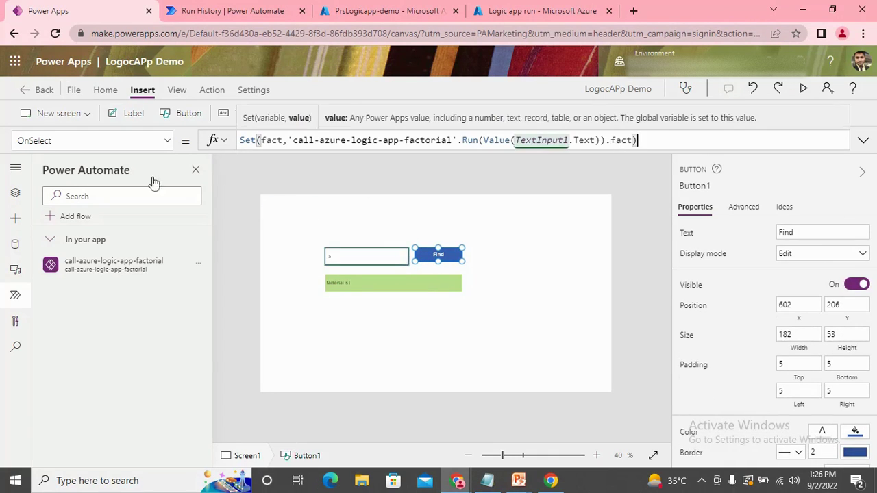
{"action": "left_click", "coordinate": [283, 141]}
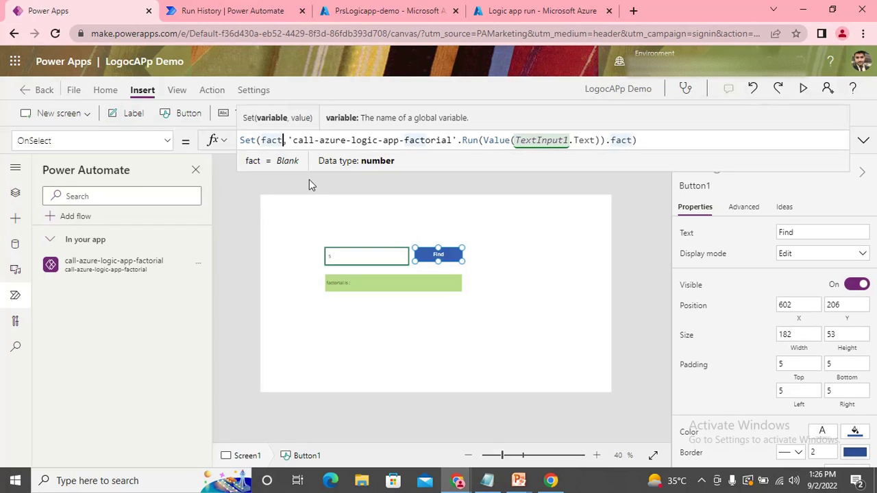
{"action": "type", "text": "orial"}
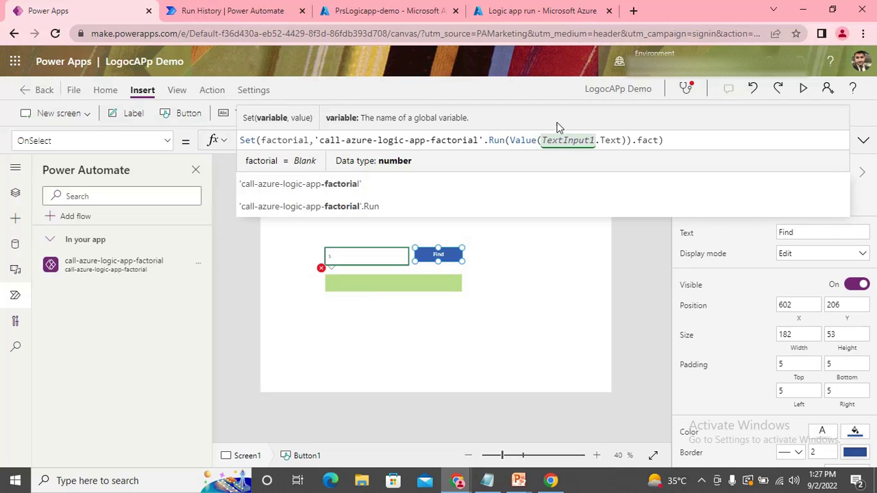
{"action": "left_click", "coordinate": [679, 140]}
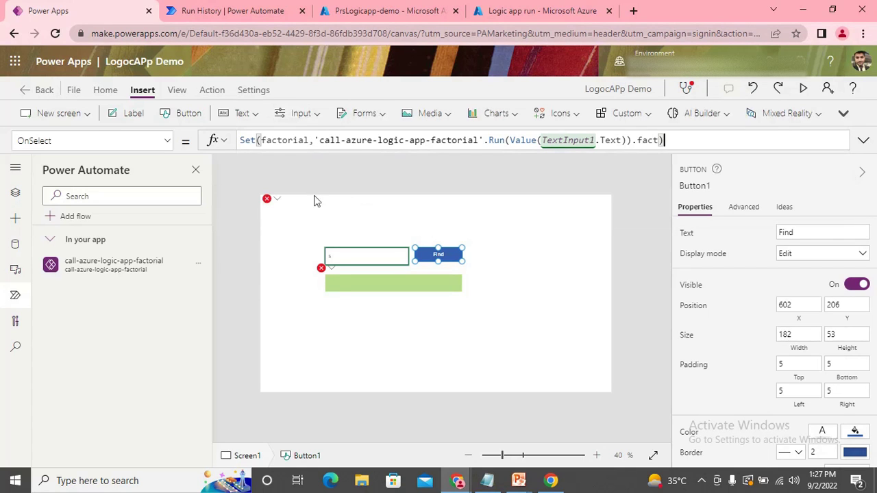
- Change the green result label's Text formula to "factorial is : "&factorial, and select the Find button
{"action": "left_click", "coordinate": [335, 285]}
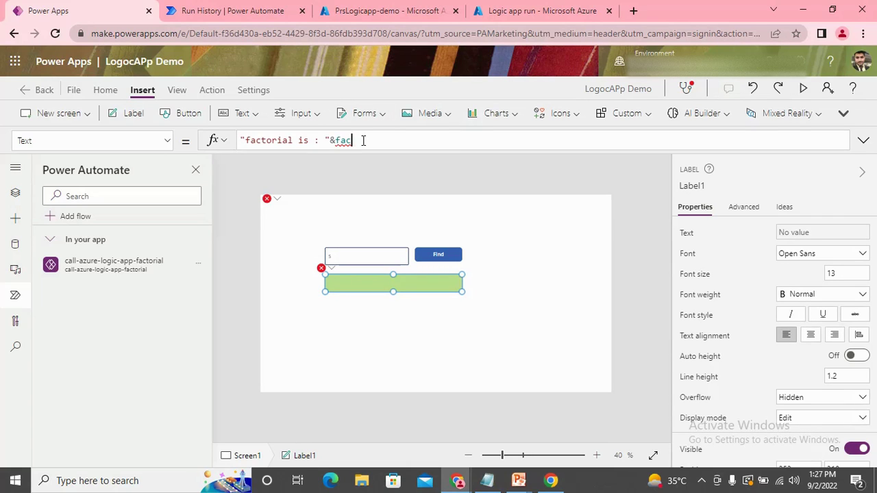
{"action": "type", "text": "t"}
{"action": "key", "text": "Tab"}
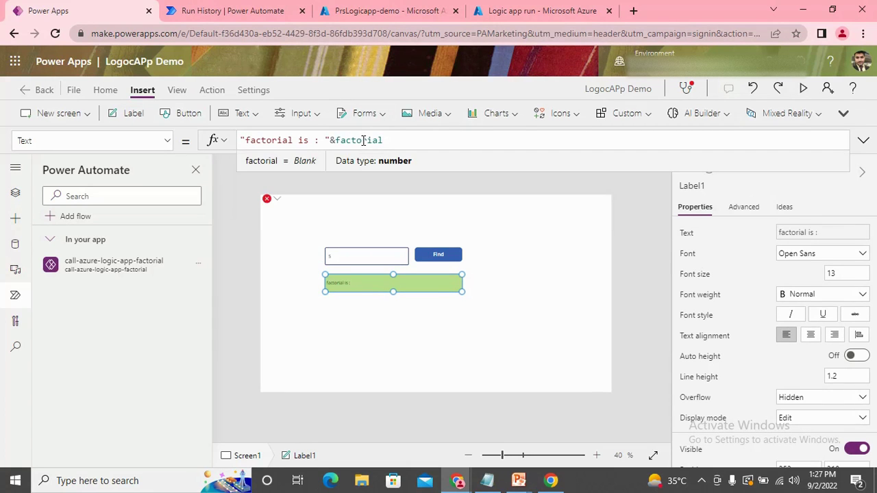
{"action": "left_click", "coordinate": [442, 343]}
{"action": "left_click", "coordinate": [451, 255]}
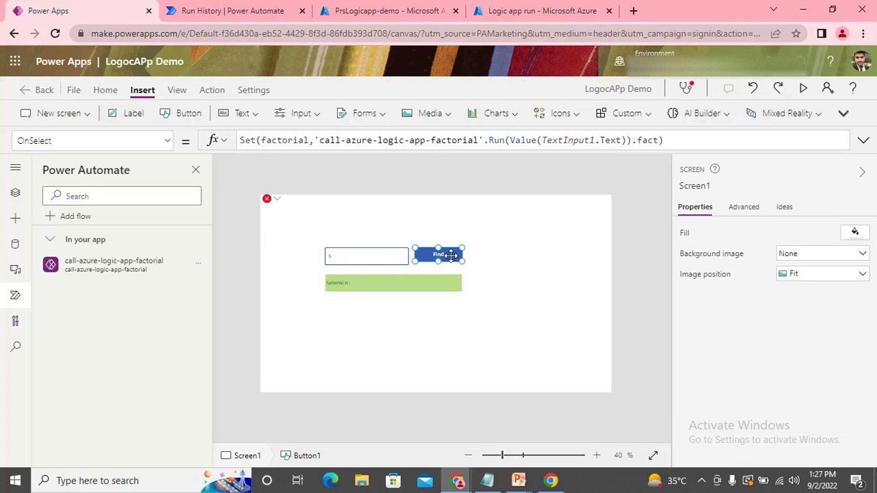
- Preview the app, enter 6 as the number, run Find, and exit the preview
{"action": "left_click", "coordinate": [292, 140]}
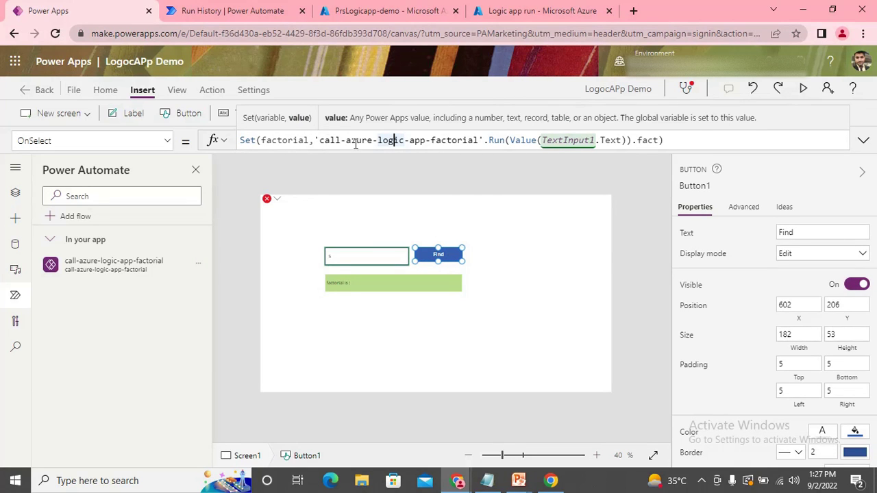
{"action": "left_click", "coordinate": [627, 140]}
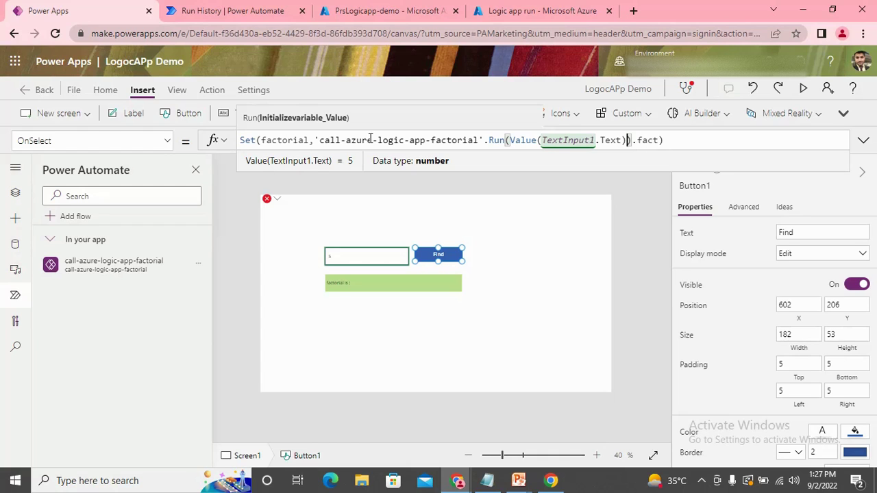
{"action": "left_click", "coordinate": [803, 90]}
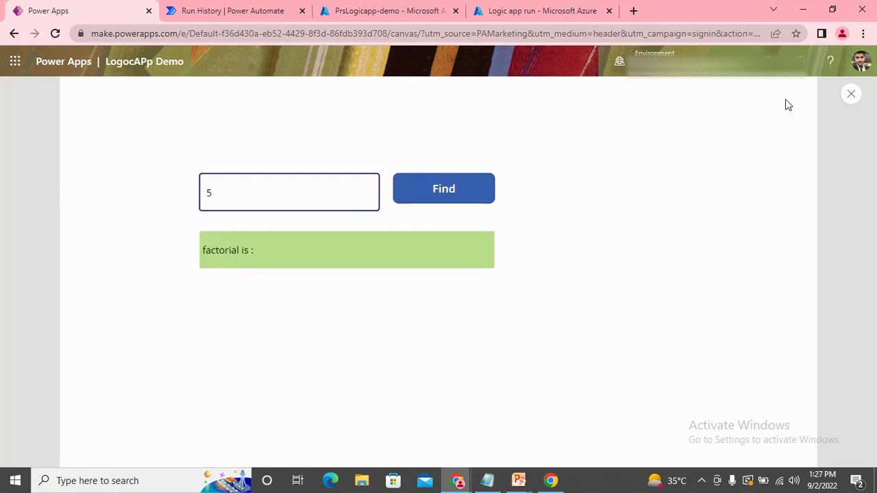
{"action": "double_click", "coordinate": [251, 210]}
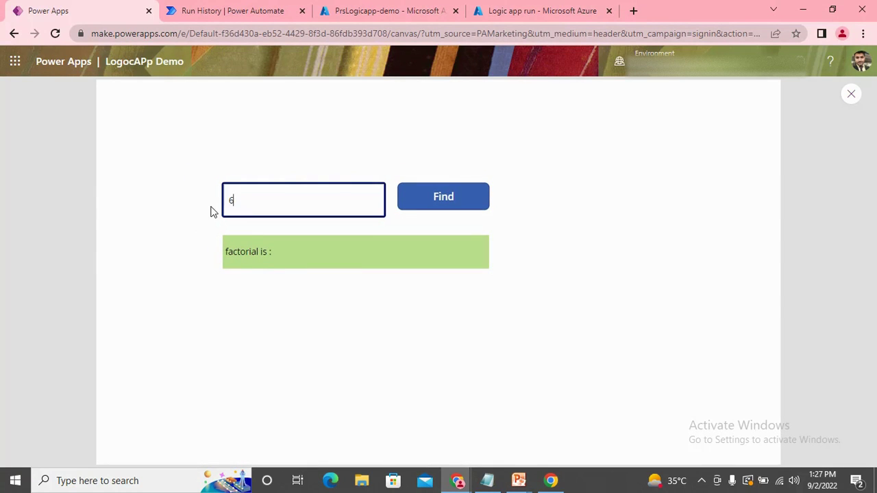
{"action": "left_click", "coordinate": [452, 195]}
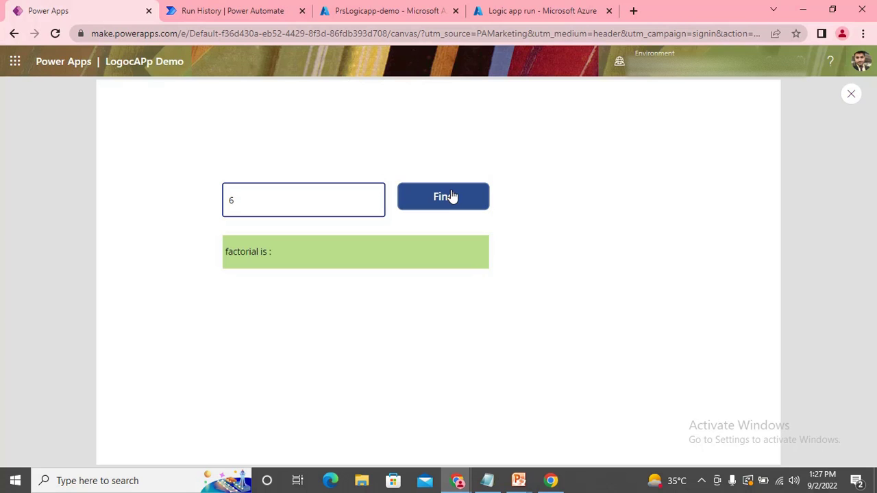
{"action": "left_click", "coordinate": [851, 93]}
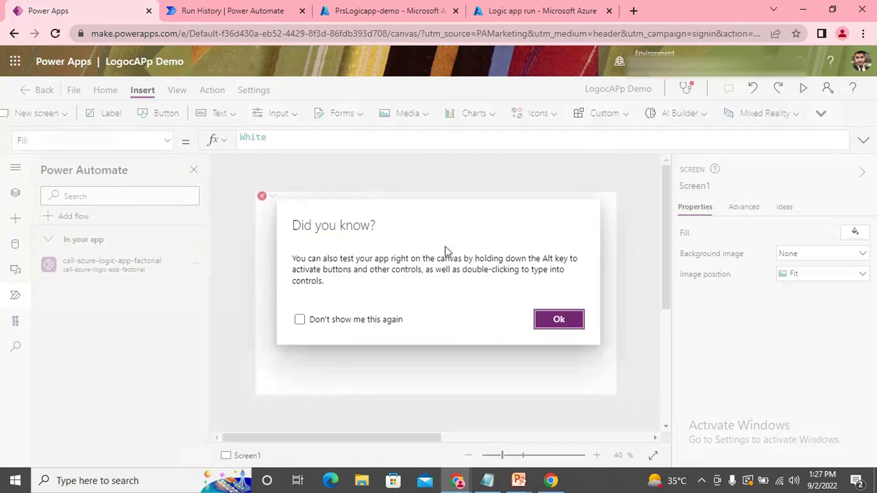
{"action": "left_click", "coordinate": [557, 320]}
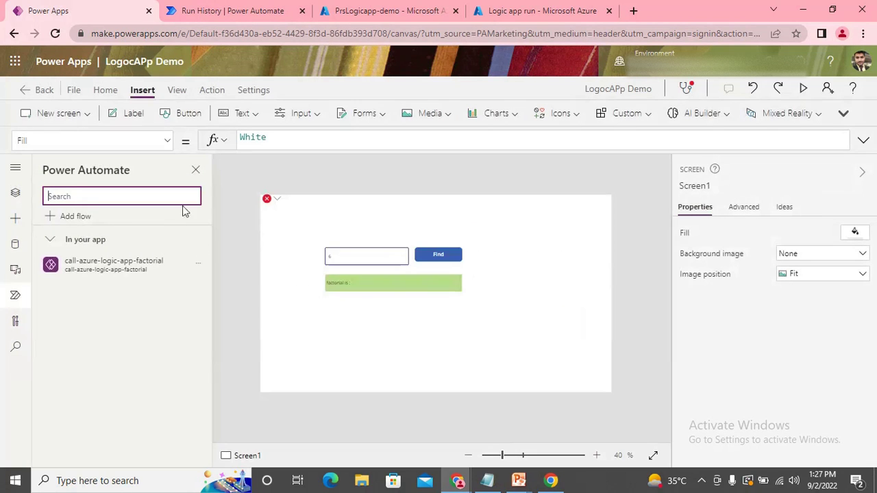
- Change the Text formula of the empty label near Screen1's upper-left corner to factorial
{"action": "left_click", "coordinate": [278, 207]}
{"action": "left_click_drag", "start_coordinate": [268, 140], "coordinate": [232, 146]}
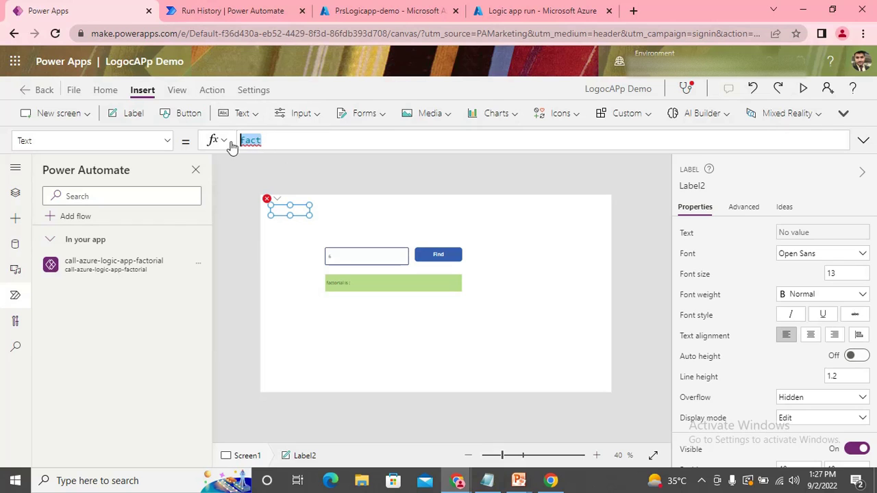
{"action": "type", "text": "fact"}
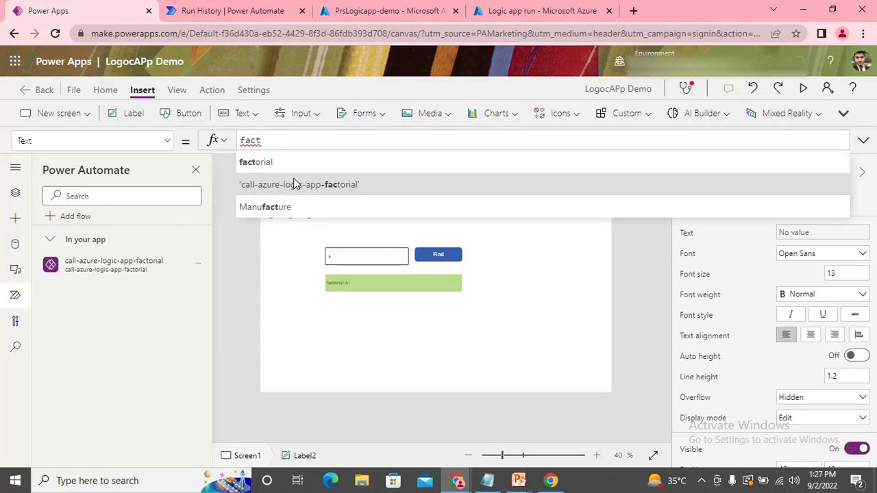
{"action": "left_click", "coordinate": [294, 170]}
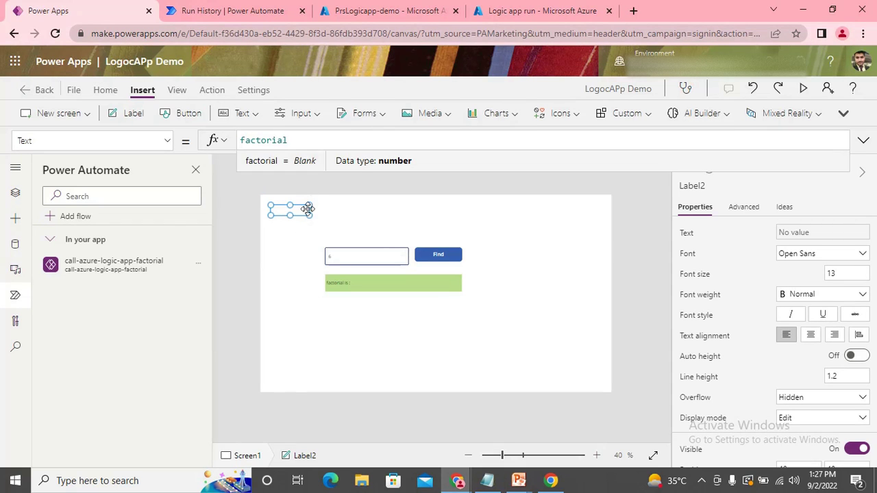
- Switch to Power Automate and open the latest run of the call-azure-logic-app-factorial flow from its 28-day run history
{"action": "left_click", "coordinate": [260, 8]}
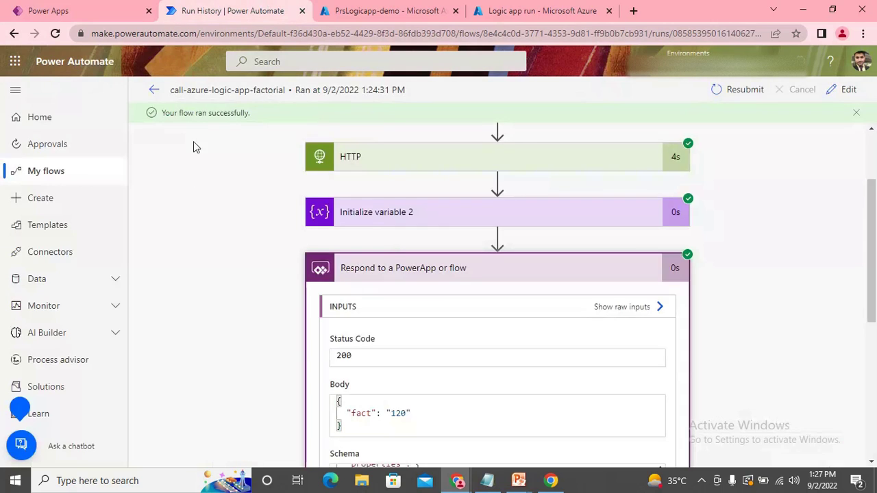
{"action": "left_click", "coordinate": [154, 93]}
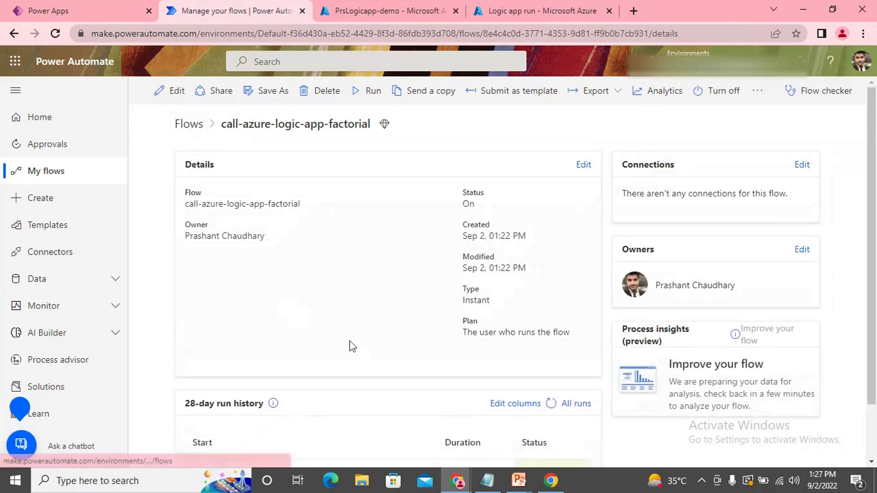
{"action": "scroll", "coordinate": [363, 356], "scroll_direction": "down", "scroll_amount": 1}
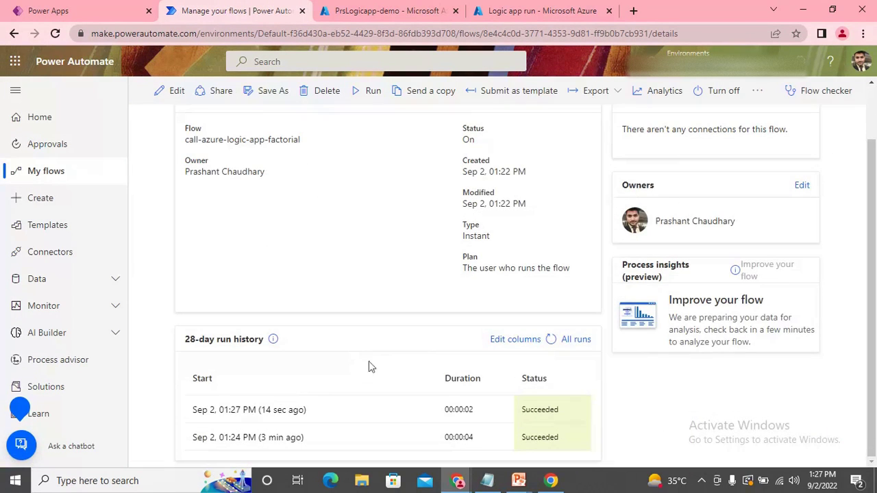
{"action": "left_click", "coordinate": [255, 411]}
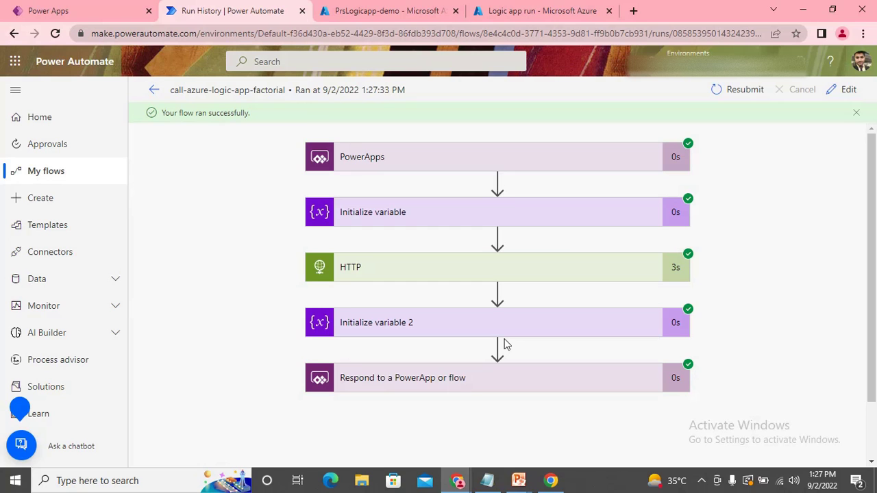
- Examine the inputs, schema and output body of the run's Respond to a PowerApp or flow action
{"action": "left_click", "coordinate": [448, 378]}
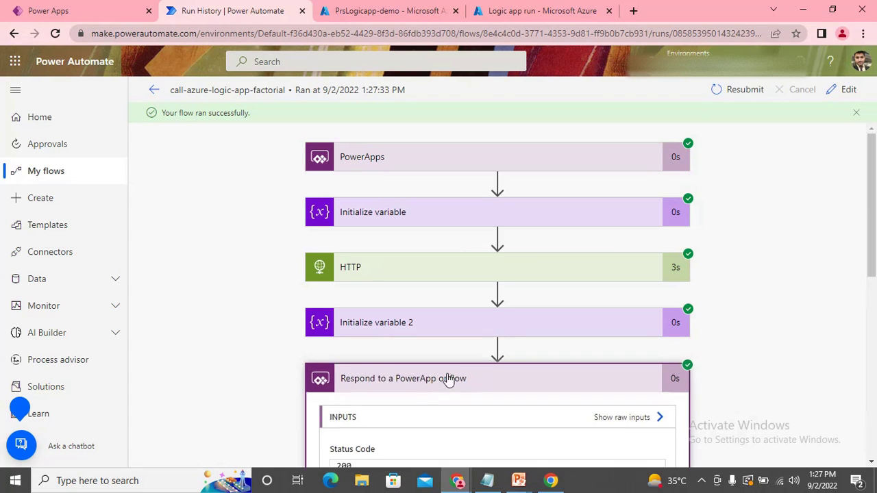
{"action": "scroll", "coordinate": [442, 366], "scroll_direction": "down", "scroll_amount": 5}
{"action": "scroll", "coordinate": [518, 321], "scroll_direction": "down", "scroll_amount": 2}
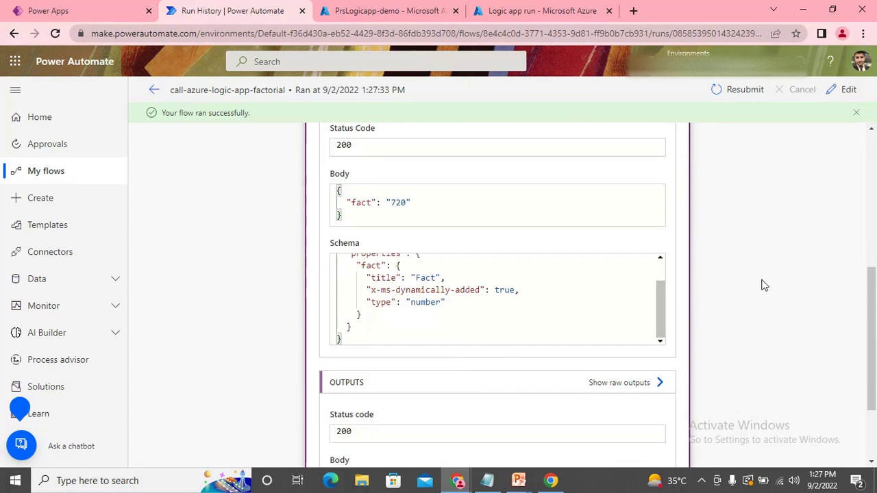
{"action": "scroll", "coordinate": [761, 284], "scroll_direction": "down", "scroll_amount": 2}
{"action": "scroll", "coordinate": [765, 287], "scroll_direction": "up", "scroll_amount": 1}
{"action": "scroll", "coordinate": [765, 287], "scroll_direction": "down", "scroll_amount": 1}
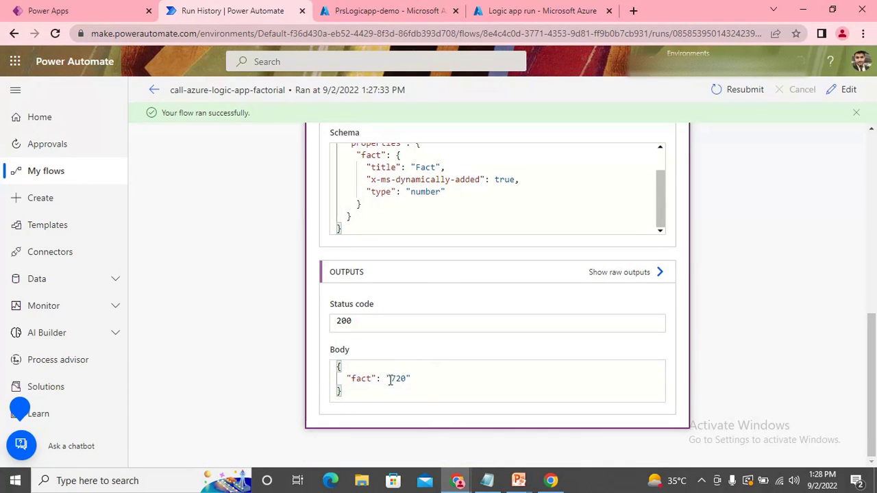
{"action": "scroll", "coordinate": [411, 363], "scroll_direction": "up", "scroll_amount": 5}
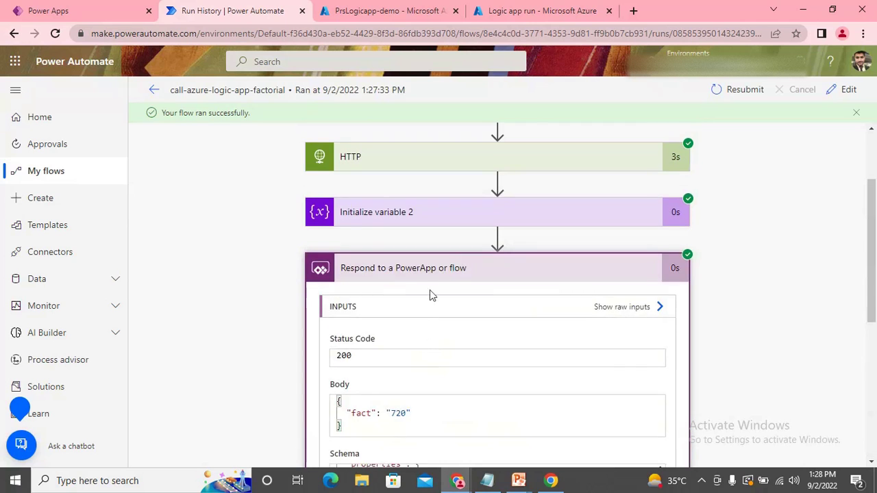
{"action": "scroll", "coordinate": [430, 290], "scroll_direction": "down", "scroll_amount": 5}
{"action": "scroll", "coordinate": [436, 283], "scroll_direction": "up", "scroll_amount": 5}
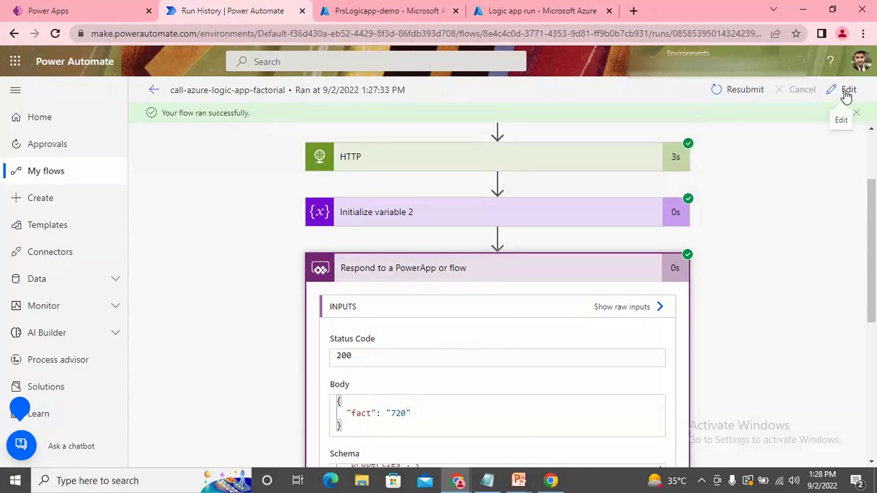
- Return to Power Apps, insert a new button, and set its OnSelect formula to 'call-azure-logic-app-factorial'.Run(5).fact
{"action": "left_click", "coordinate": [59, 8]}
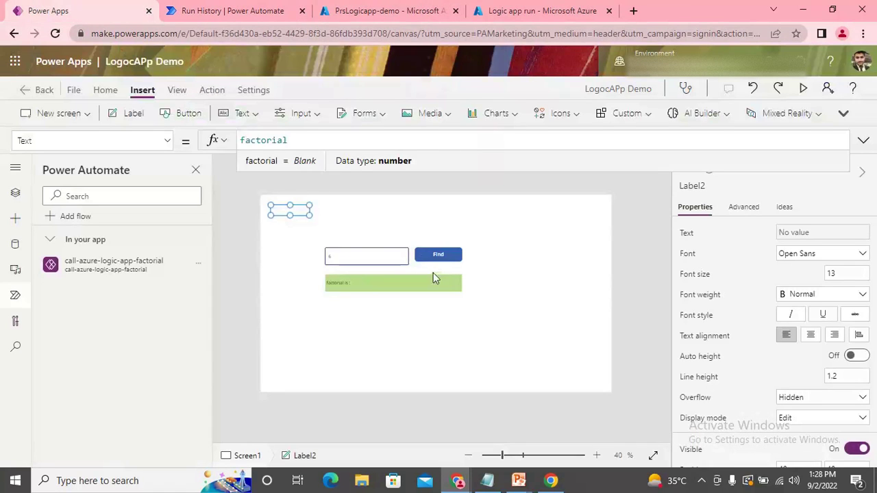
{"action": "left_click", "coordinate": [439, 254]}
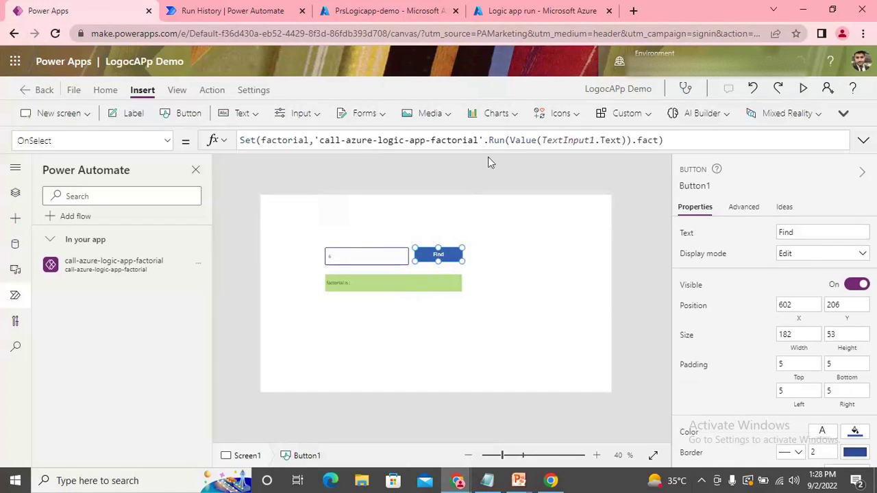
{"action": "left_click", "coordinate": [183, 113]}
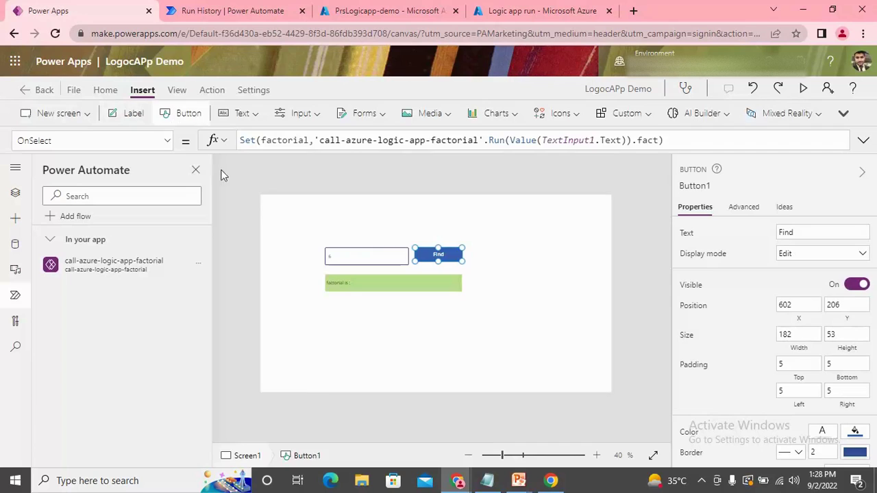
{"action": "double_click", "coordinate": [247, 139]}
{"action": "type", "text": "fac"}
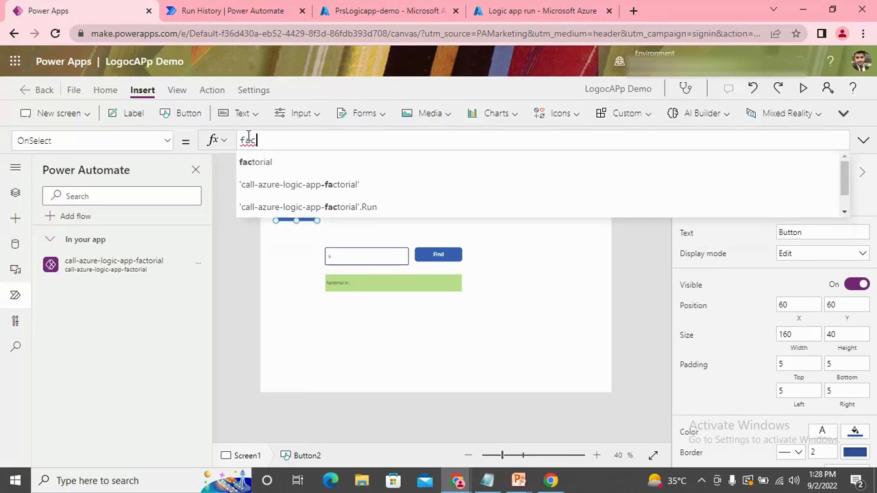
{"action": "key", "text": "Down"}
{"action": "key", "text": "Down"}
{"action": "key", "text": "Tab"}
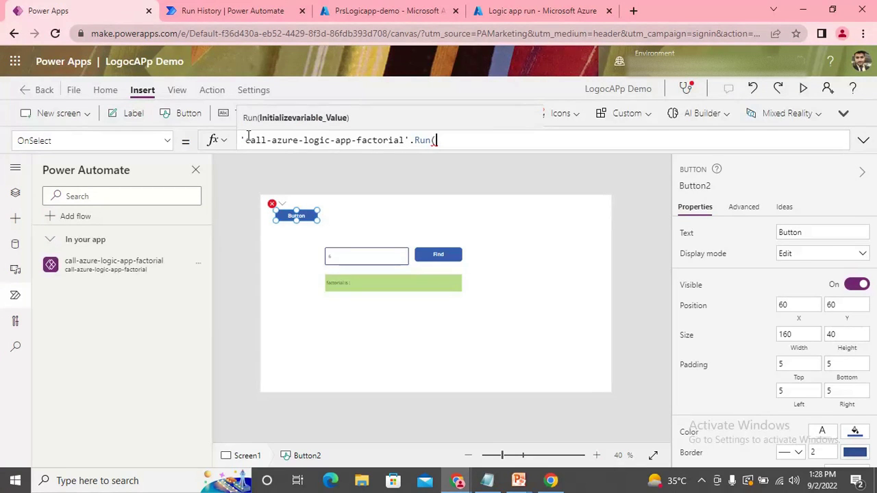
{"action": "type", "text": "5)"}
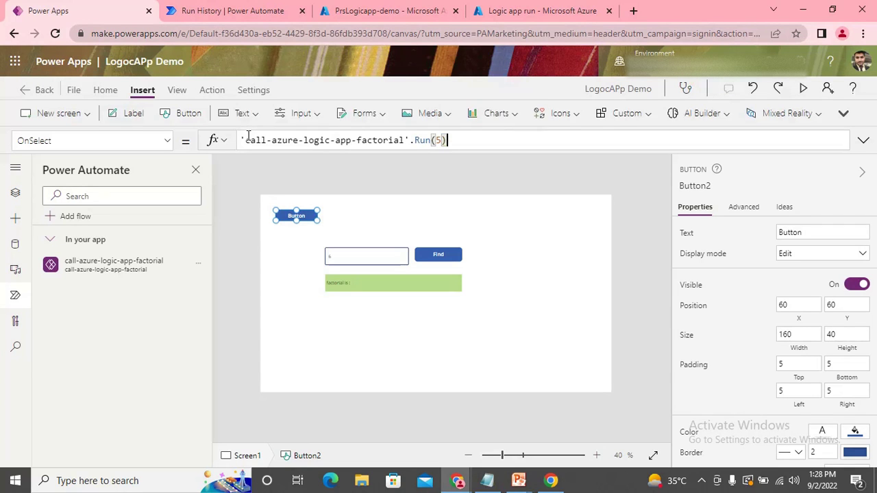
{"action": "type", "text": ".fact"}
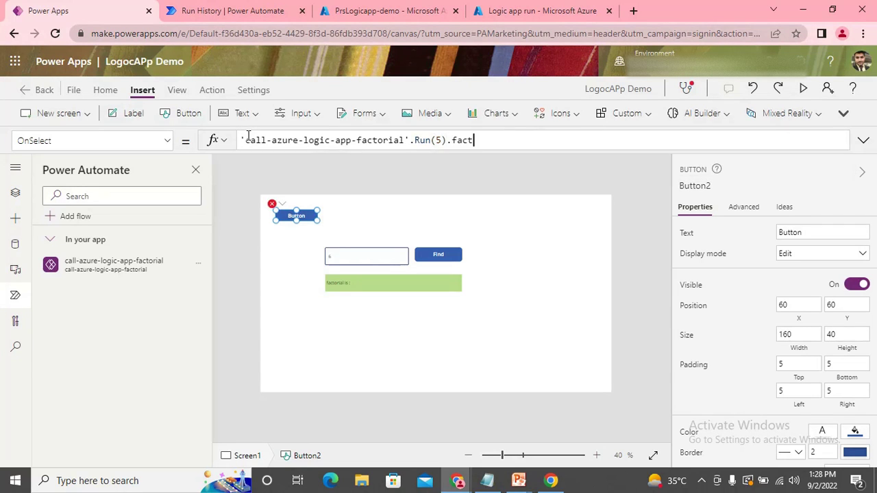
- Wrap the new button's flow call in a Set function that stores the result in variable A
{"action": "left_click", "coordinate": [244, 139]}
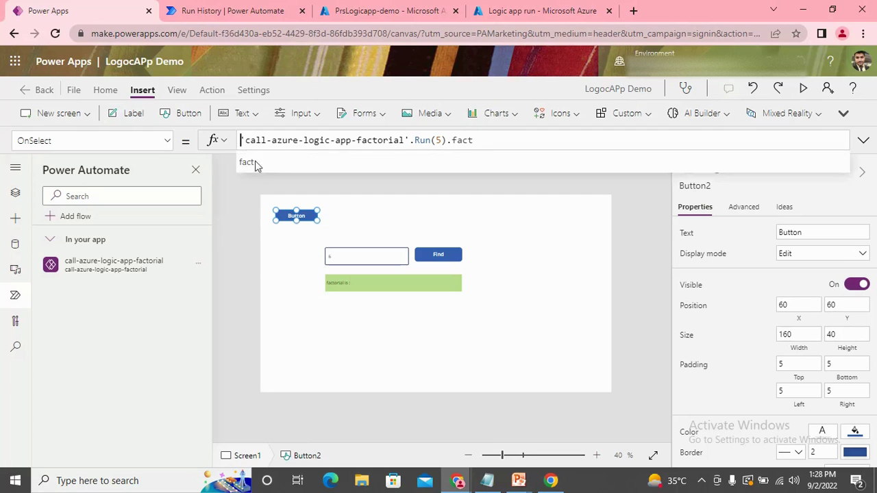
{"action": "type", "text": "Set"}
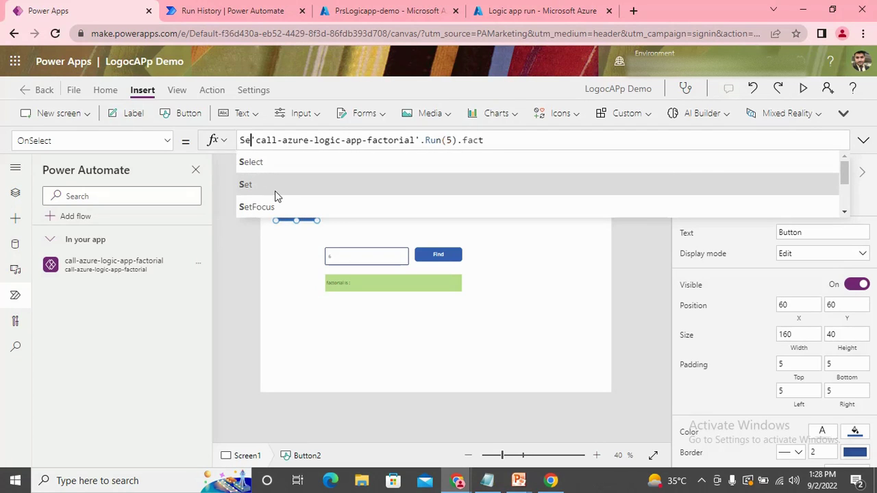
{"action": "type", "text": "(A"}
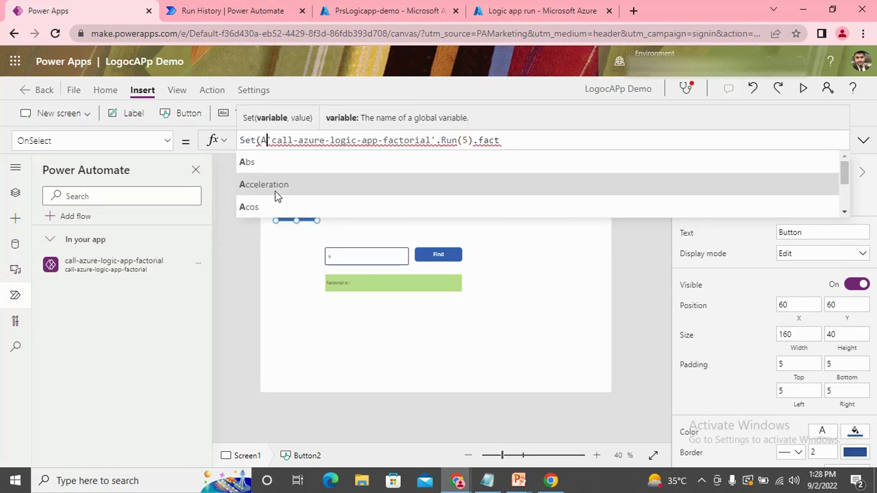
{"action": "type", "text": ","}
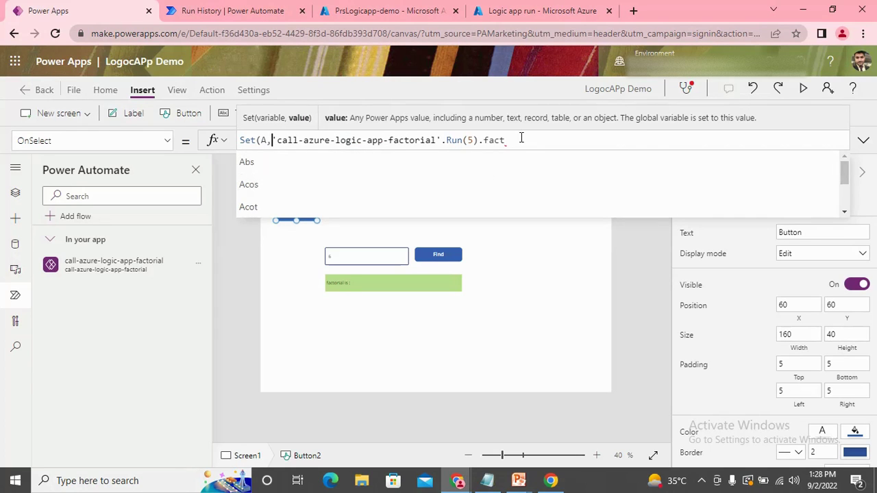
{"action": "left_click", "coordinate": [518, 137]}
{"action": "type", "text": ")"}
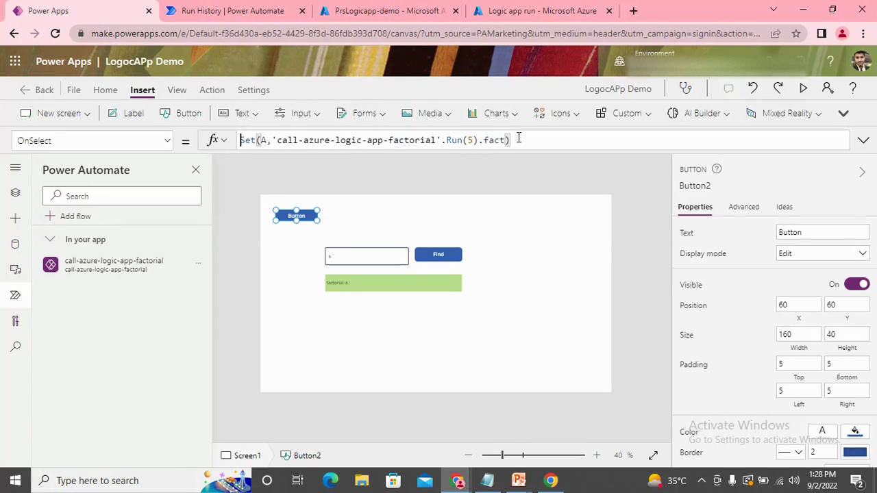
- Try an extra closing bracket after Run(5) in the new button's formula, and restore the ending to .fact)
{"action": "left_click", "coordinate": [480, 140]}
{"action": "type", "text": ")."}
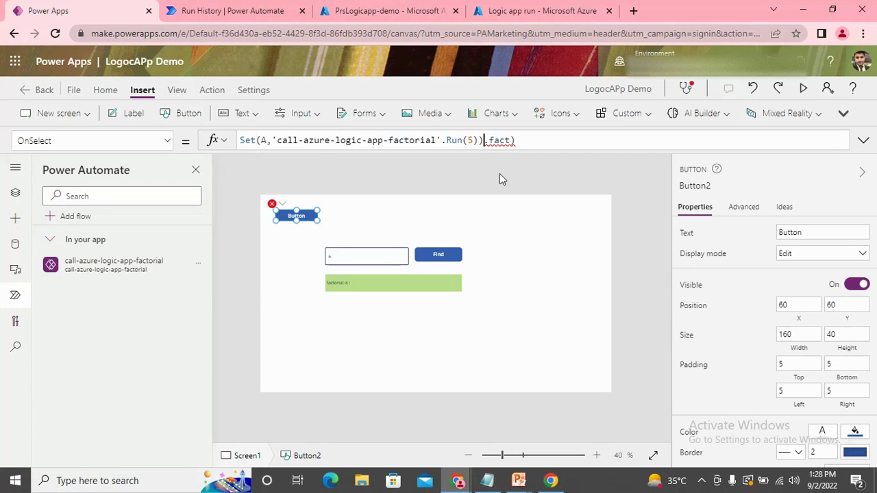
{"action": "key", "text": "Right"}
{"action": "key", "text": "Right"}
{"action": "key", "text": "Right"}
{"action": "key", "text": "Right"}
{"action": "key", "text": "Right"}
{"action": "key", "text": "Right"}
{"action": "key", "text": "Right"}
{"action": "key", "text": "BackSpace"}
{"action": "key", "text": "BackSpace"}
{"action": "key", "text": "BackSpace"}
{"action": "key", "text": "BackSpace"}
{"action": "key", "text": "BackSpace"}
{"action": "key", "text": "BackSpace"}
{"action": "key", "text": "BackSpace"}
{"action": "type", "text": ".fact)"}
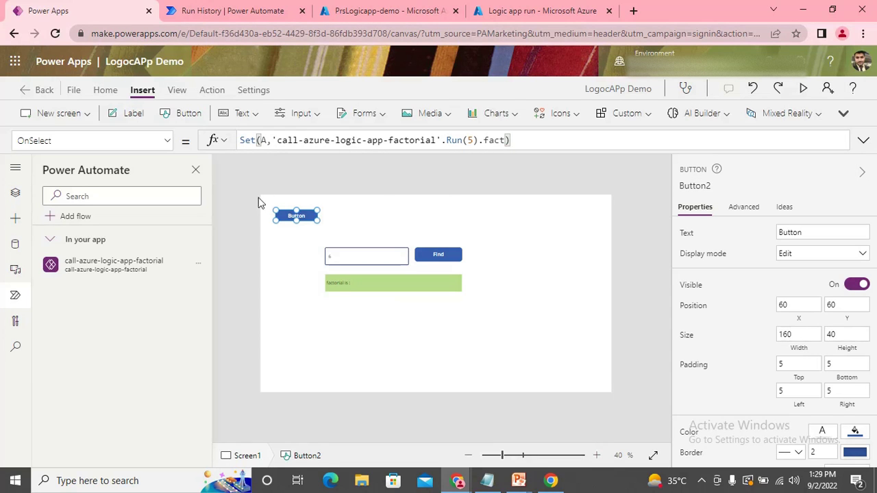
- Set Label2's Text formula to A and move the new button below the label, to about X 55, Y 175
{"action": "left_click", "coordinate": [293, 239]}
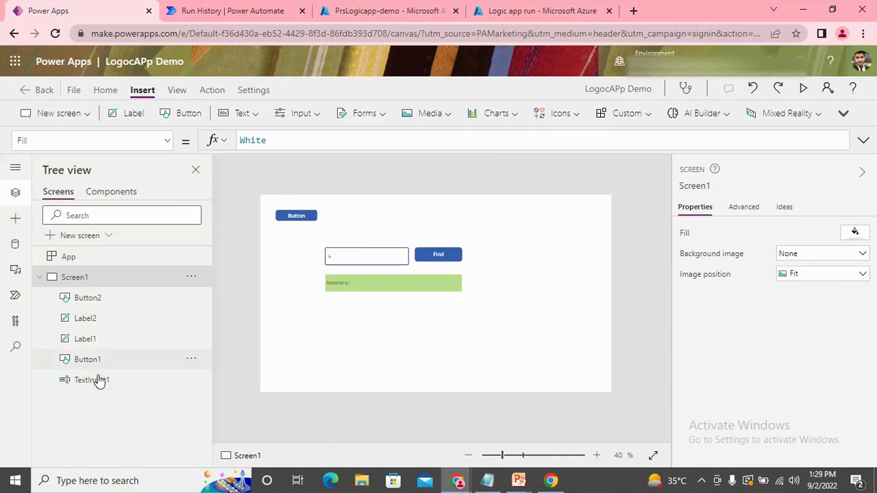
{"action": "left_click", "coordinate": [103, 320]}
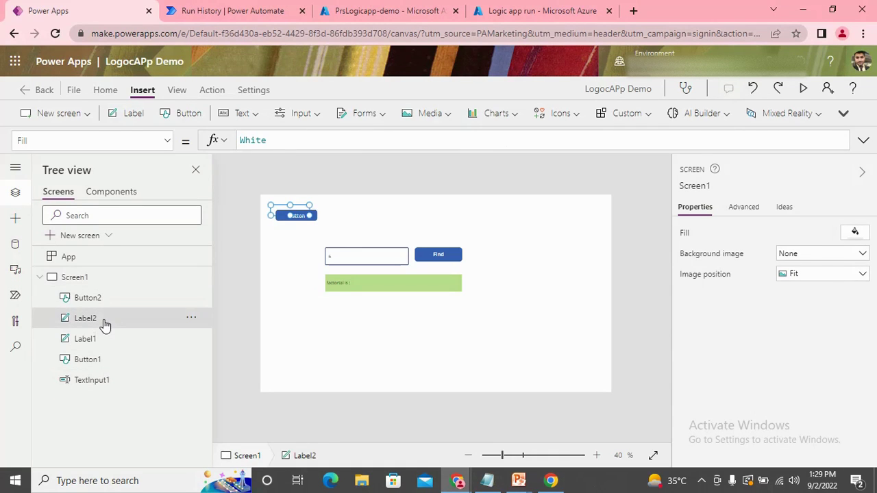
{"action": "double_click", "coordinate": [291, 140]}
{"action": "type", "text": "A"}
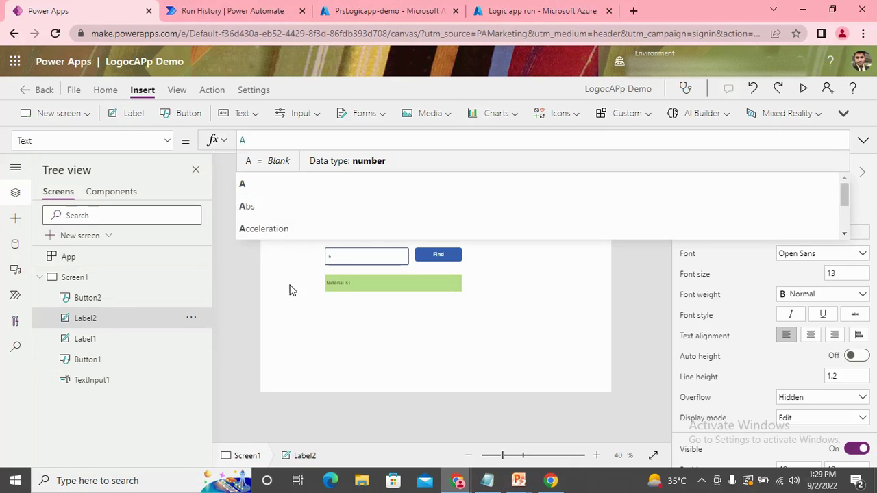
{"action": "left_click", "coordinate": [289, 290]}
{"action": "left_click", "coordinate": [294, 216]}
{"action": "left_click_drag", "start_coordinate": [294, 215], "coordinate": [301, 245]}
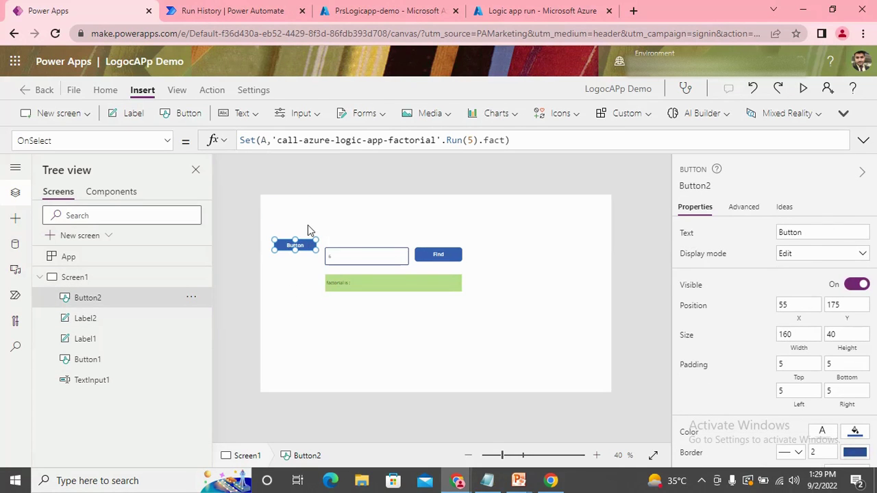
- Preview the app, run the new button's flow call, and return to the editor
{"action": "left_click", "coordinate": [806, 89]}
{"action": "left_click", "coordinate": [162, 177]}
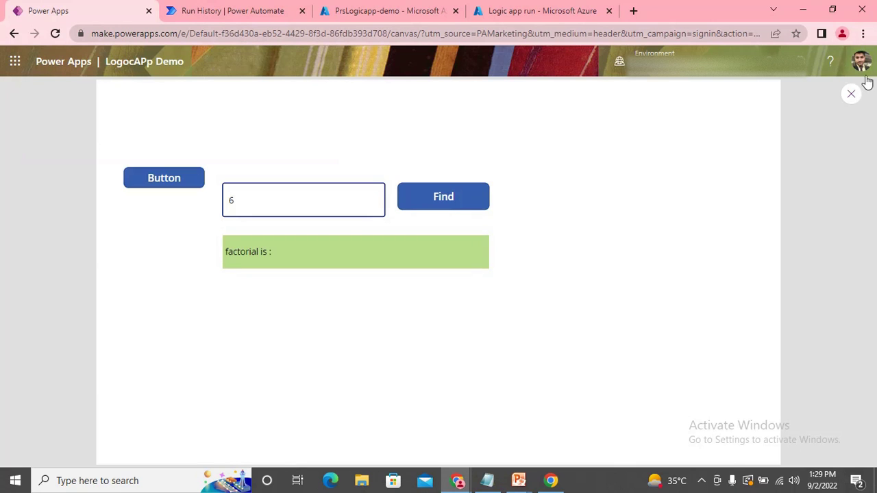
{"action": "left_click", "coordinate": [849, 95]}
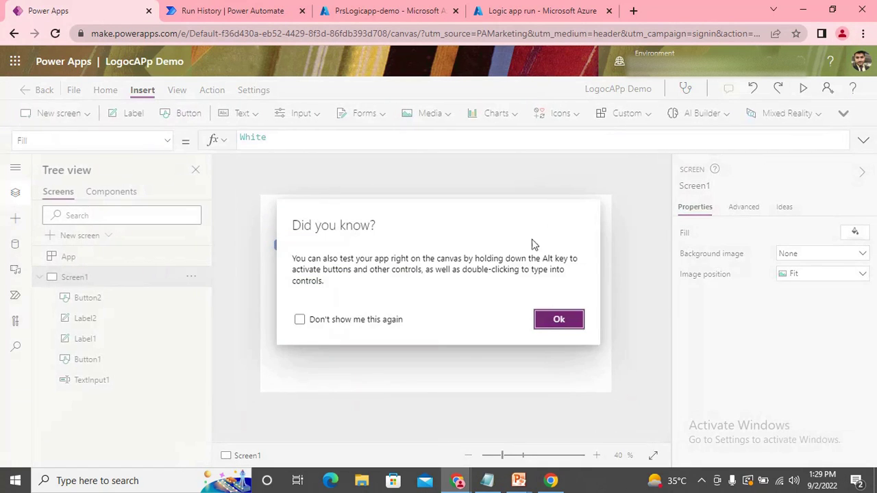
{"action": "left_click", "coordinate": [555, 326]}
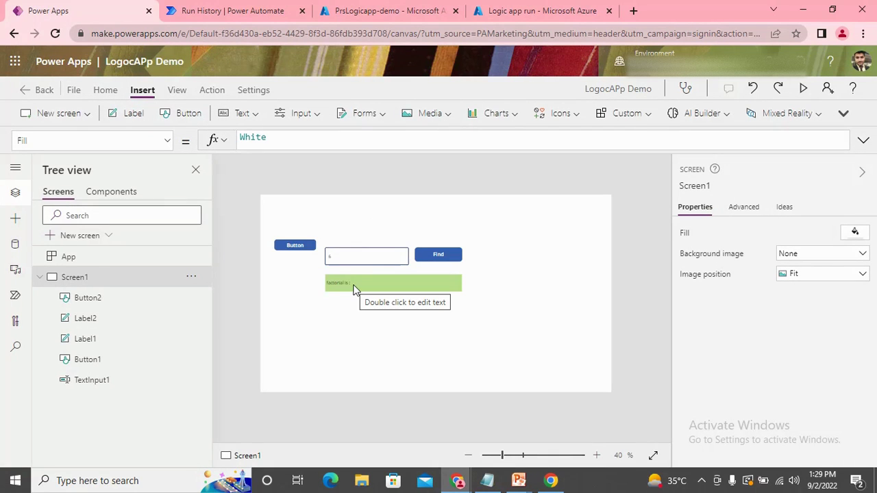
- Switch to the flow run in Power Automate and check the fact value against its schema type in the Respond to a PowerApp or flow action
{"action": "key", "text": "alt+Tab"}
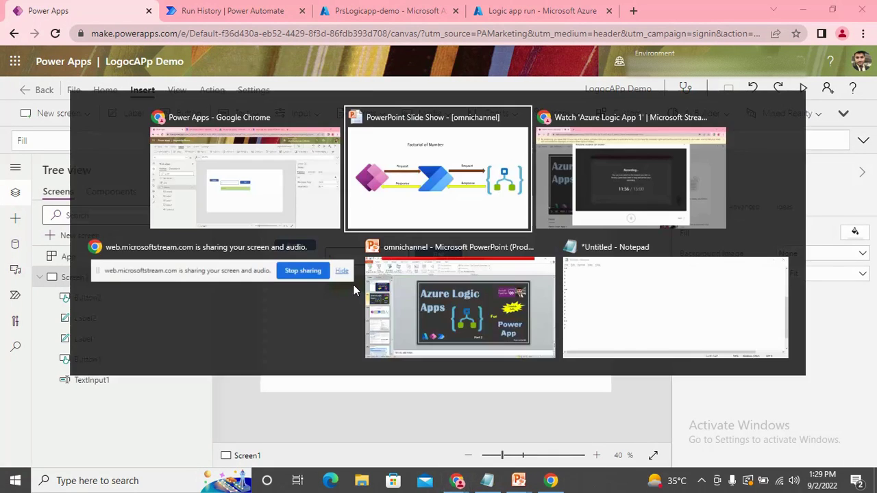
{"action": "key", "text": "alt+Tab"}
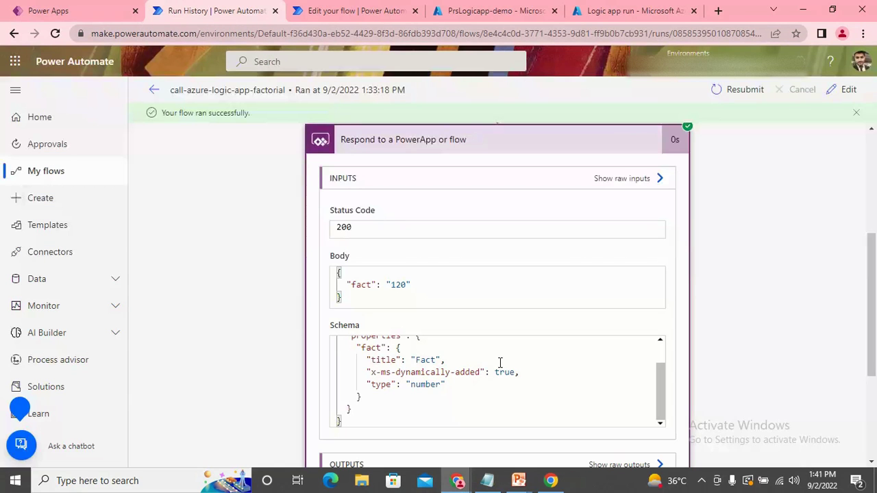
{"action": "scroll", "coordinate": [842, 342], "scroll_direction": "down", "scroll_amount": 3}
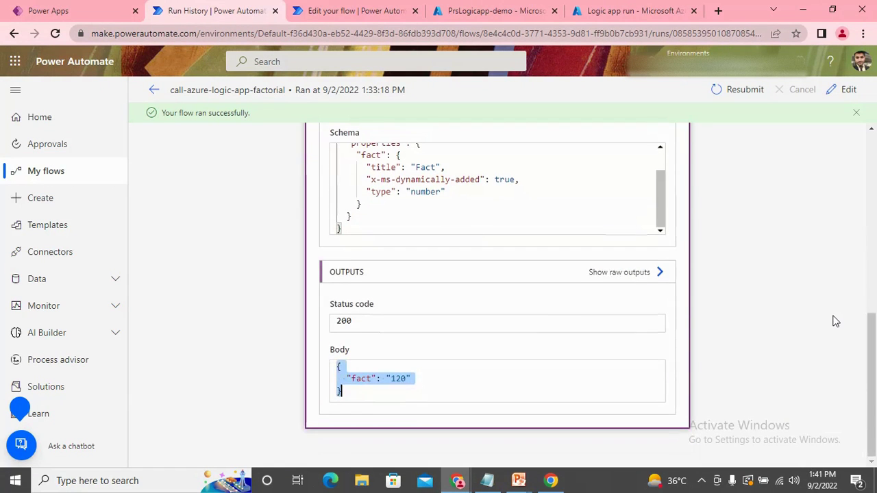
{"action": "left_click", "coordinate": [421, 391]}
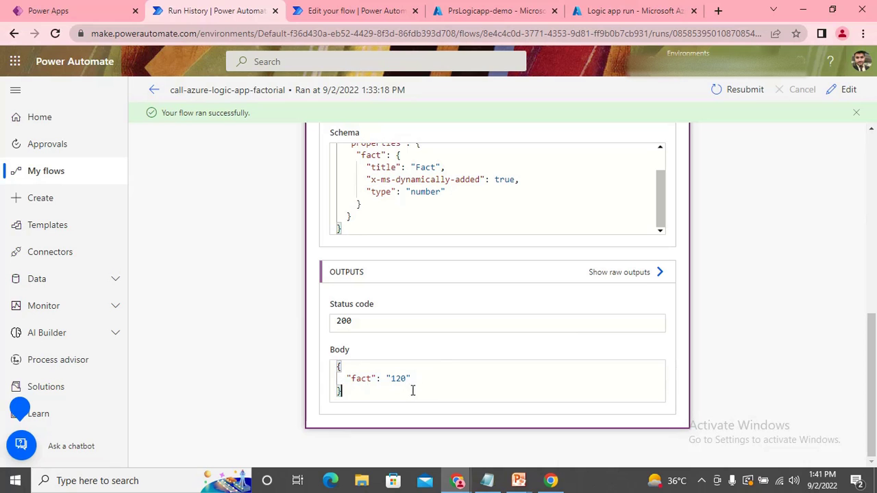
{"action": "scroll", "coordinate": [441, 305], "scroll_direction": "up", "scroll_amount": 2}
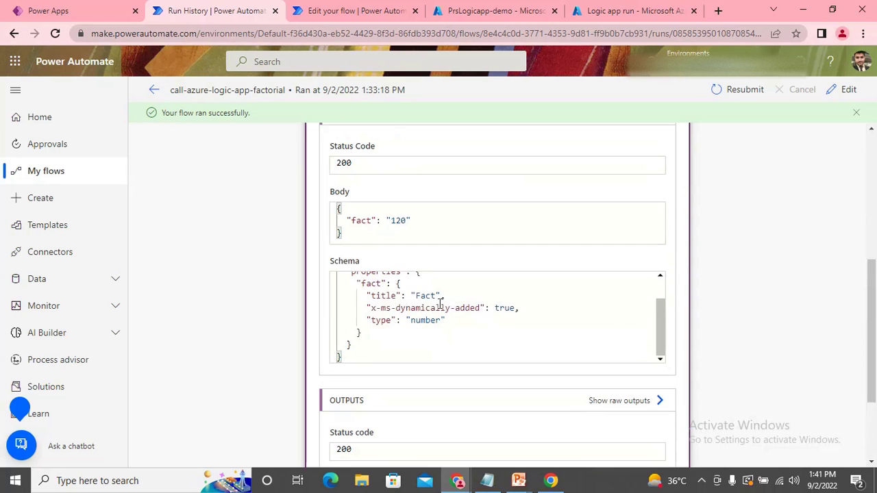
{"action": "scroll", "coordinate": [440, 291], "scroll_direction": "up", "scroll_amount": 1}
{"action": "scroll", "coordinate": [679, 297], "scroll_direction": "up", "scroll_amount": 3}
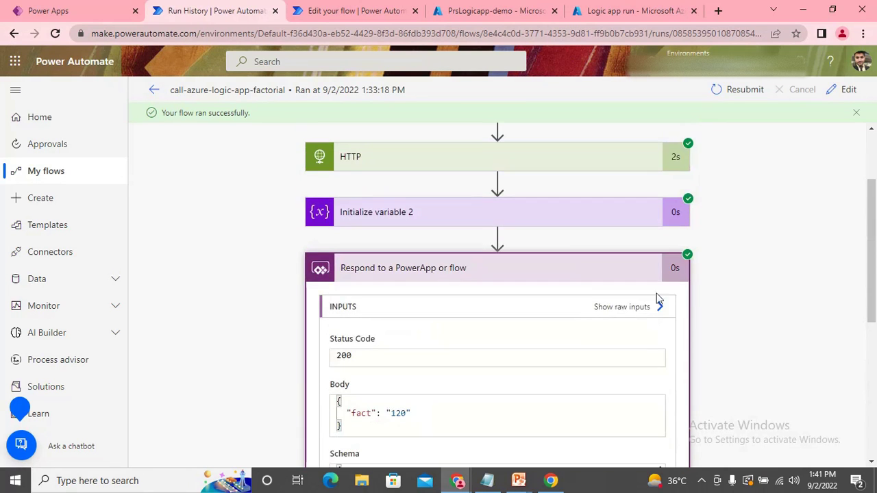
{"action": "scroll", "coordinate": [632, 300], "scroll_direction": "down", "scroll_amount": 5}
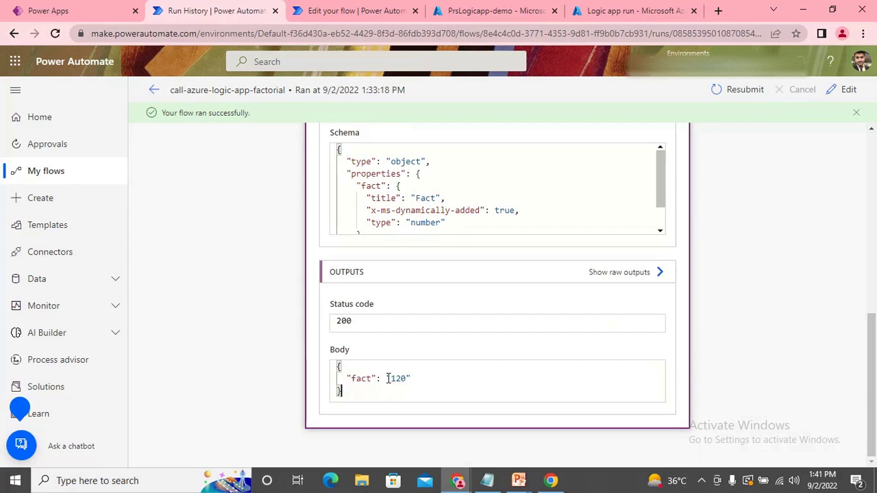
{"action": "left_click_drag", "start_coordinate": [414, 377], "coordinate": [394, 378]}
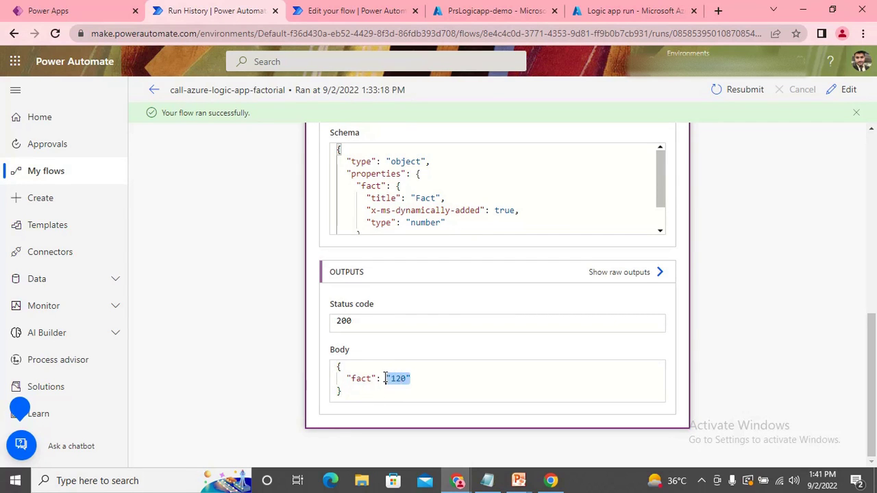
{"action": "left_click", "coordinate": [414, 380]}
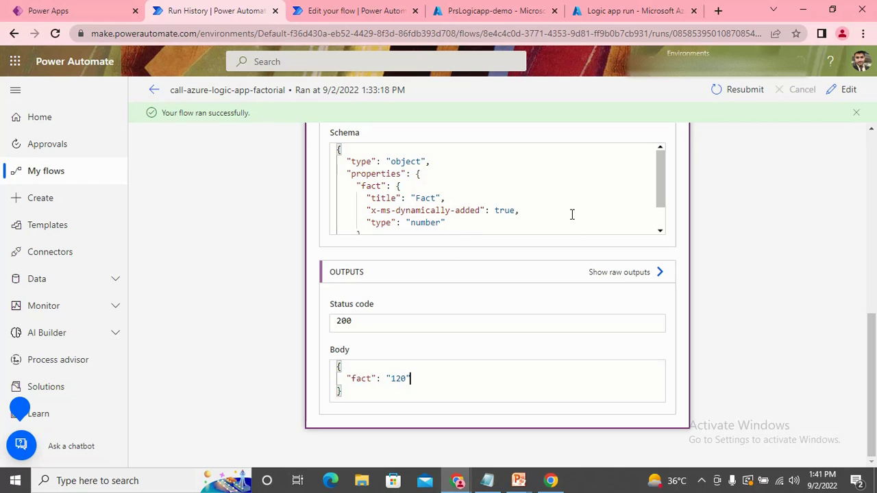
{"action": "scroll", "coordinate": [612, 272], "scroll_direction": "up", "scroll_amount": 3}
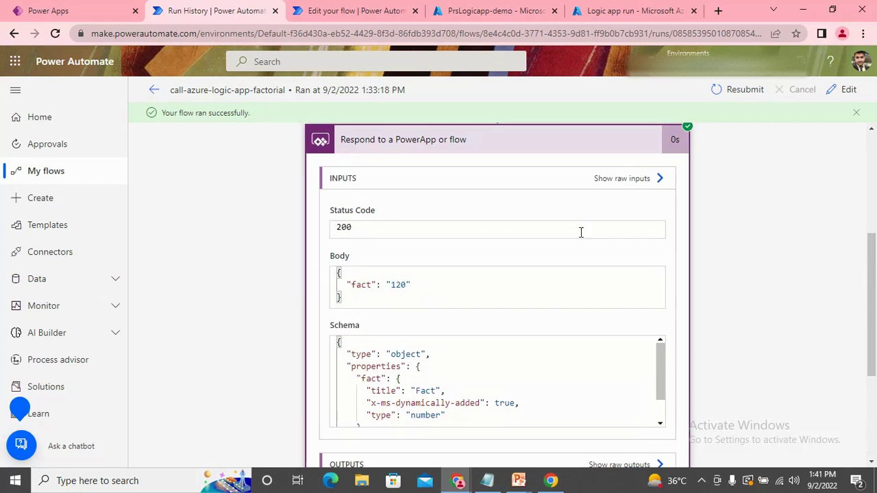
{"action": "left_click", "coordinate": [550, 139]}
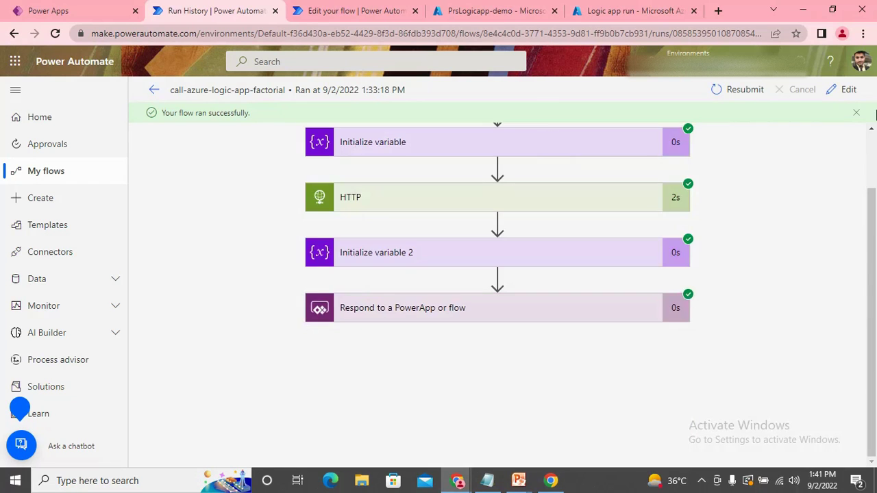
- Edit the flow, re-enter the Fact output's expression as int() around the Reponse variable in the Respond to a PowerApp or flow action, and save
{"action": "left_click", "coordinate": [847, 89]}
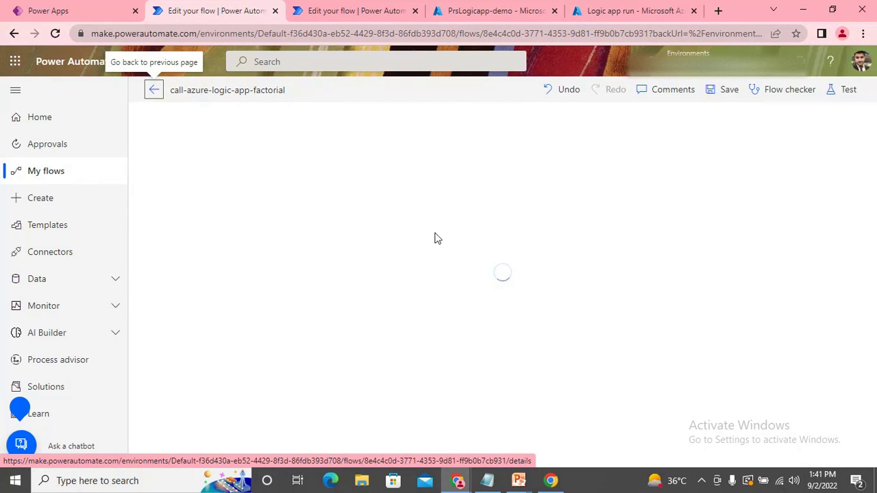
{"action": "left_click", "coordinate": [492, 350]}
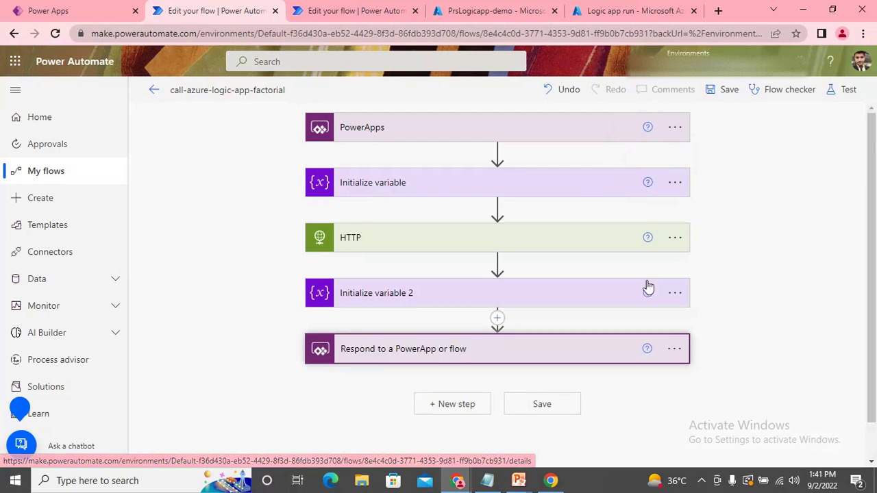
{"action": "scroll", "coordinate": [763, 277], "scroll_direction": "down", "scroll_amount": 1}
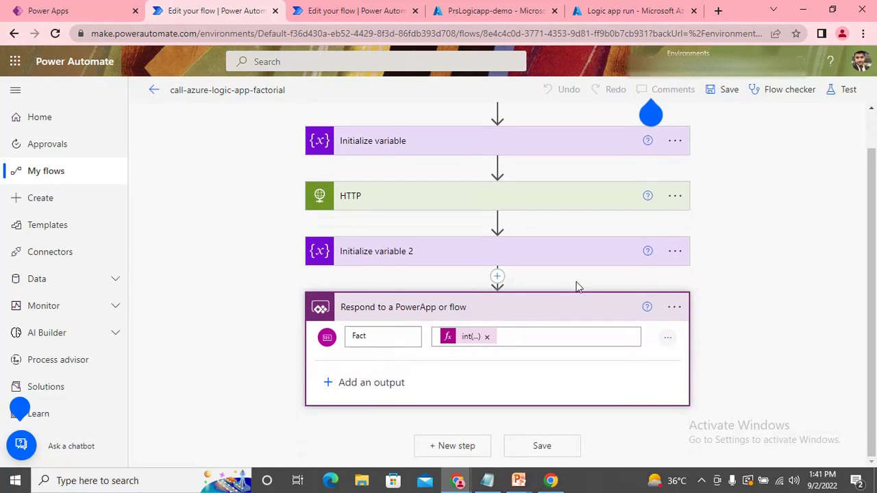
{"action": "left_click", "coordinate": [467, 339]}
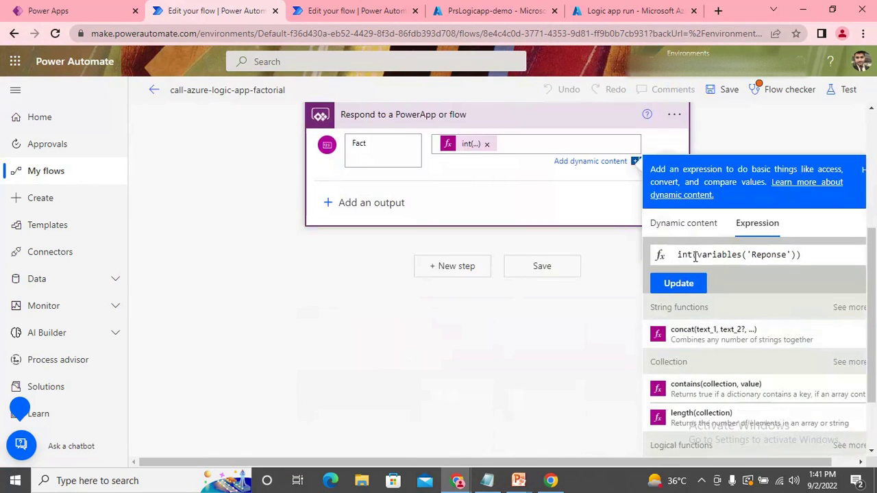
{"action": "left_click_drag", "start_coordinate": [800, 254], "coordinate": [653, 254]}
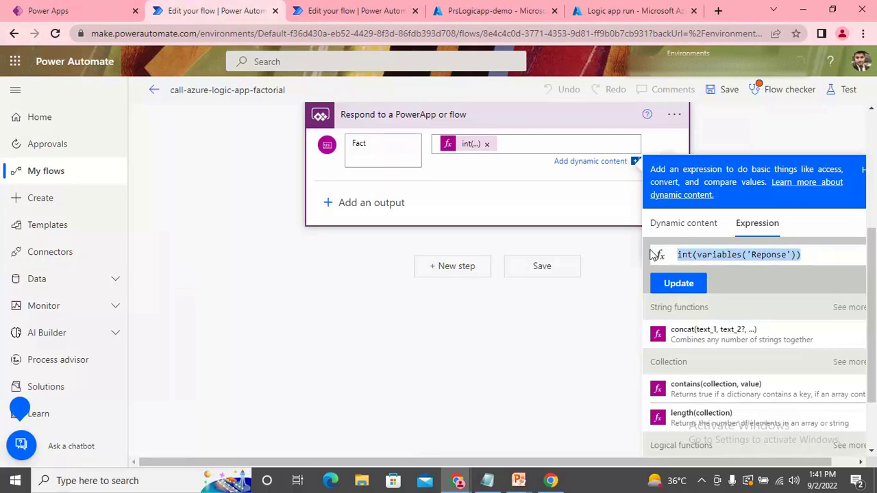
{"action": "key", "text": "BackSpace"}
{"action": "type", "text": "in"}
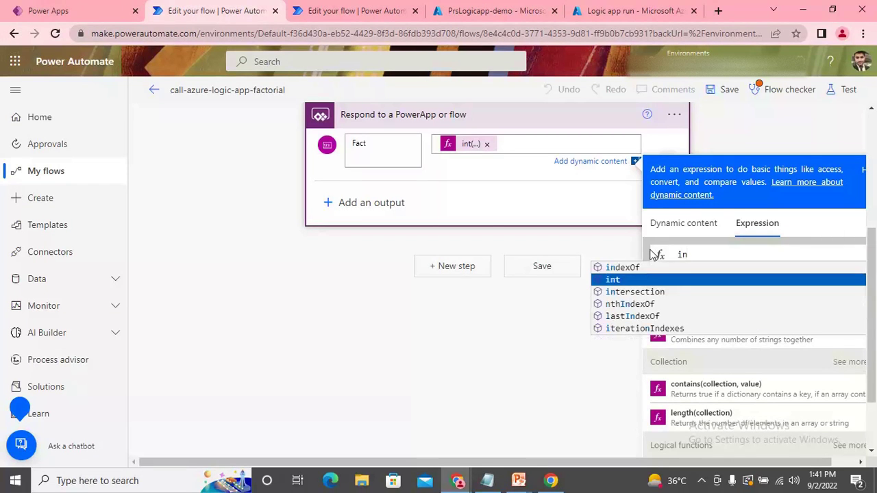
{"action": "type", "text": "t("}
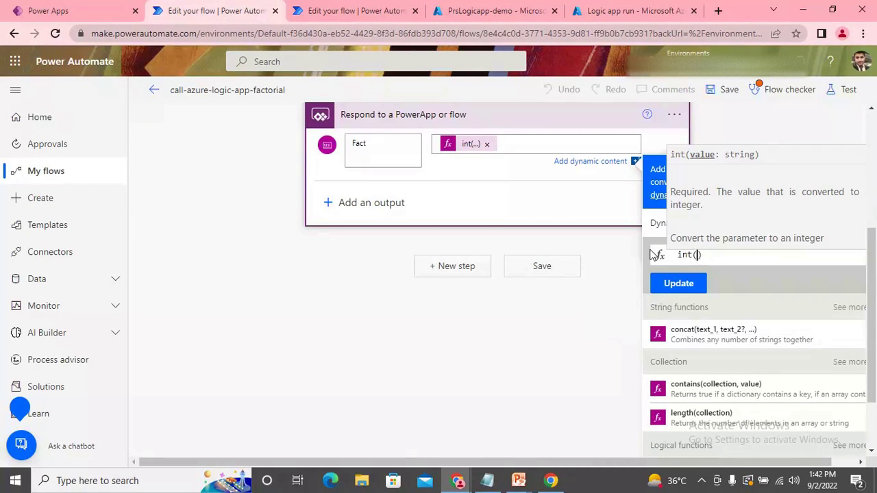
{"action": "left_click", "coordinate": [667, 212]}
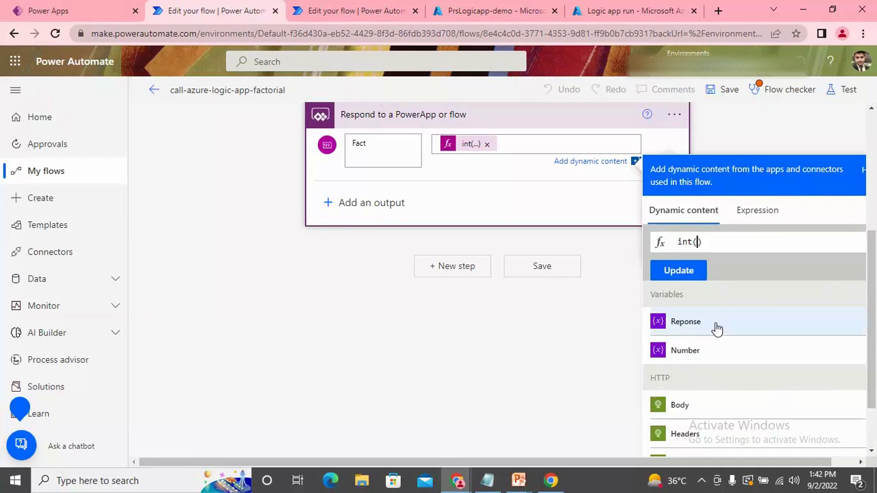
{"action": "left_click", "coordinate": [709, 329]}
{"action": "left_click", "coordinate": [680, 271]}
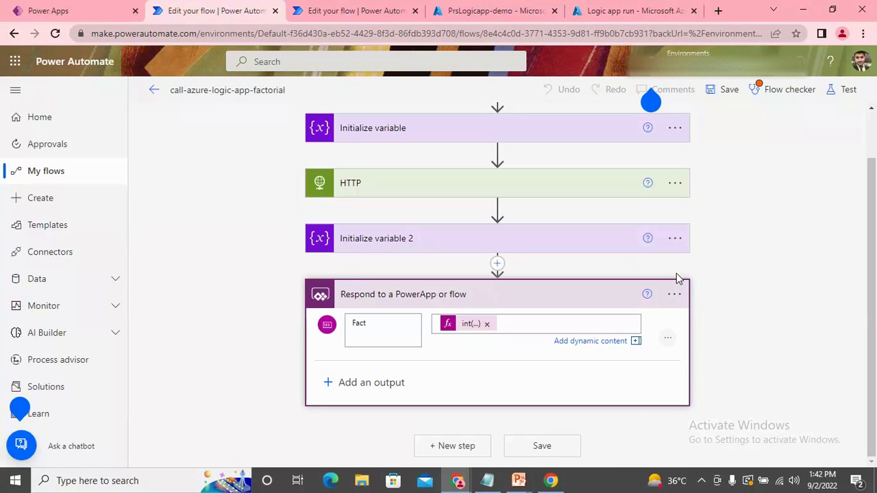
{"action": "left_click", "coordinate": [731, 90]}
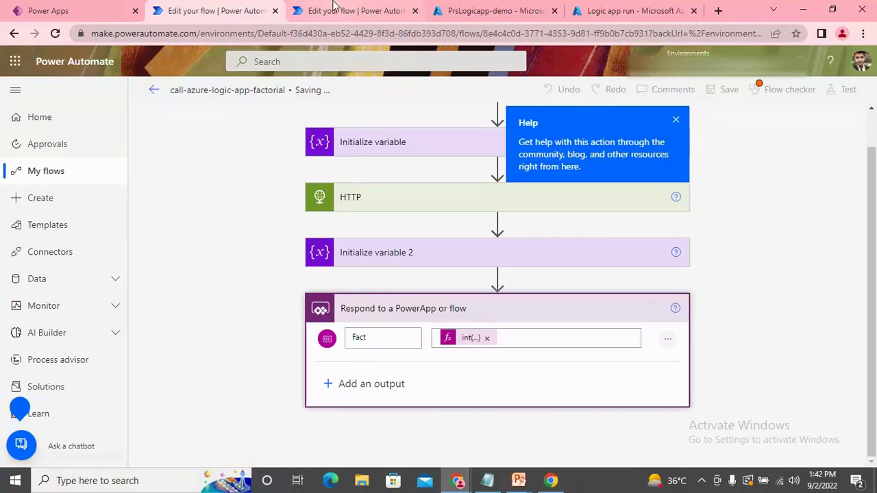
- Return to the Power Apps preview, correct the number input to 5, and go back to the editor
{"action": "left_click", "coordinate": [22, 8]}
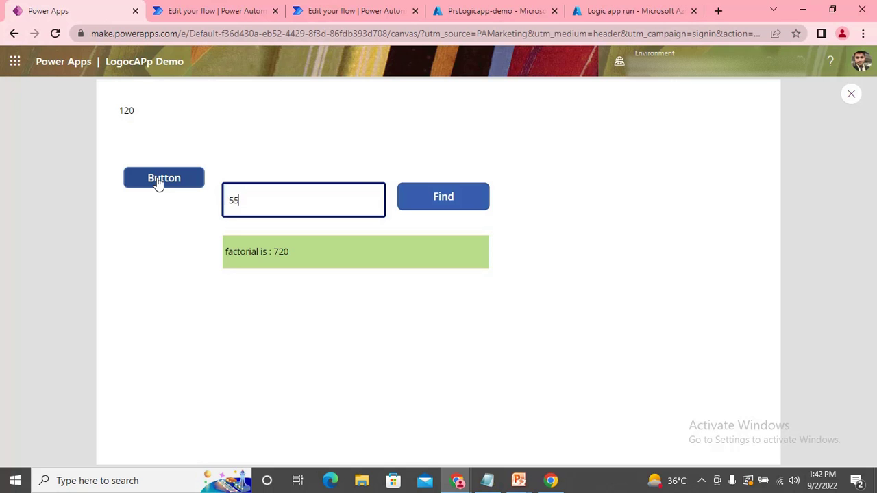
{"action": "key", "text": "BackSpace"}
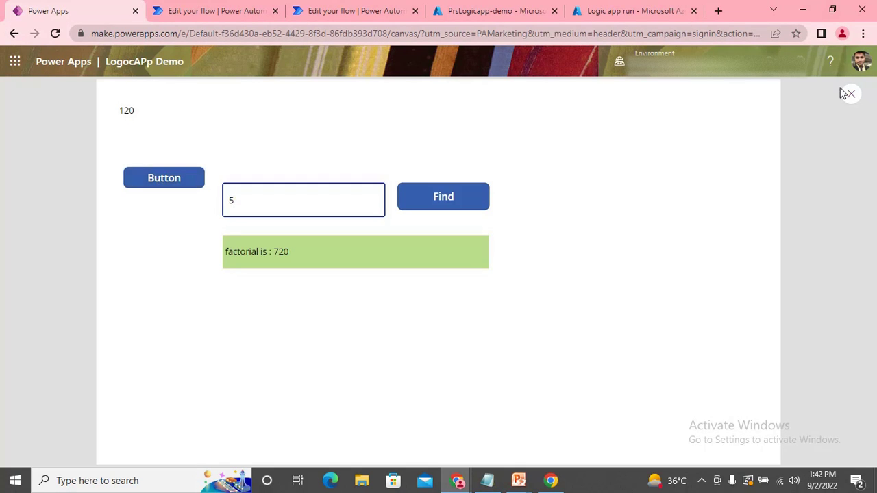
{"action": "left_click", "coordinate": [851, 96]}
{"action": "left_click", "coordinate": [558, 319]}
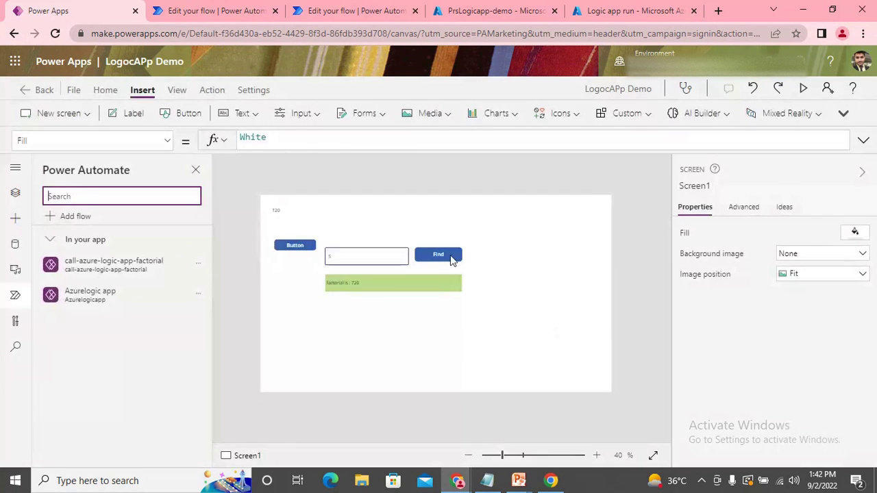
- Check the Find button's OnSelect formula and run Find in preview with the number 5
{"action": "left_click", "coordinate": [445, 255]}
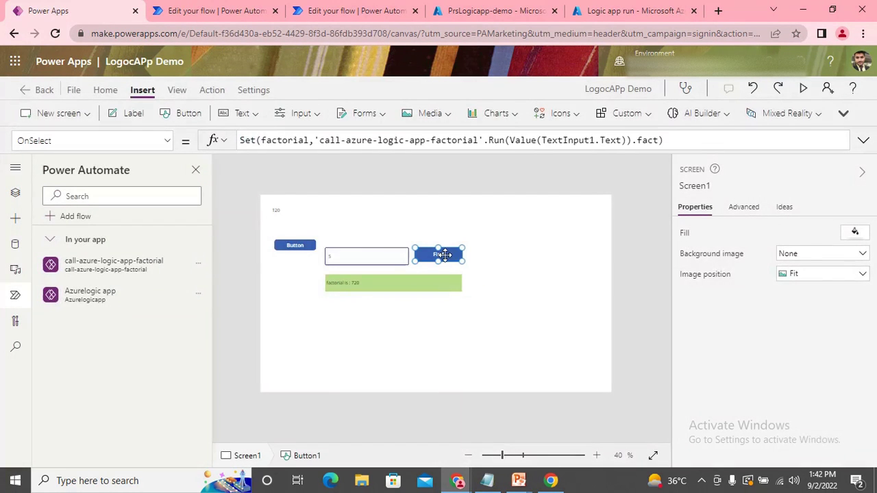
{"action": "left_click", "coordinate": [387, 142]}
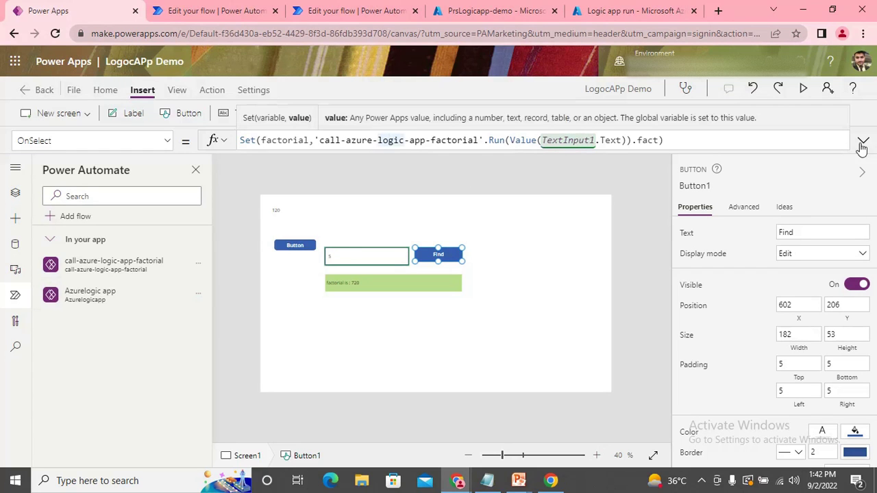
{"action": "left_click", "coordinate": [803, 89]}
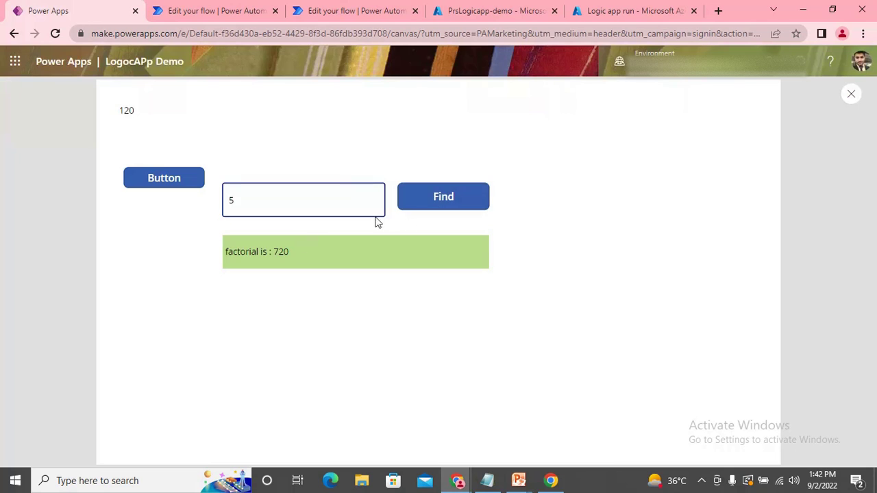
{"action": "left_click", "coordinate": [461, 197]}
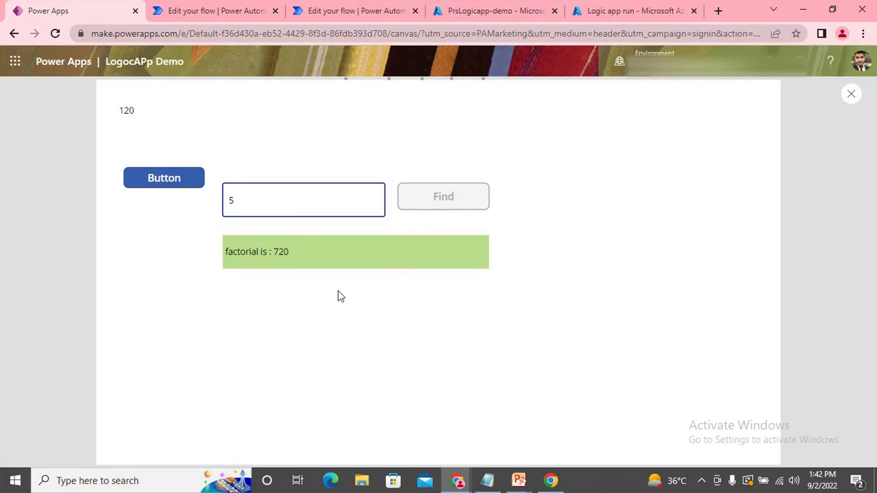
- Switch to the PowerPoint slide show with the Factorial of Number request and response diagram
{"action": "double_click", "coordinate": [228, 199]}
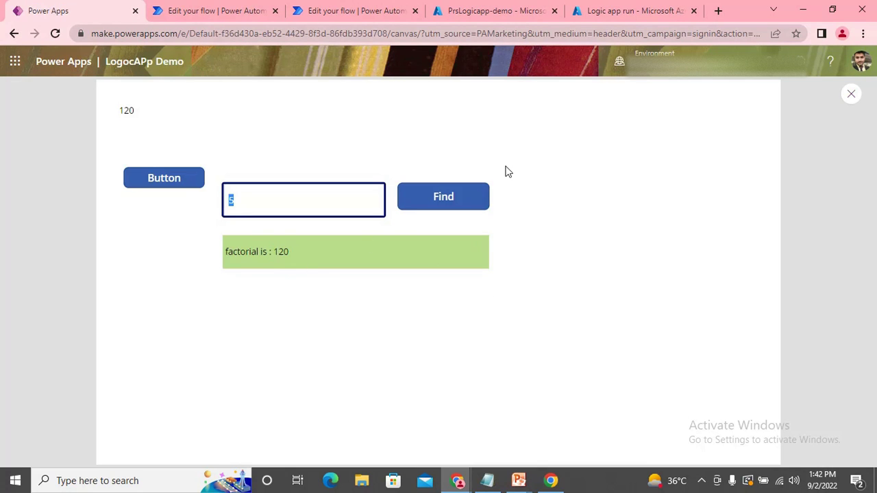
{"action": "key", "text": "alt+Tab"}
{"action": "key", "text": "alt+Tab"}
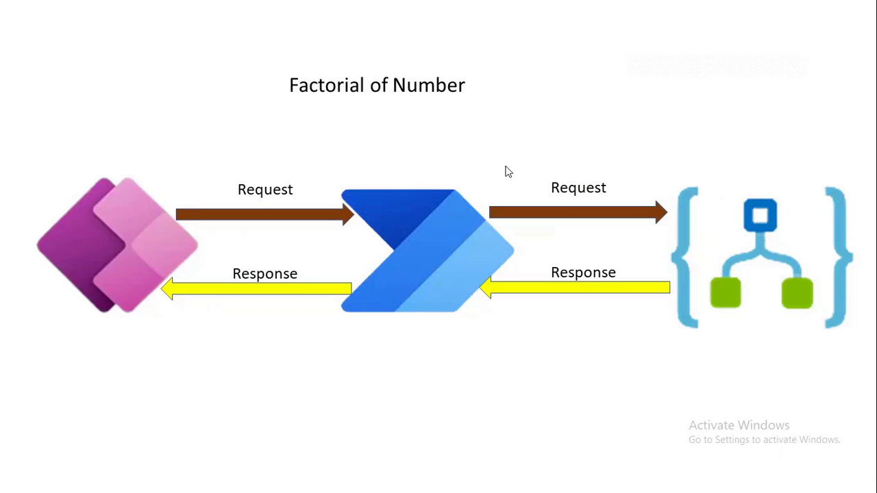